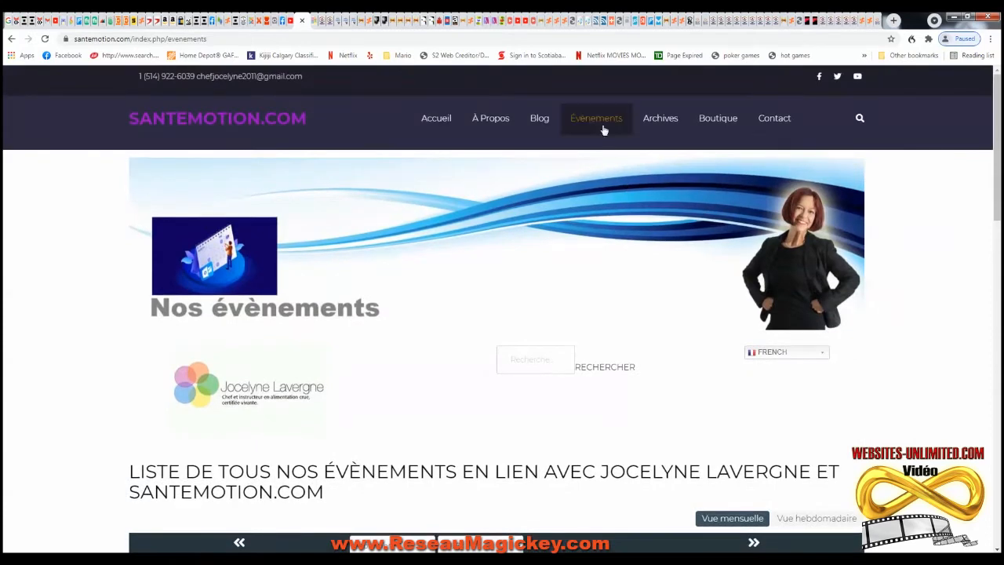
- Go to Évènements > Ajouter un Évènement from the site menu
{"action": "left_click", "coordinate": [605, 153]}
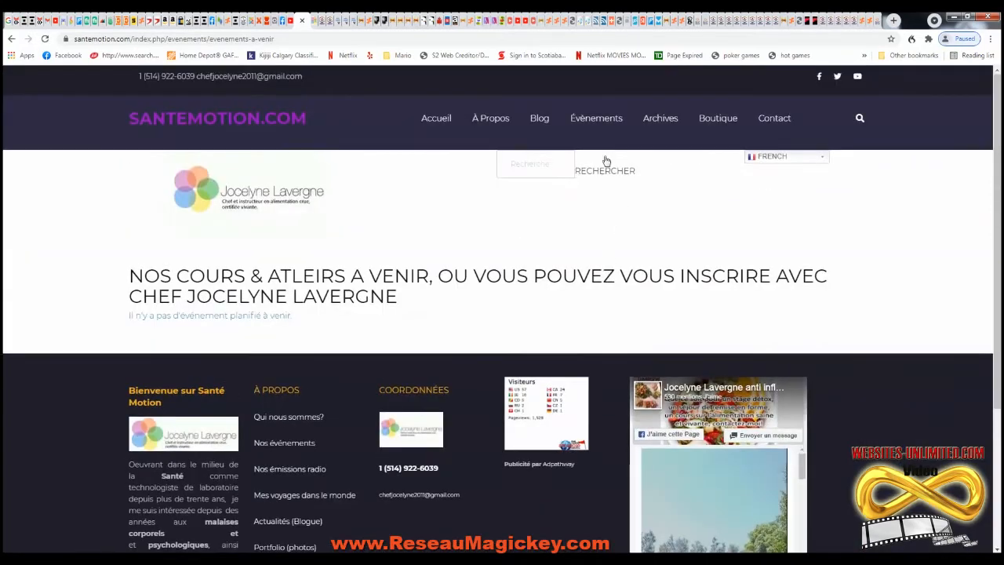
{"action": "mouse_move", "coordinate": [594, 128]}
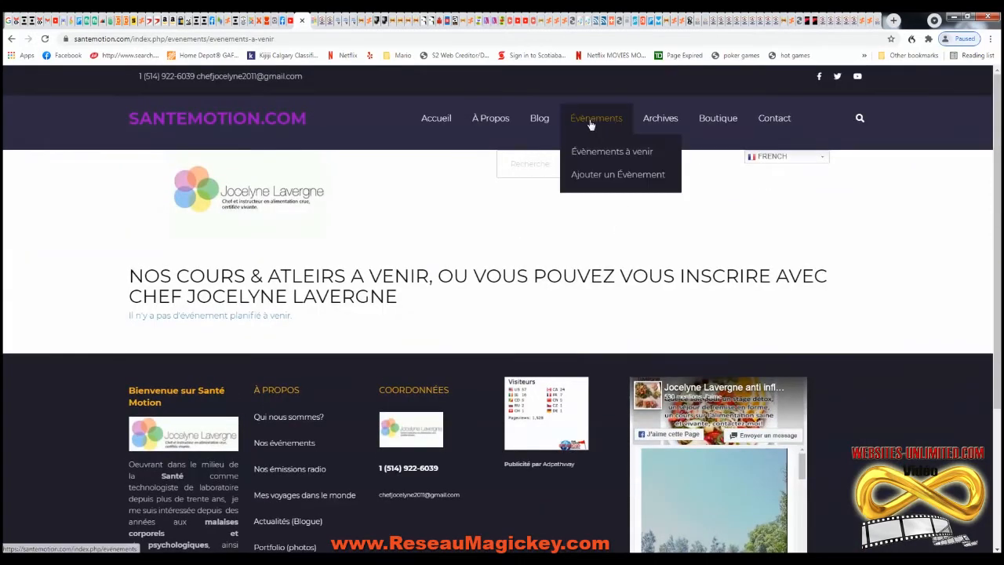
{"action": "left_click", "coordinate": [612, 176]}
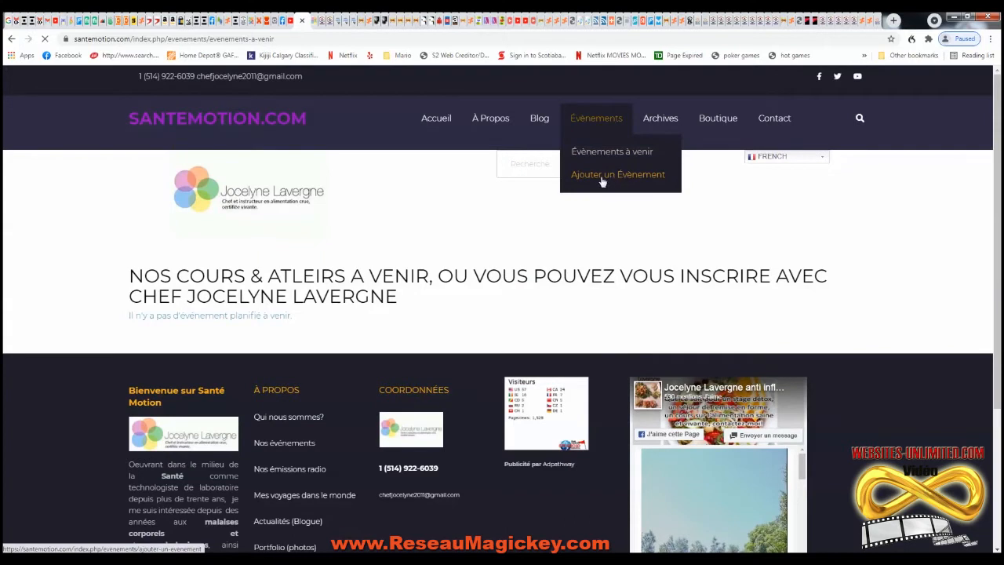
- Answer 6 to the Spam Check question and log in to reach the empty event form
{"action": "scroll", "coordinate": [275, 330], "scroll_direction": "down", "scroll_amount": 1}
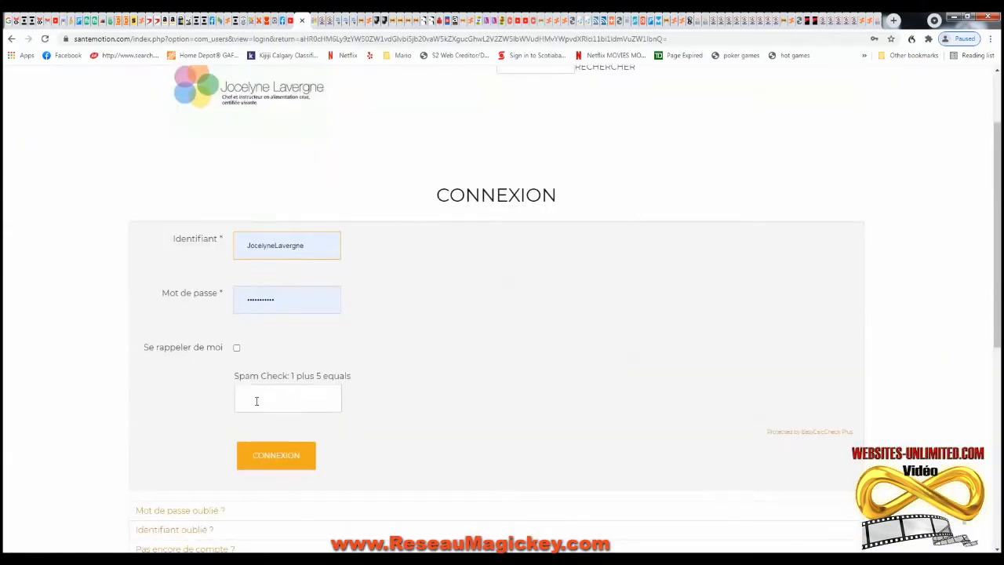
{"action": "left_click", "coordinate": [256, 399]}
{"action": "scroll", "coordinate": [366, 313], "scroll_direction": "down", "scroll_amount": 1}
{"action": "scroll", "coordinate": [366, 313], "scroll_direction": "down", "scroll_amount": 1}
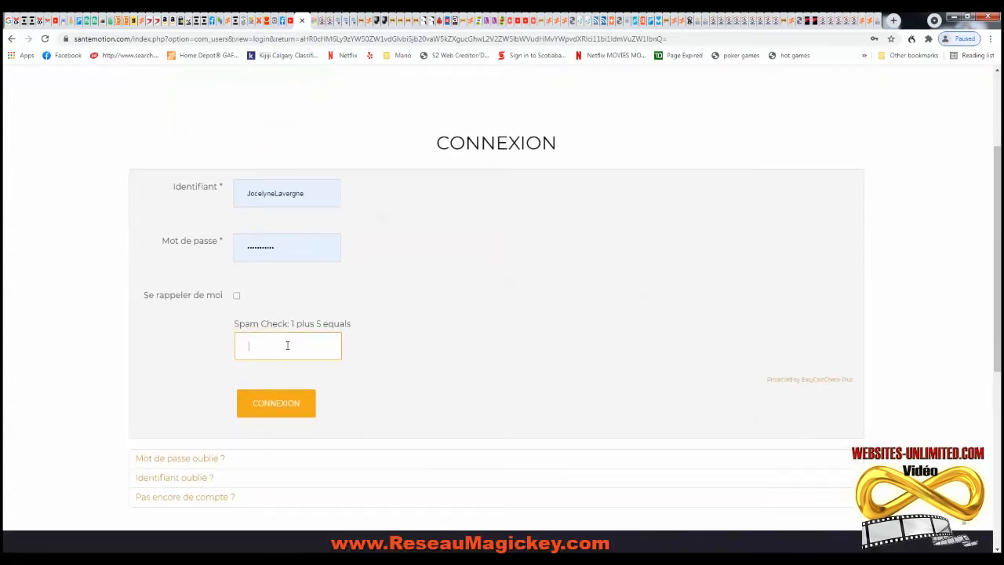
{"action": "type", "text": "6"}
{"action": "left_click", "coordinate": [273, 405]}
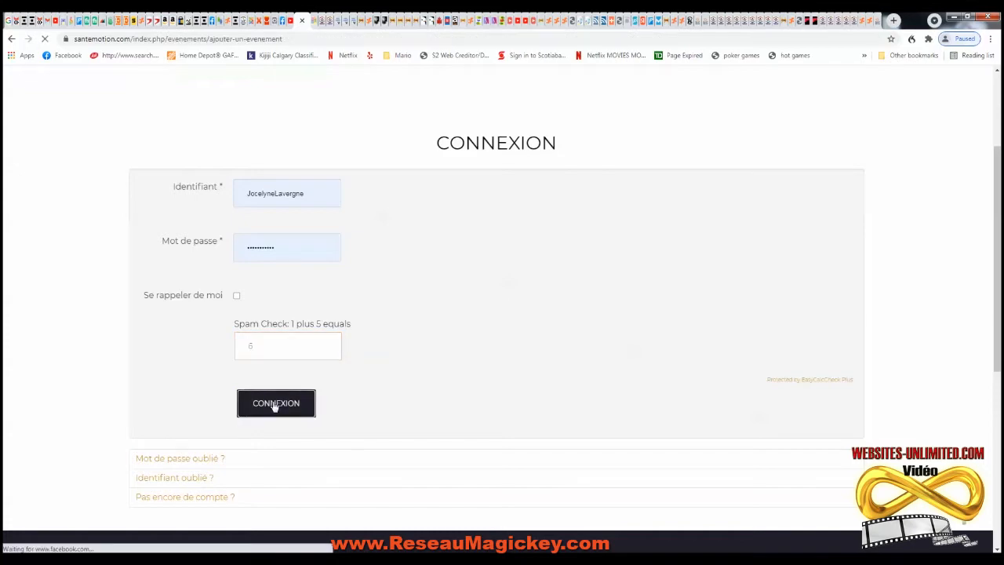
{"action": "scroll", "coordinate": [337, 382], "scroll_direction": "down", "scroll_amount": 4}
{"action": "scroll", "coordinate": [416, 360], "scroll_direction": "down", "scroll_amount": 1}
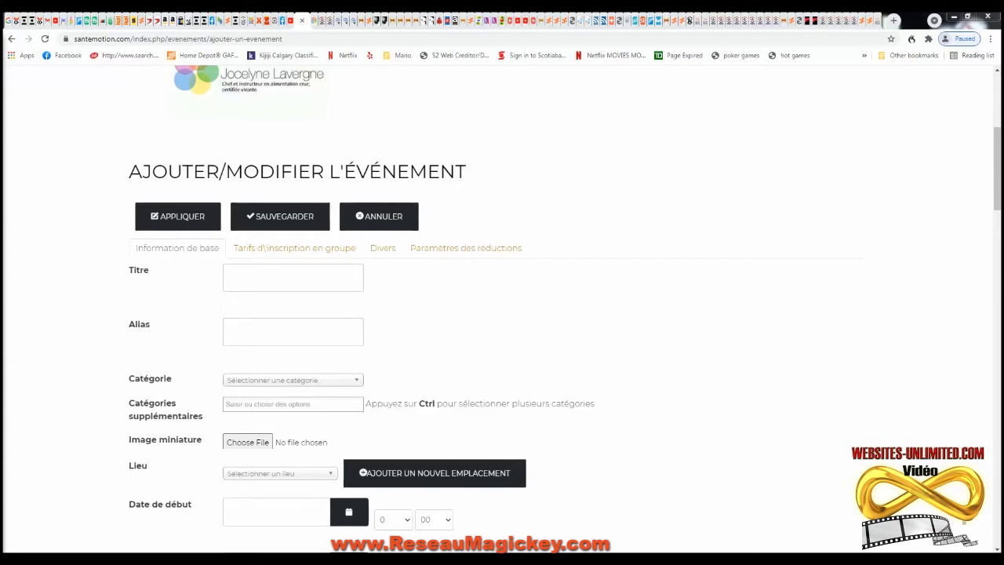
- Title the event 'Détox avec l'alimentation vivant!' and file it under Cours & Ateliers
{"action": "left_click", "coordinate": [254, 276]}
{"action": "type", "text": "Détox avec l'alimentation vivant"}
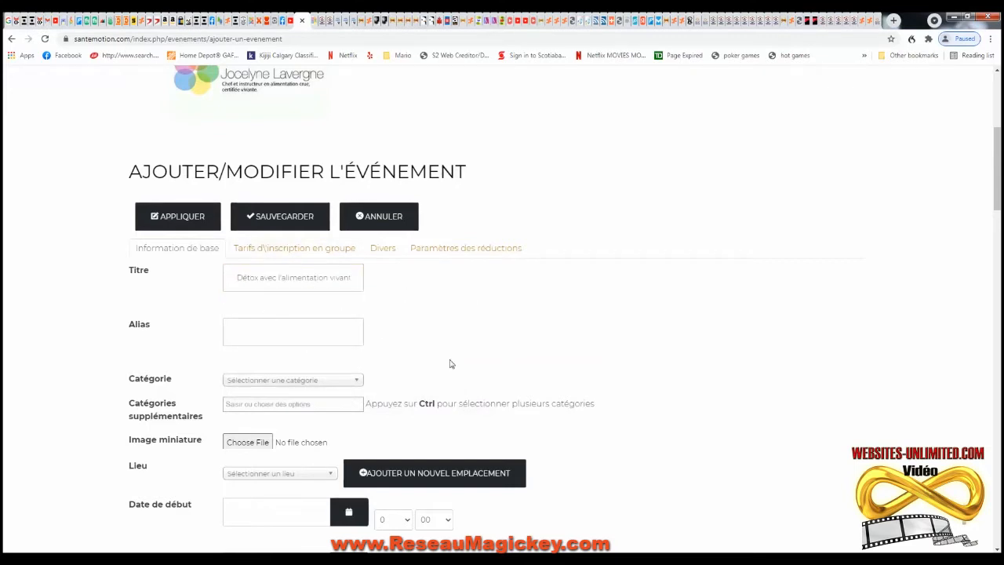
{"action": "scroll", "coordinate": [448, 364], "scroll_direction": "down", "scroll_amount": 1}
{"action": "left_click", "coordinate": [349, 276]}
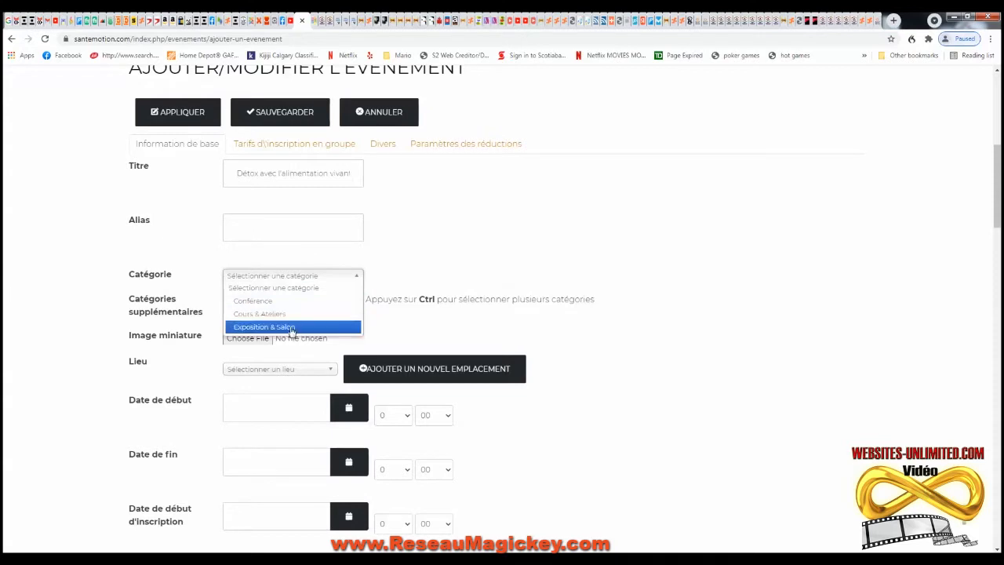
{"action": "left_click", "coordinate": [261, 314]}
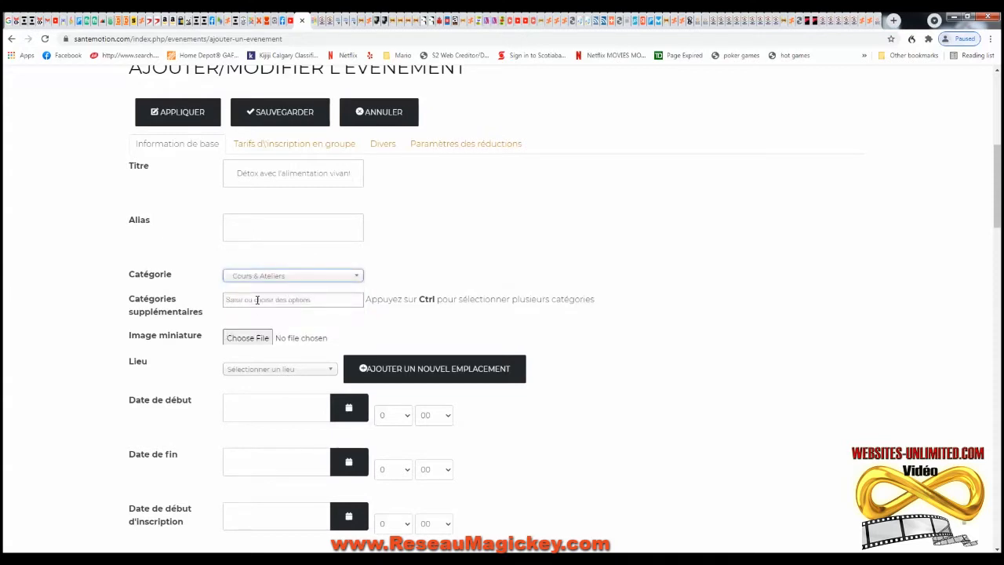
{"action": "left_click", "coordinate": [434, 324]}
{"action": "scroll", "coordinate": [345, 327], "scroll_direction": "down", "scroll_amount": 1}
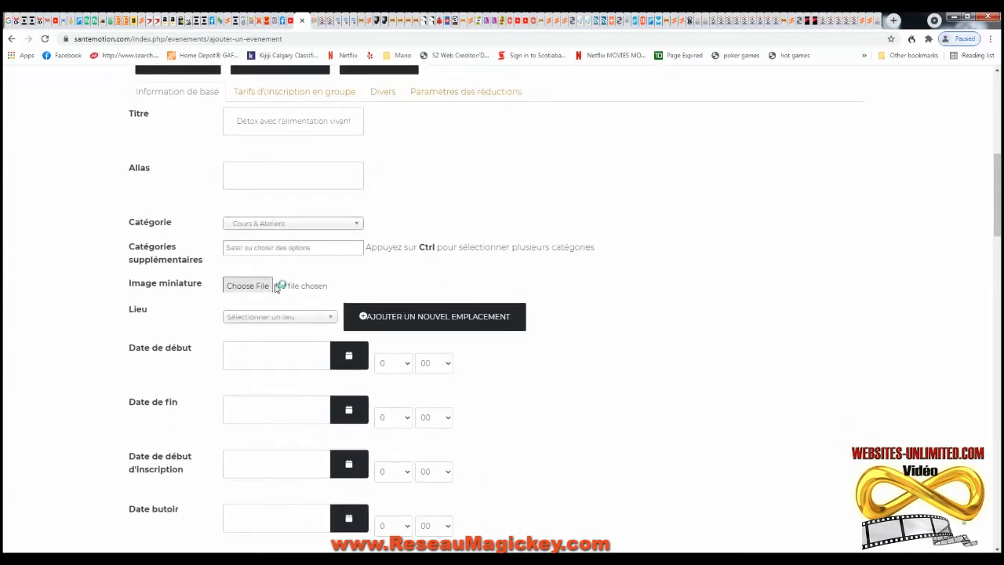
- Attach the chef's portrait jpg as the event's Image miniature
{"action": "left_click", "coordinate": [262, 286]}
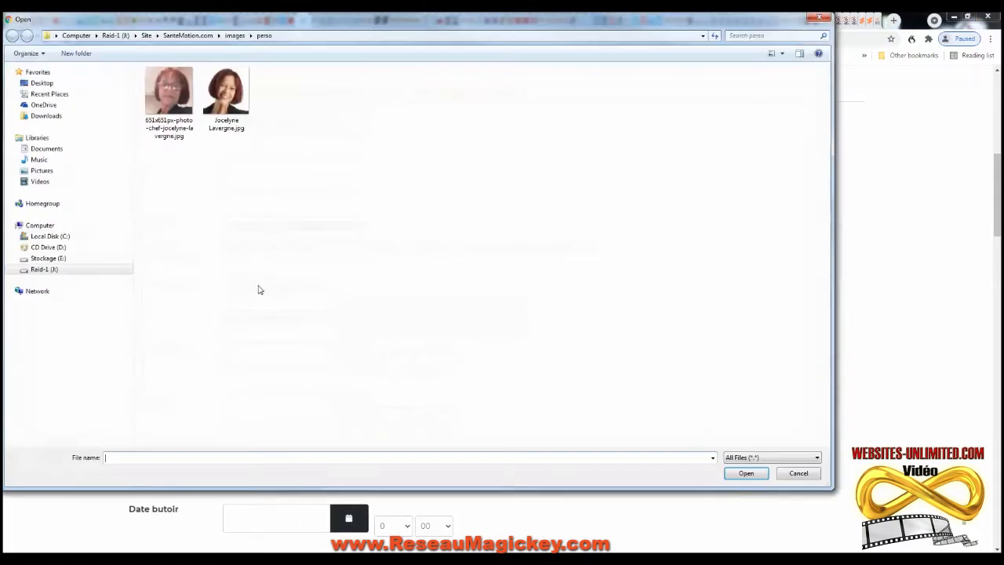
{"action": "left_click", "coordinate": [235, 94]}
{"action": "left_click", "coordinate": [746, 473]}
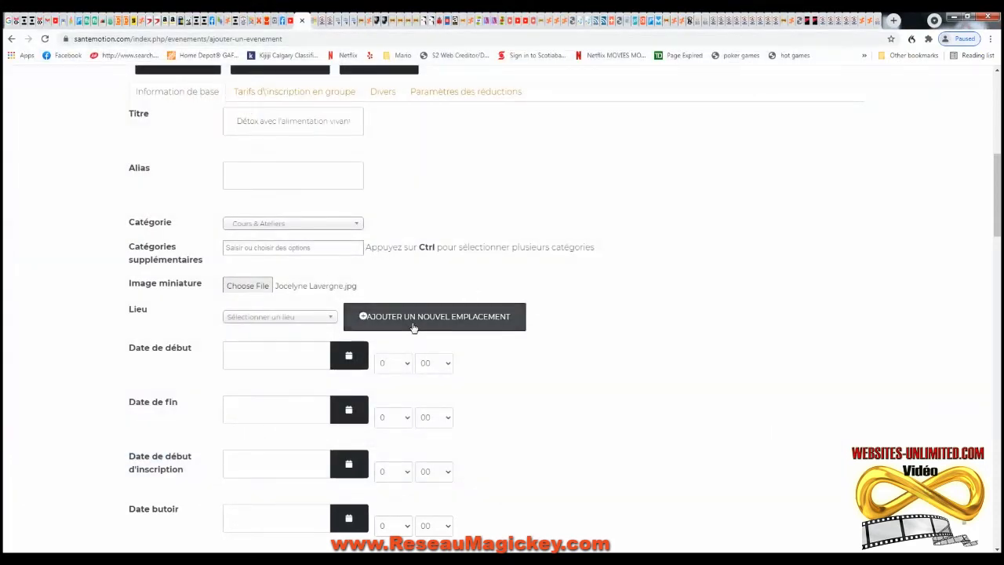
- Create venue 'Centre Saint-Ubalde' with its street address and phone, and save it as the location
{"action": "left_click", "coordinate": [415, 318]}
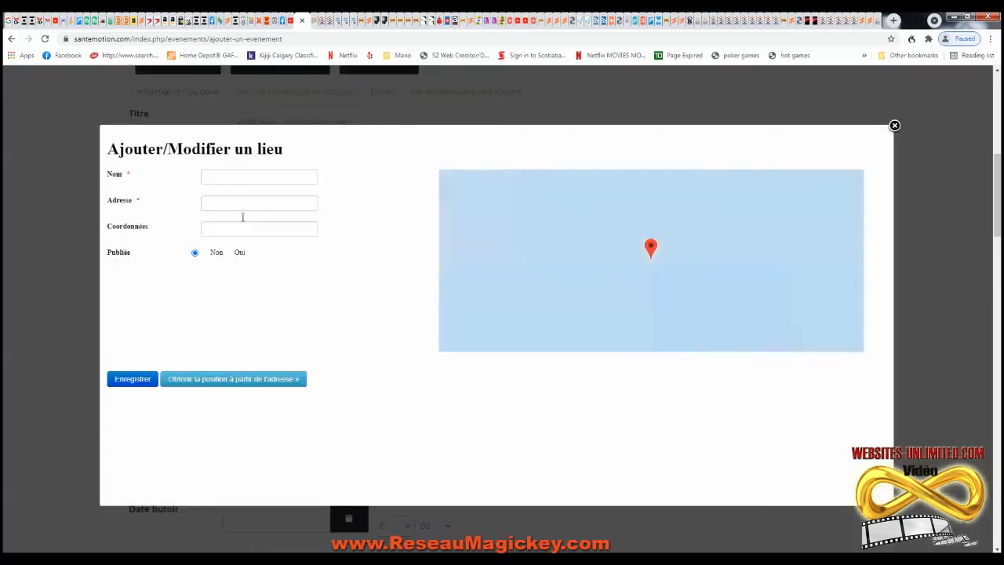
{"action": "left_click", "coordinate": [224, 177]}
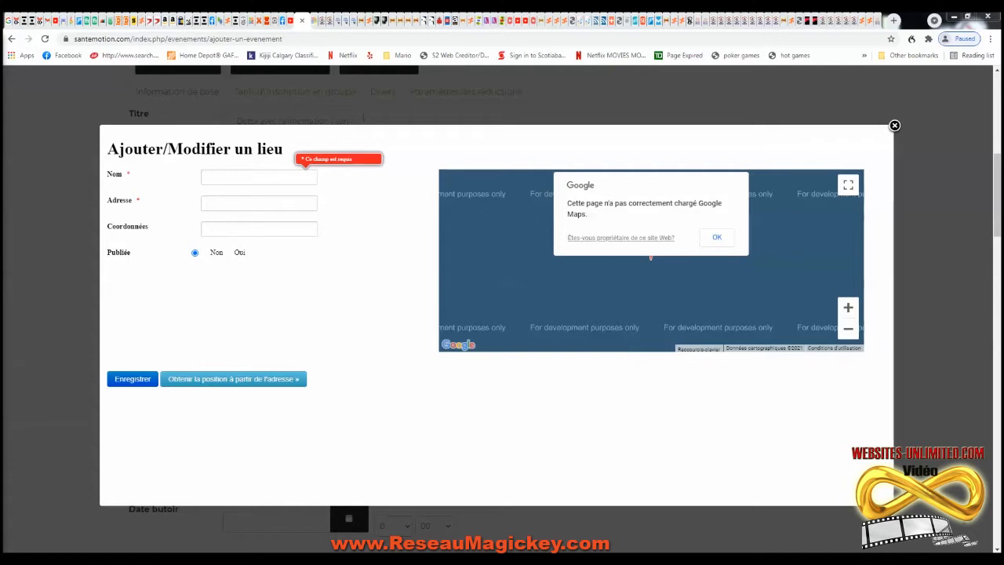
{"action": "left_click", "coordinate": [210, 177]}
{"action": "type", "text": "Cent"}
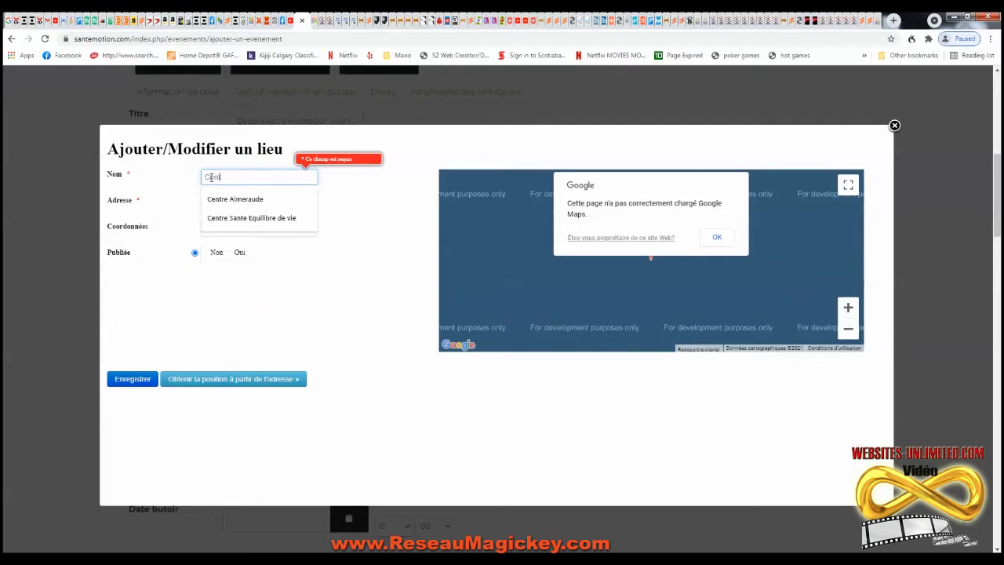
{"action": "type", "text": "re Saint-Ubalde"}
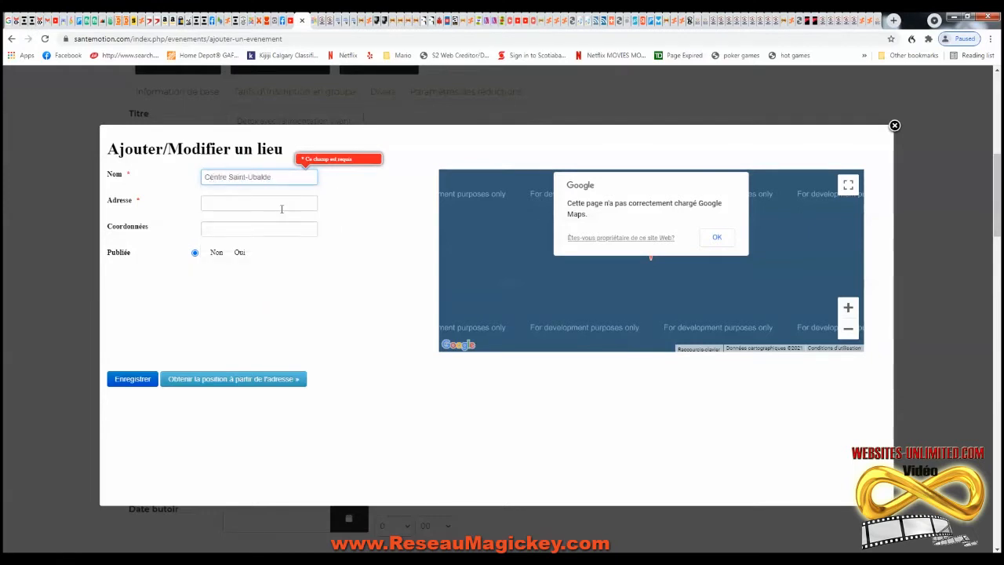
{"action": "left_click", "coordinate": [276, 206]}
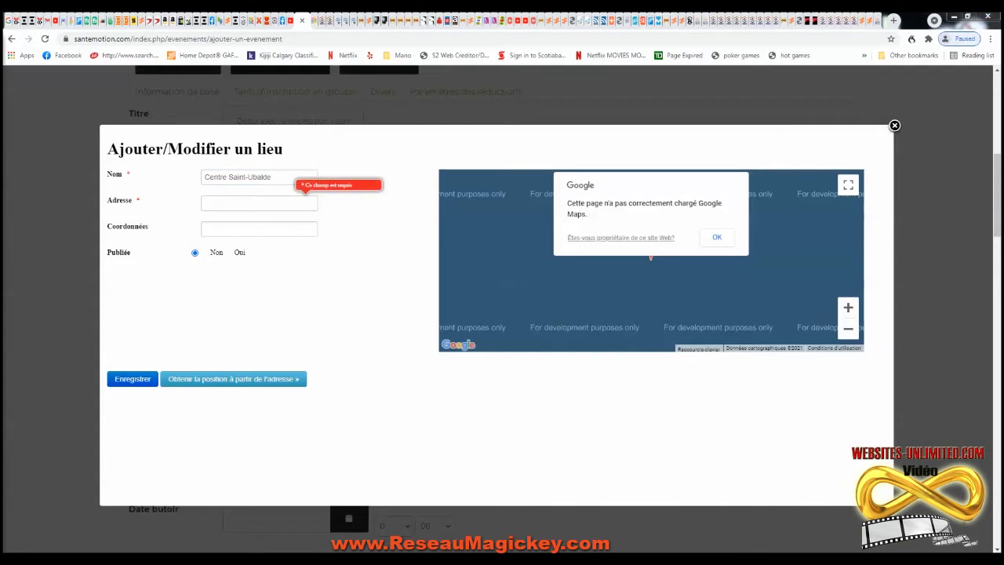
{"action": "left_click", "coordinate": [219, 201]}
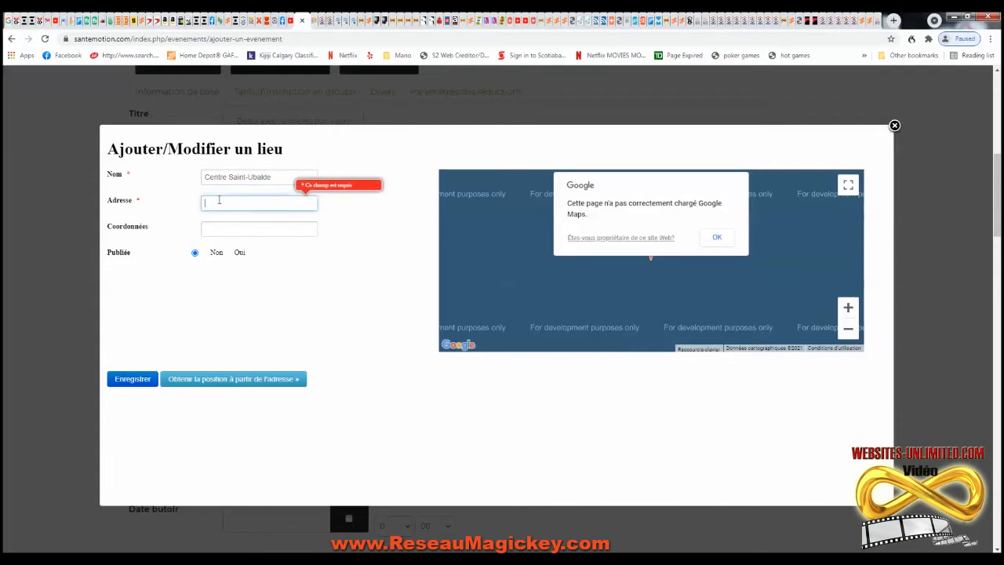
{"action": "key", "text": "ctrl+v"}
{"action": "left_click", "coordinate": [231, 228]}
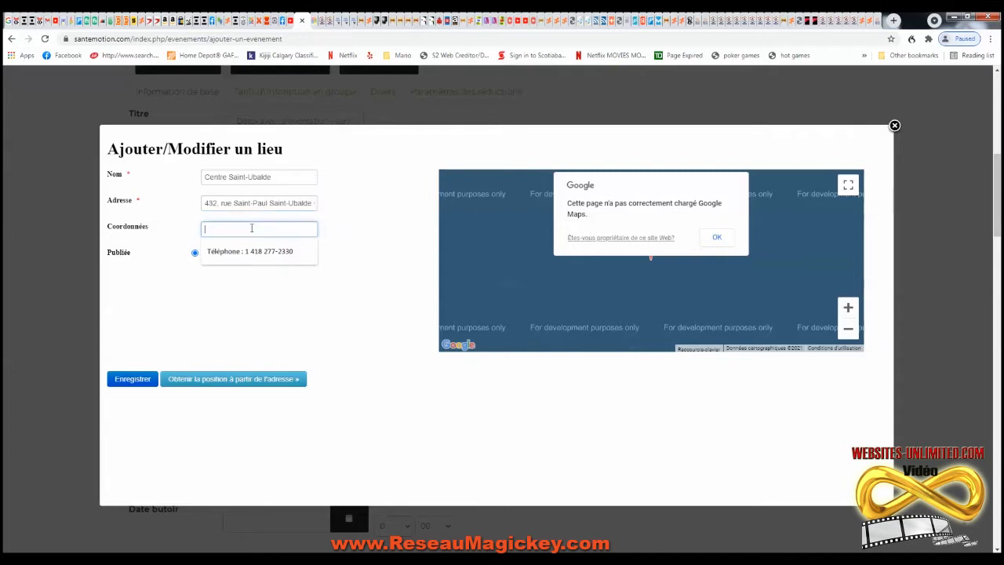
{"action": "left_click", "coordinate": [265, 252]}
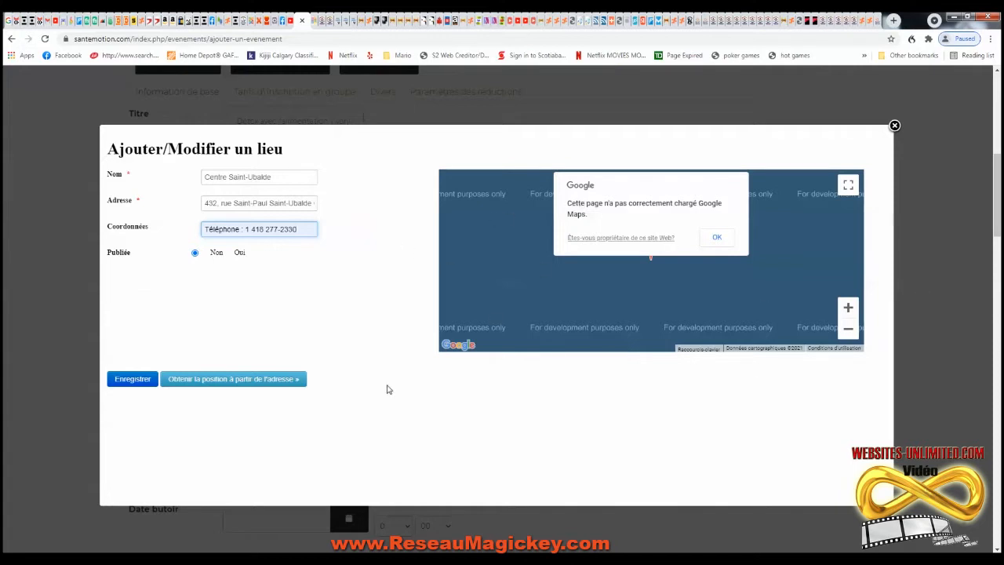
{"action": "left_click", "coordinate": [132, 380]}
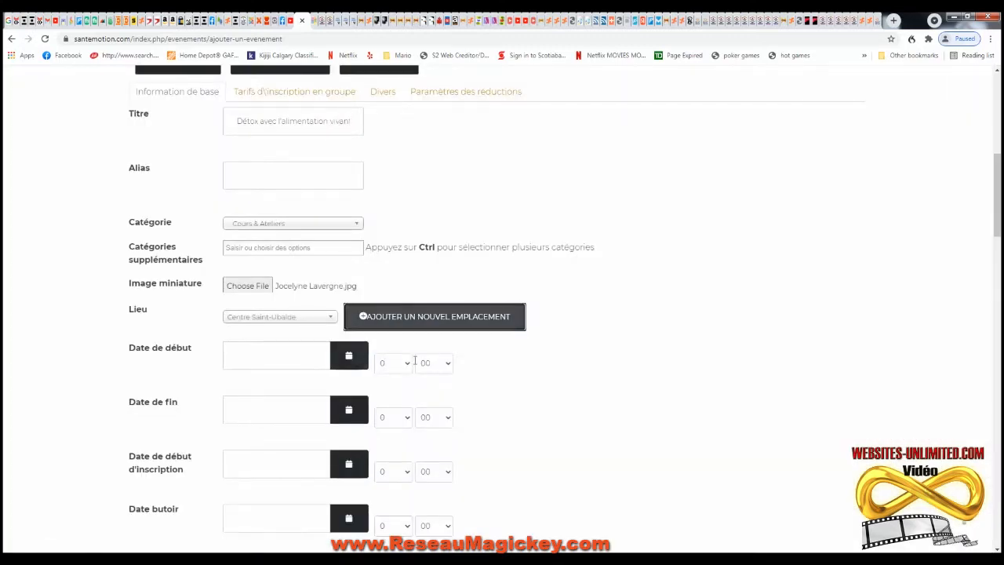
{"action": "scroll", "coordinate": [399, 298], "scroll_direction": "down", "scroll_amount": 2}
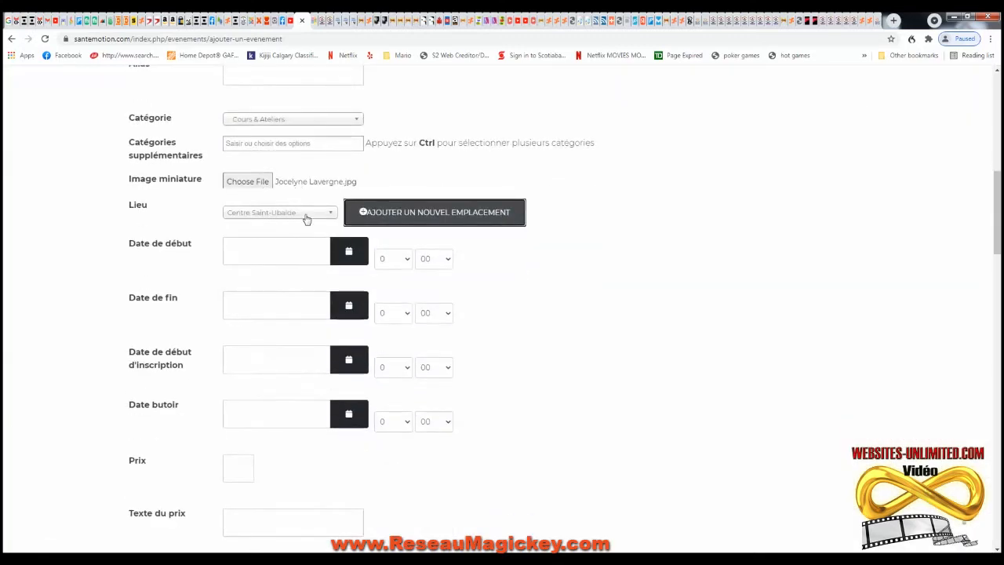
{"action": "left_click", "coordinate": [349, 255]}
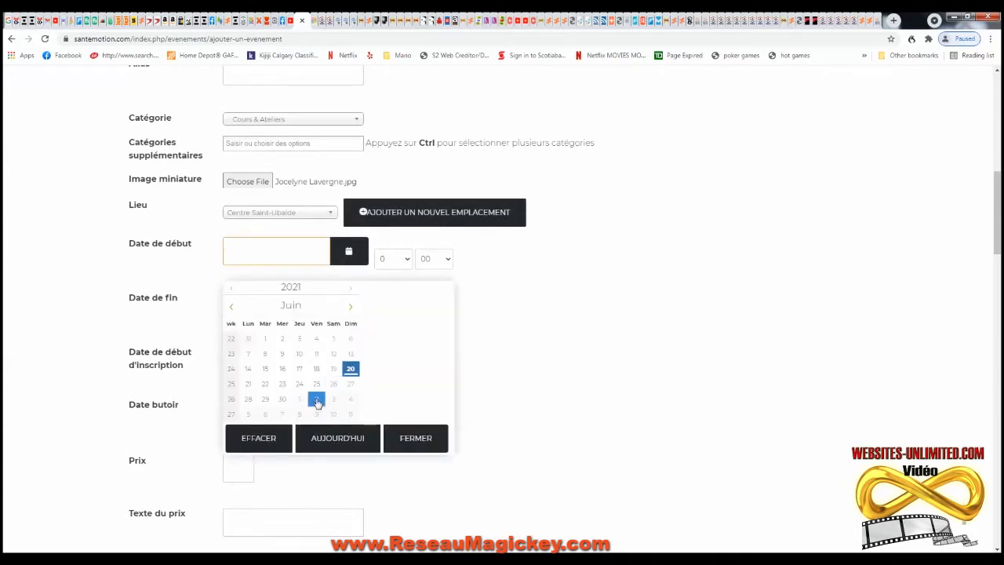
{"action": "left_click", "coordinate": [231, 404]}
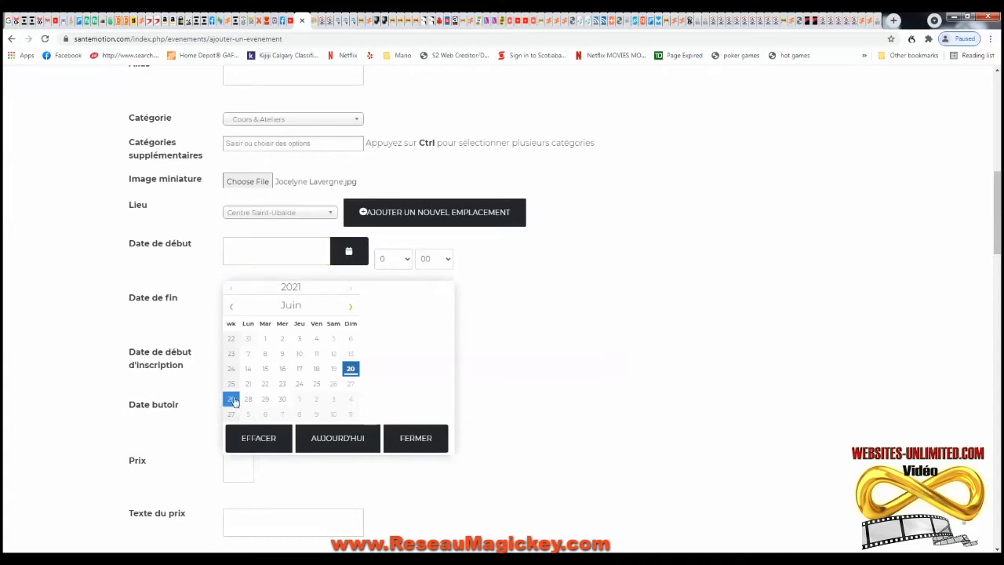
{"action": "left_click", "coordinate": [333, 384]}
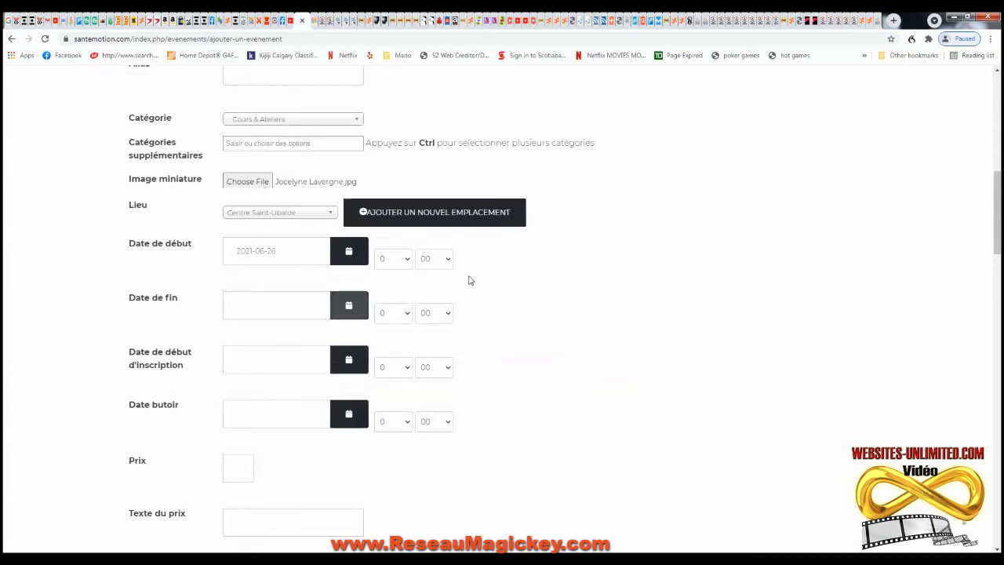
{"action": "left_click", "coordinate": [405, 260]}
{"action": "left_click", "coordinate": [390, 360]}
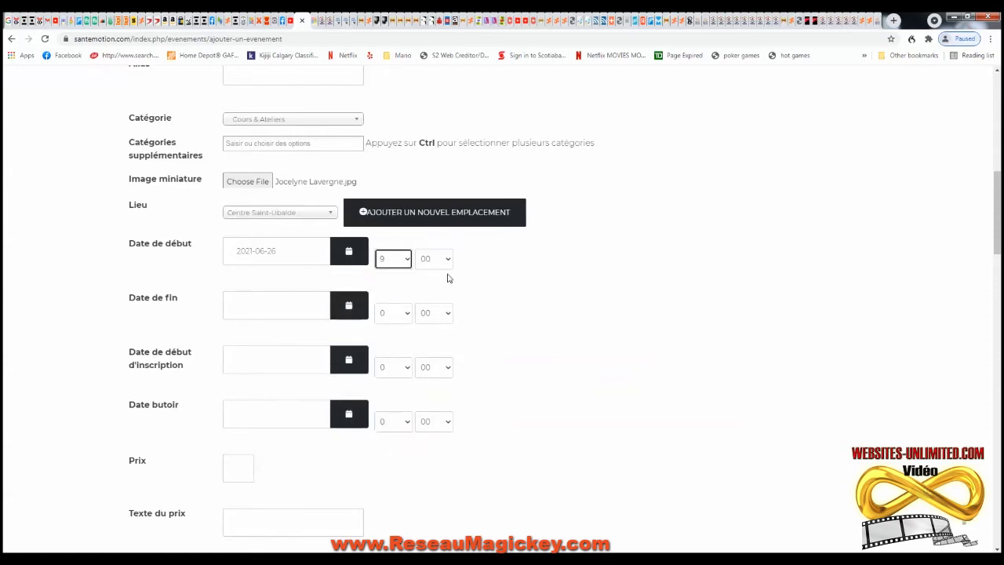
{"action": "left_click", "coordinate": [348, 305]}
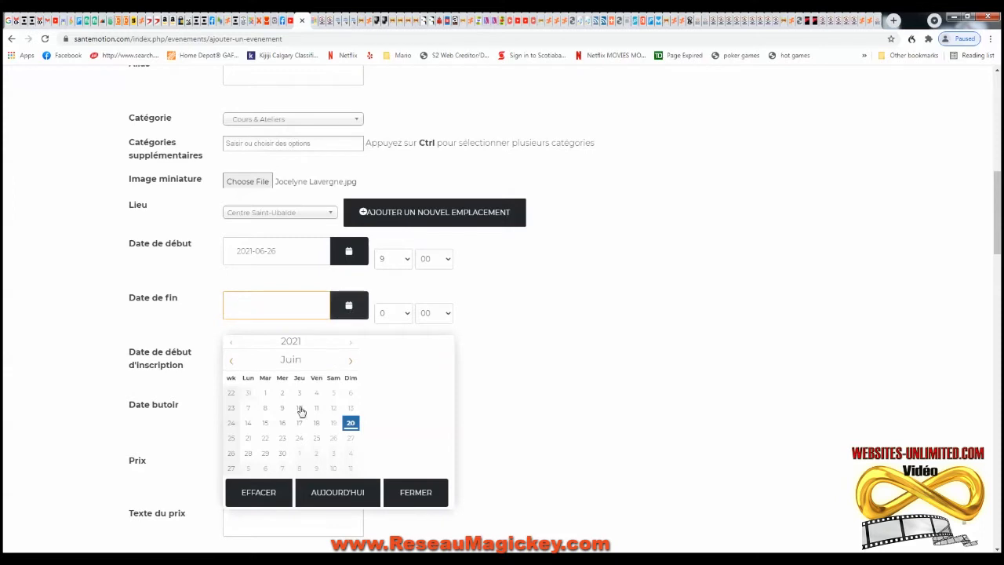
{"action": "left_click", "coordinate": [282, 455]}
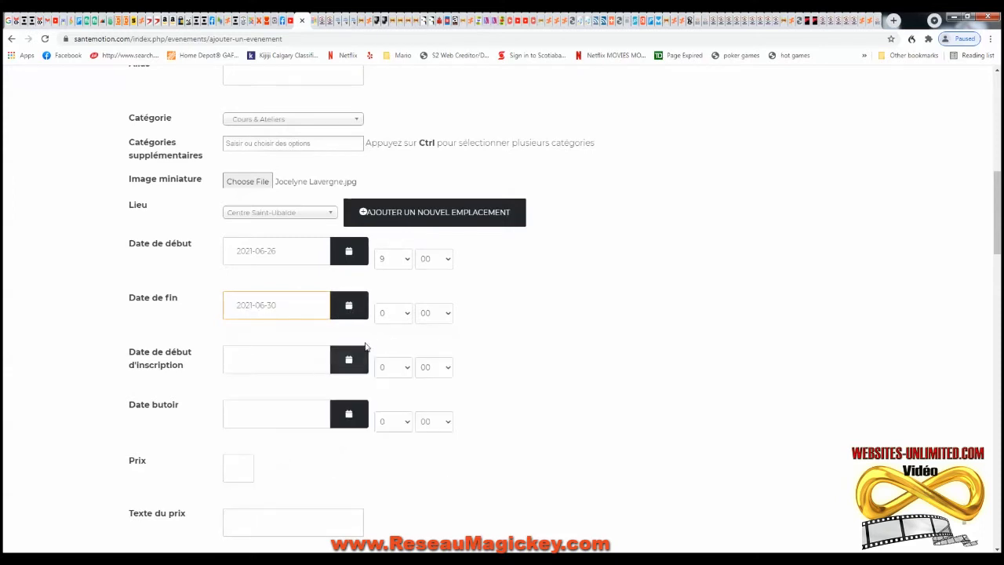
{"action": "left_click", "coordinate": [405, 315]}
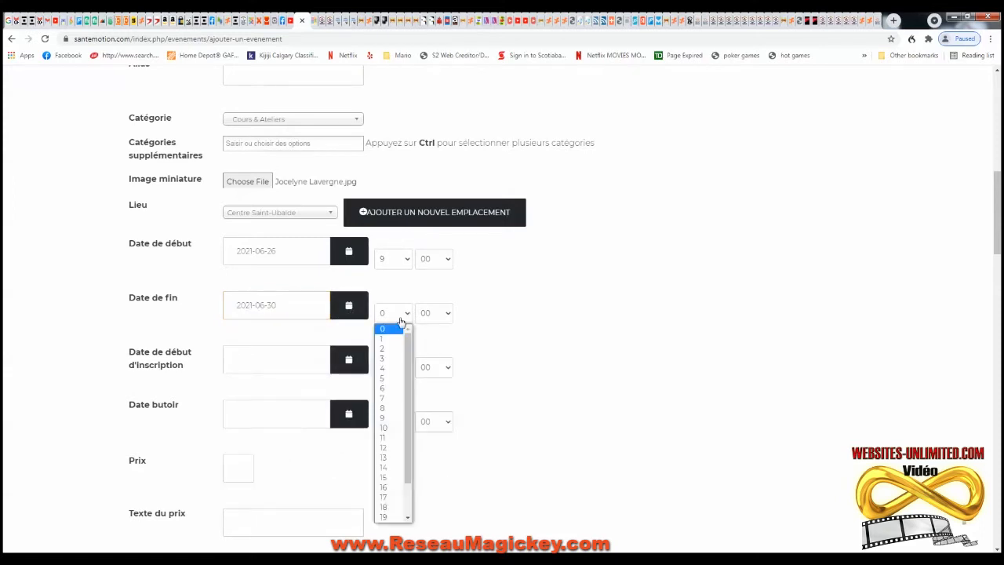
{"action": "left_click", "coordinate": [388, 498]}
- Open registration on 2021-06-20 with a 2021-06-29 9:00 registration deadline
{"action": "scroll", "coordinate": [353, 334], "scroll_direction": "down", "scroll_amount": 1}
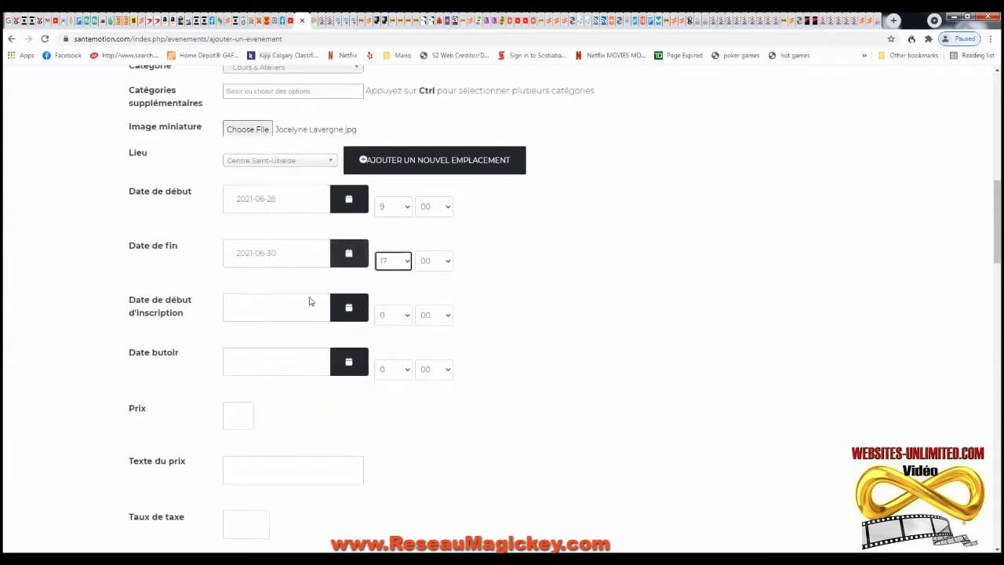
{"action": "left_click", "coordinate": [350, 306]}
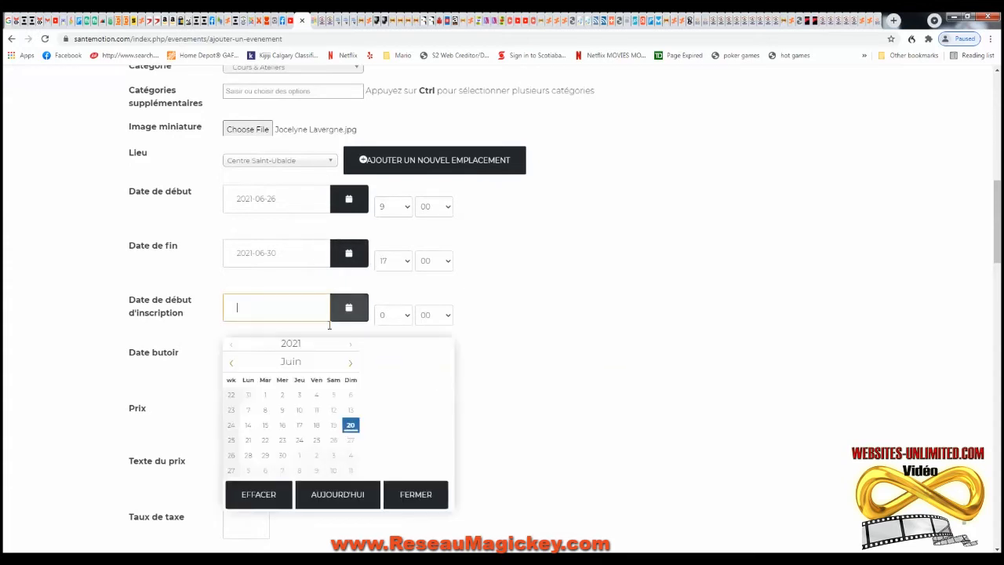
{"action": "left_click", "coordinate": [352, 425]}
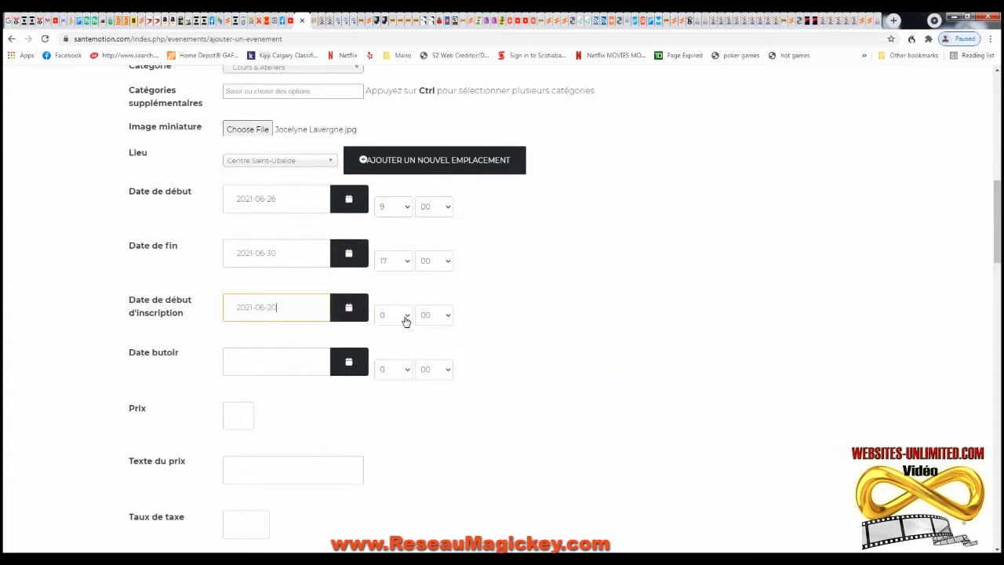
{"action": "left_click", "coordinate": [351, 362]}
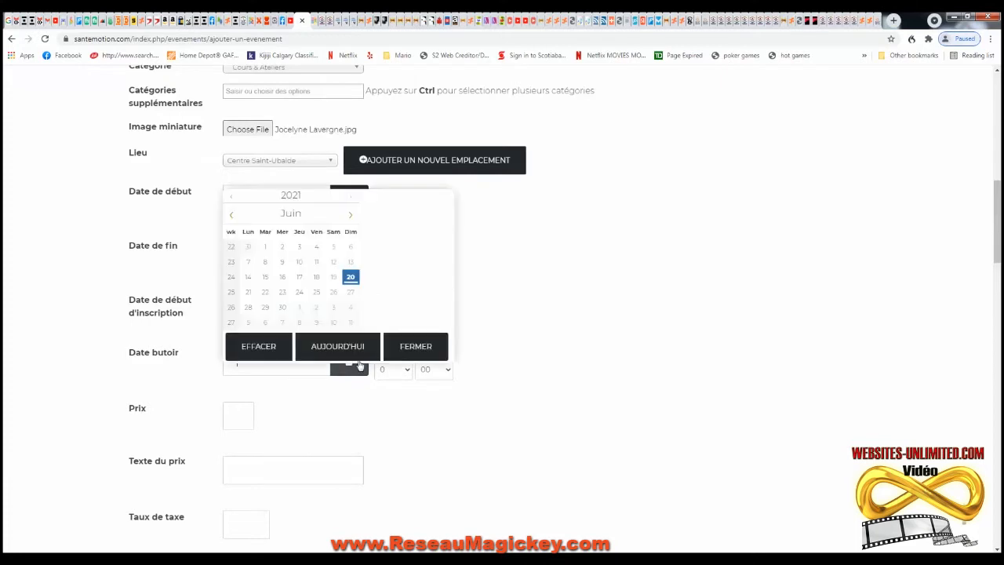
{"action": "left_click", "coordinate": [264, 308]}
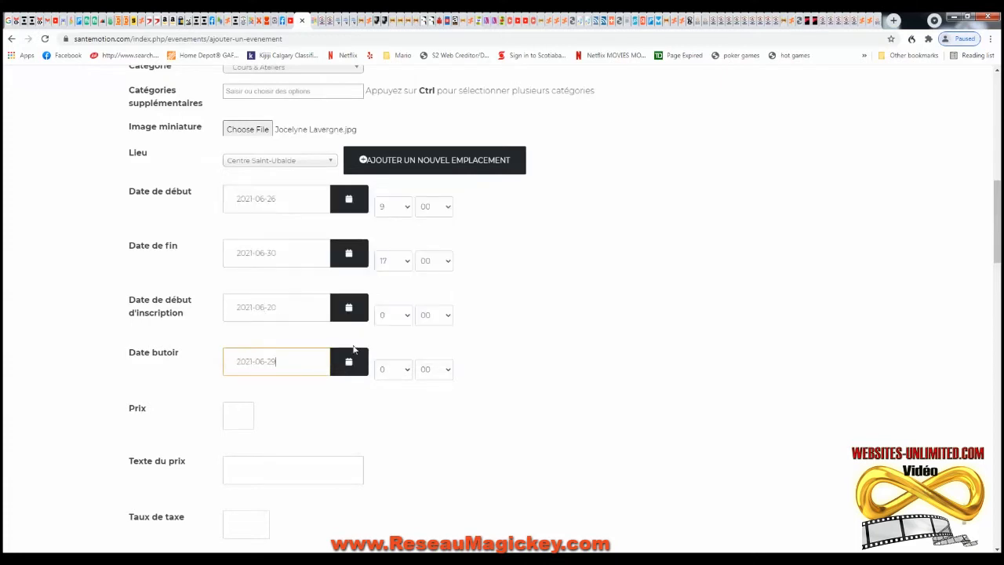
{"action": "left_click", "coordinate": [406, 370]}
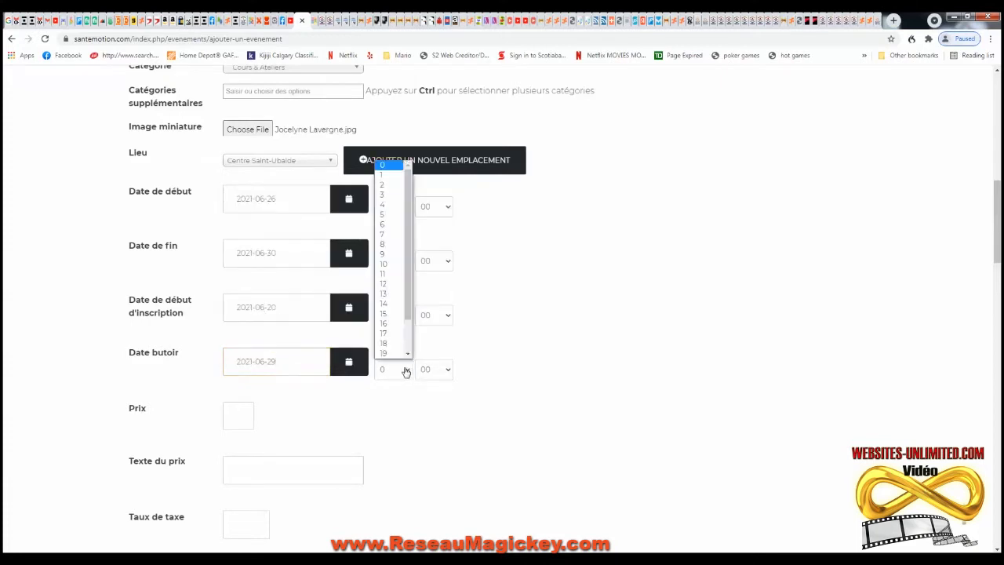
{"action": "left_click", "coordinate": [389, 254]}
{"action": "scroll", "coordinate": [405, 417], "scroll_direction": "down", "scroll_amount": 1}
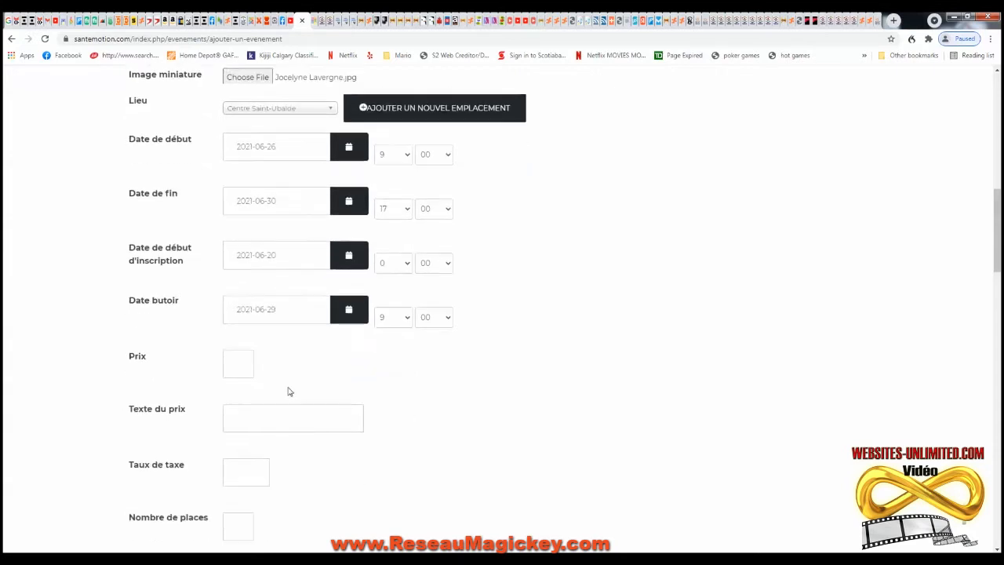
- Enter the event price and label it 'Chambre et salle de bain partagée'
{"action": "left_click", "coordinate": [234, 359]}
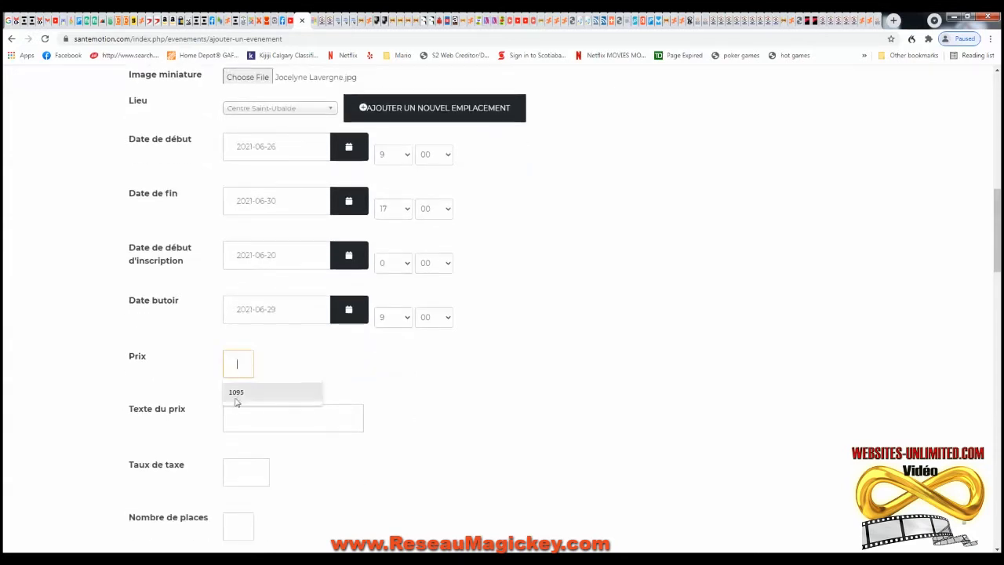
{"action": "left_click", "coordinate": [240, 394]}
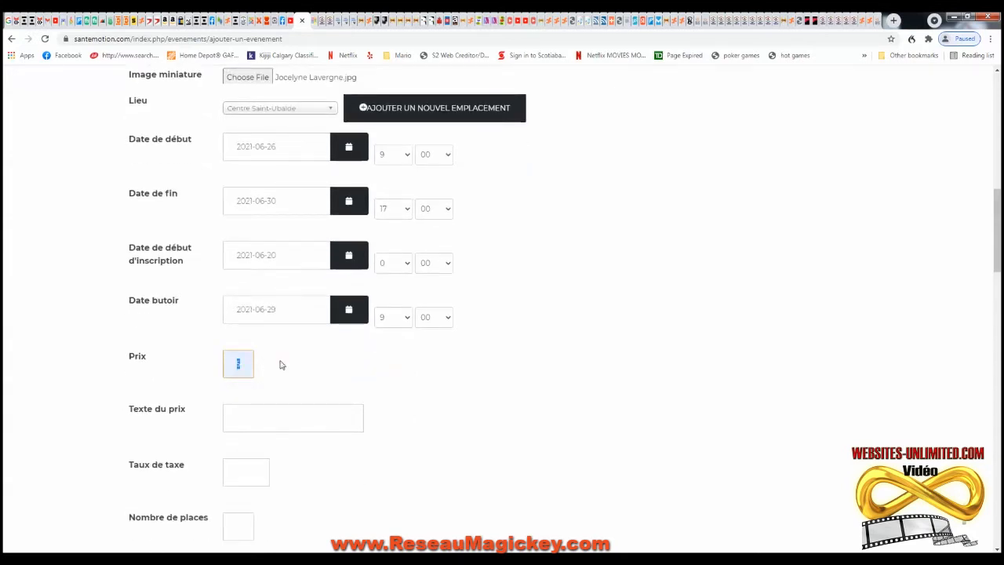
{"action": "key", "text": "BackSpace"}
{"action": "left_click", "coordinate": [269, 422]}
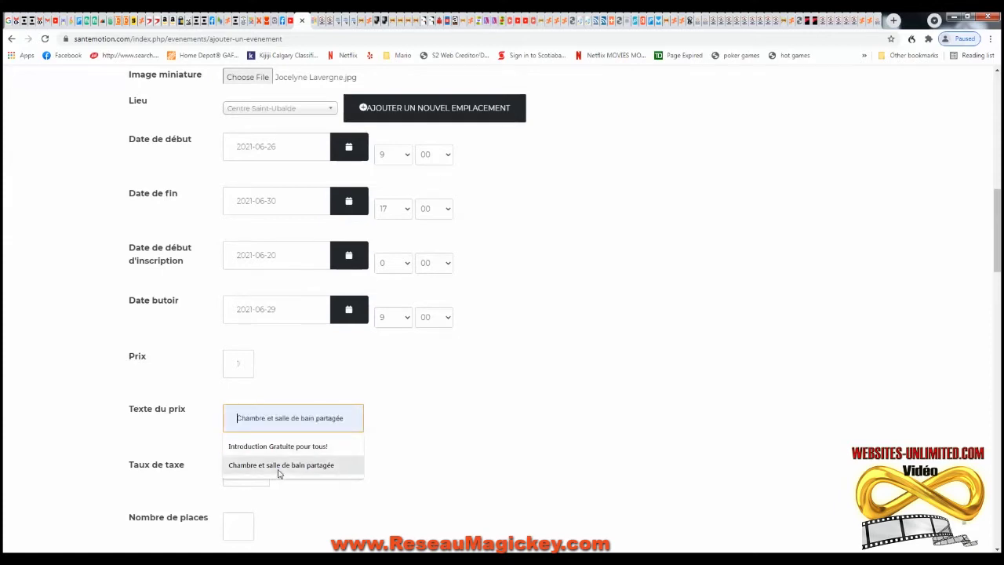
{"action": "left_click", "coordinate": [278, 465]}
{"action": "scroll", "coordinate": [306, 477], "scroll_direction": "down", "scroll_amount": 1}
- Set the tax rate to 14 and the number of places to 1
{"action": "left_click", "coordinate": [250, 424]}
{"action": "type", "text": "1"}
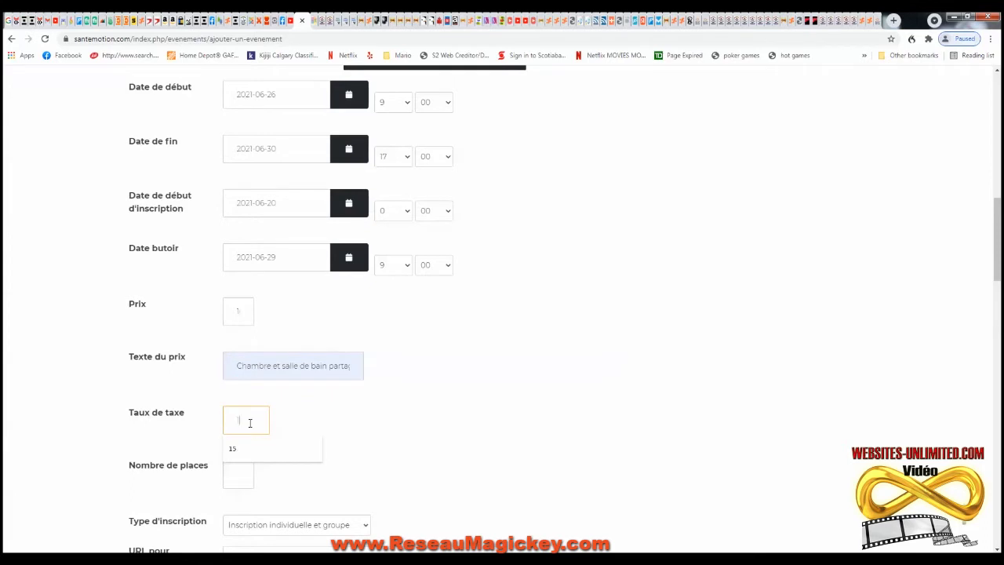
{"action": "type", "text": "4.99"}
{"action": "scroll", "coordinate": [332, 417], "scroll_direction": "down", "scroll_amount": 2}
{"action": "left_click", "coordinate": [239, 369]}
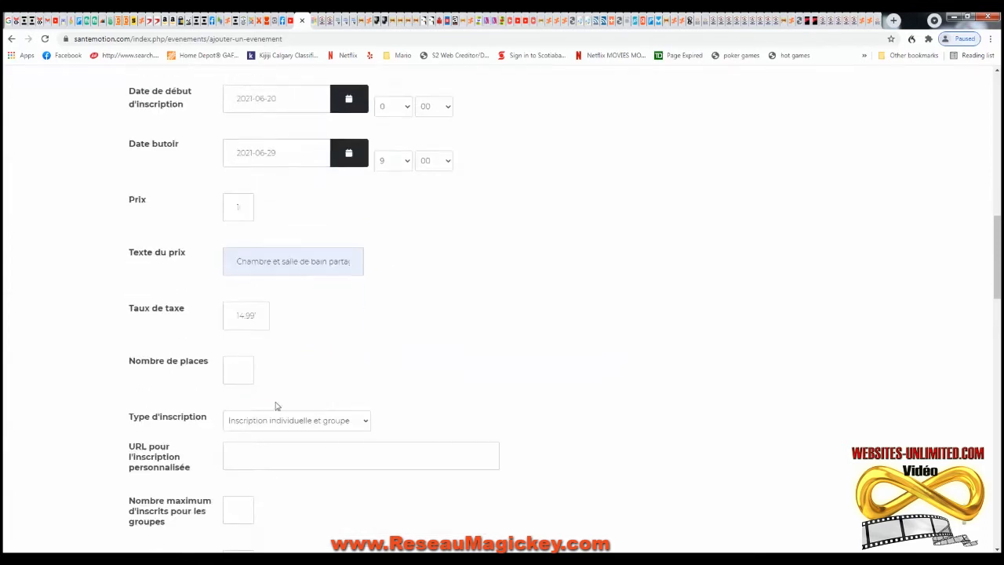
{"action": "type", "text": "1"}
{"action": "left_click", "coordinate": [370, 381]}
- Set the event's Publiée status to Oui
{"action": "scroll", "coordinate": [392, 371], "scroll_direction": "down", "scroll_amount": 1}
{"action": "scroll", "coordinate": [395, 376], "scroll_direction": "down", "scroll_amount": 2}
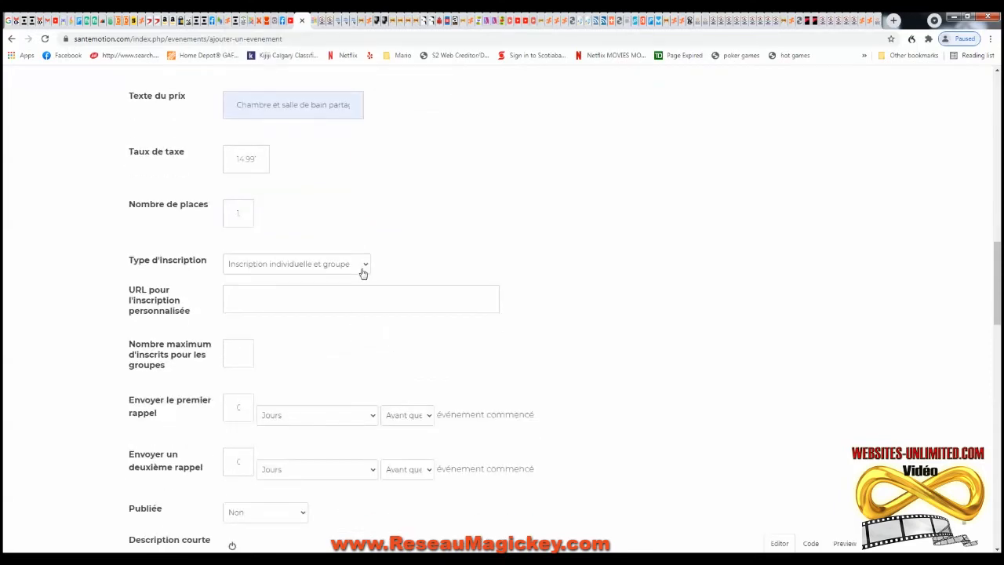
{"action": "scroll", "coordinate": [314, 358], "scroll_direction": "down", "scroll_amount": 1}
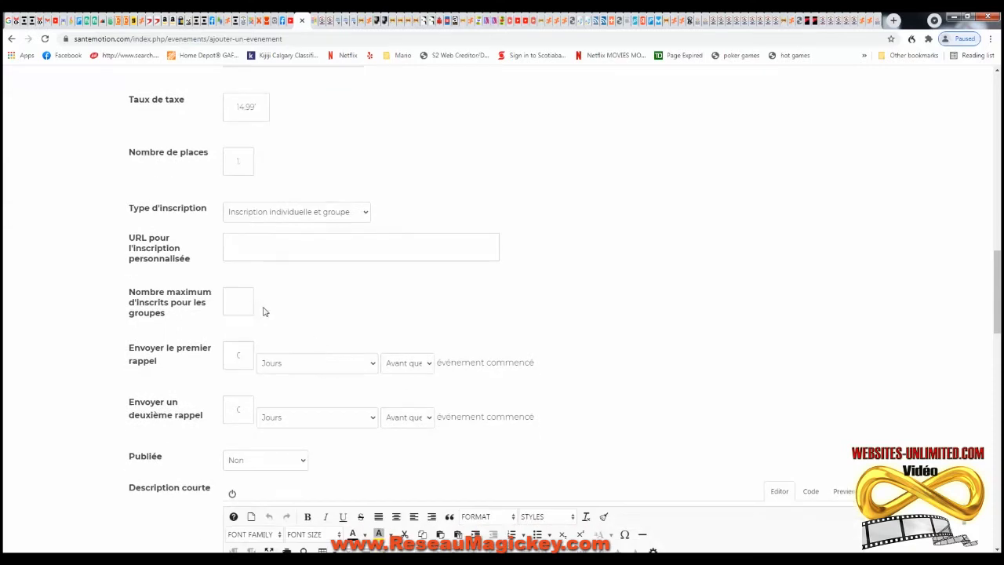
{"action": "scroll", "coordinate": [283, 333], "scroll_direction": "down", "scroll_amount": 2}
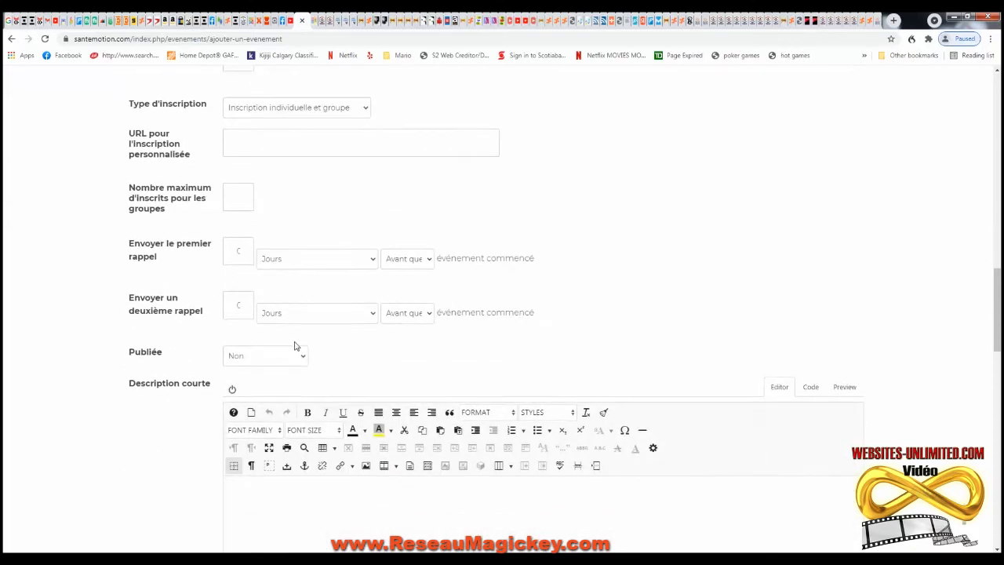
{"action": "left_click", "coordinate": [301, 357]}
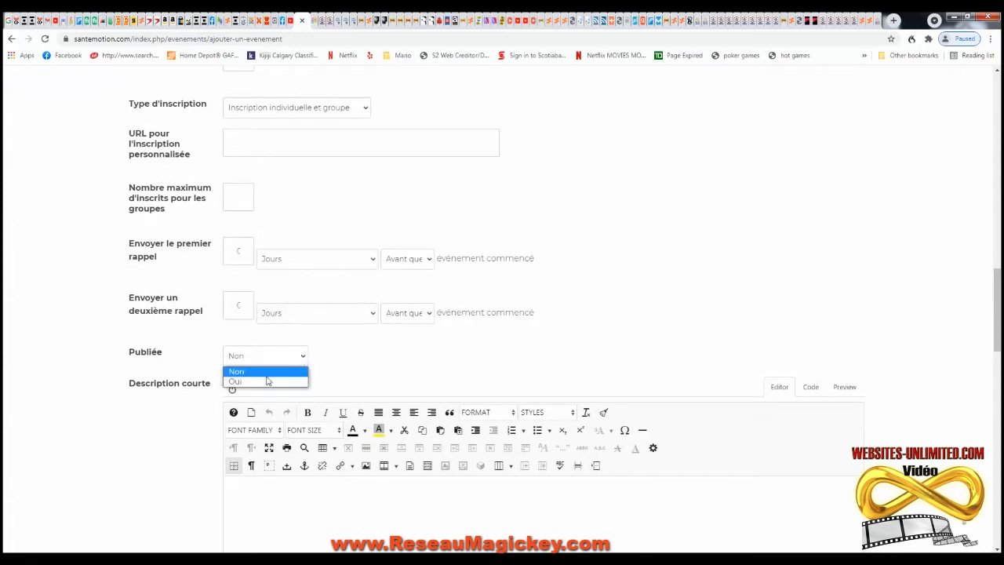
{"action": "left_click", "coordinate": [267, 382]}
{"action": "scroll", "coordinate": [376, 371], "scroll_direction": "down", "scroll_amount": 3}
{"action": "left_click", "coordinate": [304, 336]}
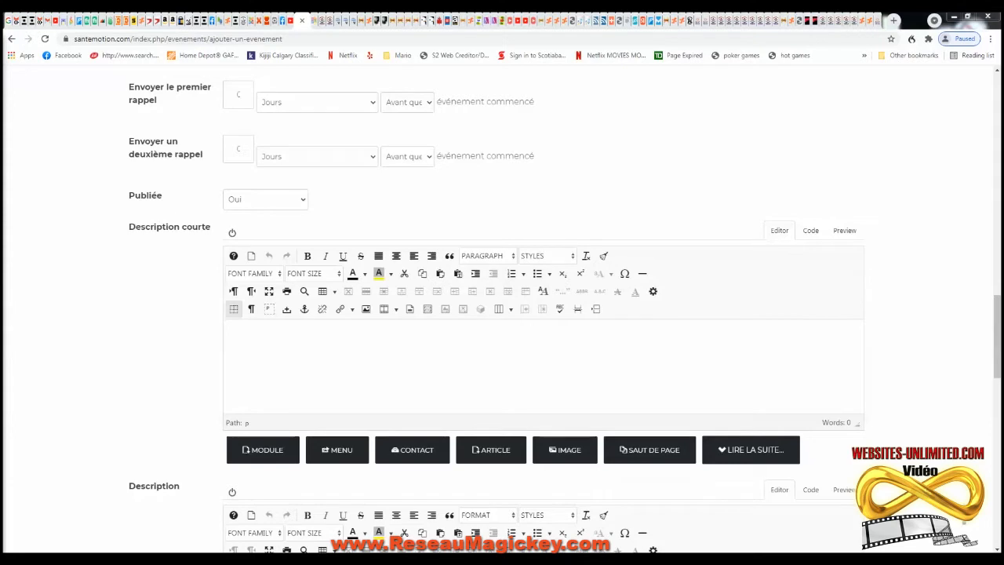
- Paste the 582-word séjour text into Description courte and check its heading formatting
{"action": "left_click", "coordinate": [315, 343]}
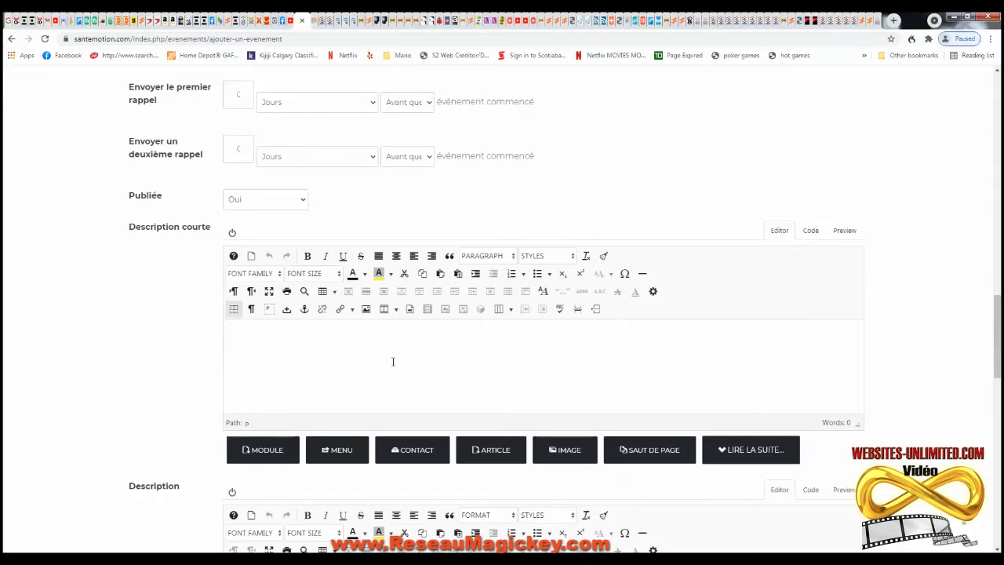
{"action": "key", "text": "ctrl+v"}
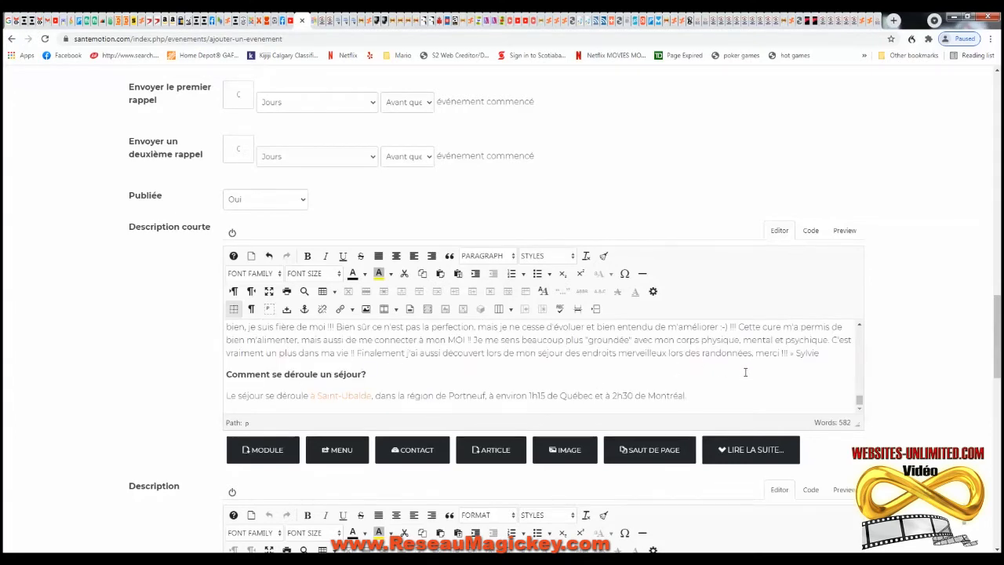
{"action": "scroll", "coordinate": [704, 365], "scroll_direction": "up", "scroll_amount": 5}
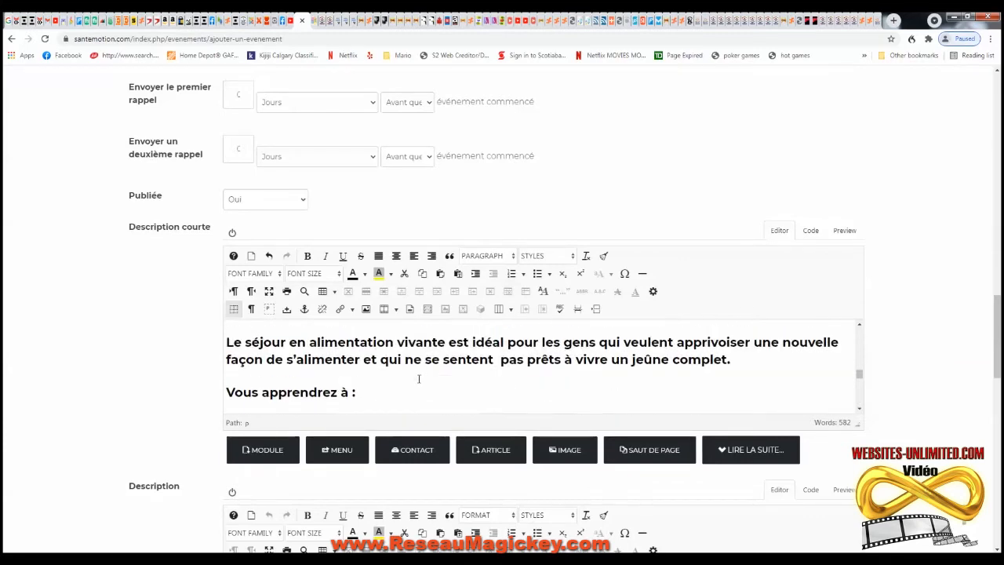
{"action": "left_click", "coordinate": [739, 366]}
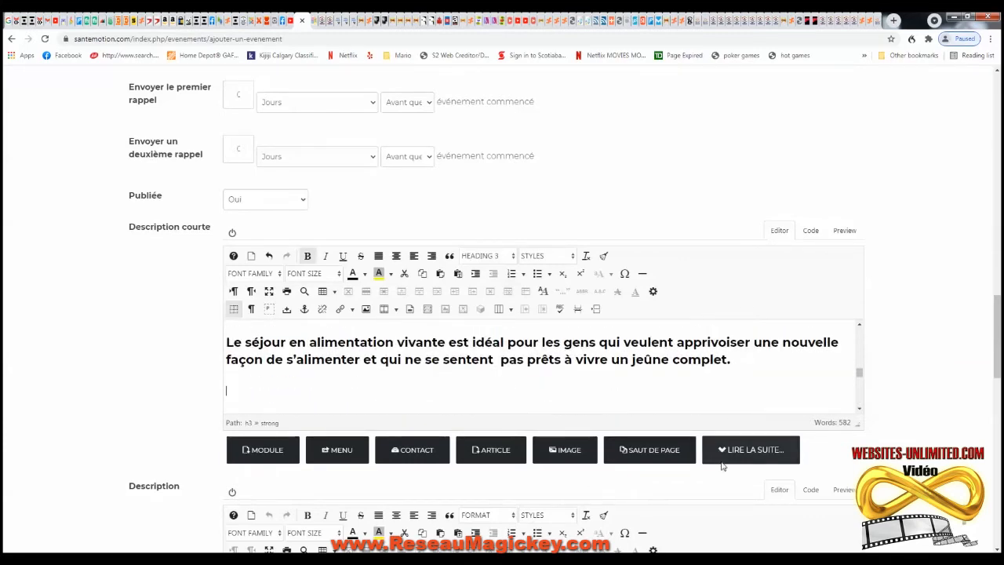
{"action": "scroll", "coordinate": [421, 381], "scroll_direction": "down", "scroll_amount": 5}
{"action": "scroll", "coordinate": [421, 381], "scroll_direction": "down", "scroll_amount": 5}
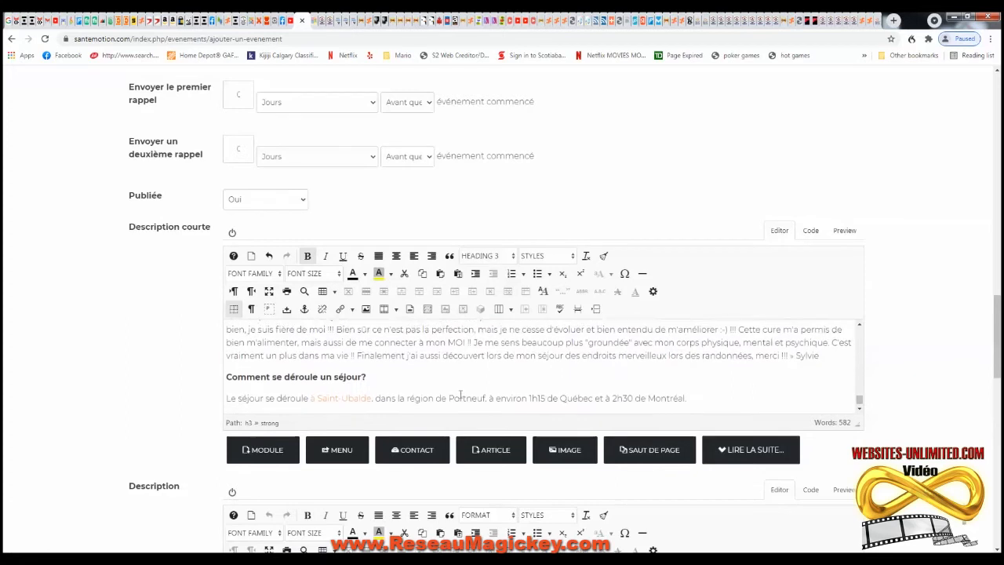
{"action": "scroll", "coordinate": [578, 372], "scroll_direction": "down", "scroll_amount": 1}
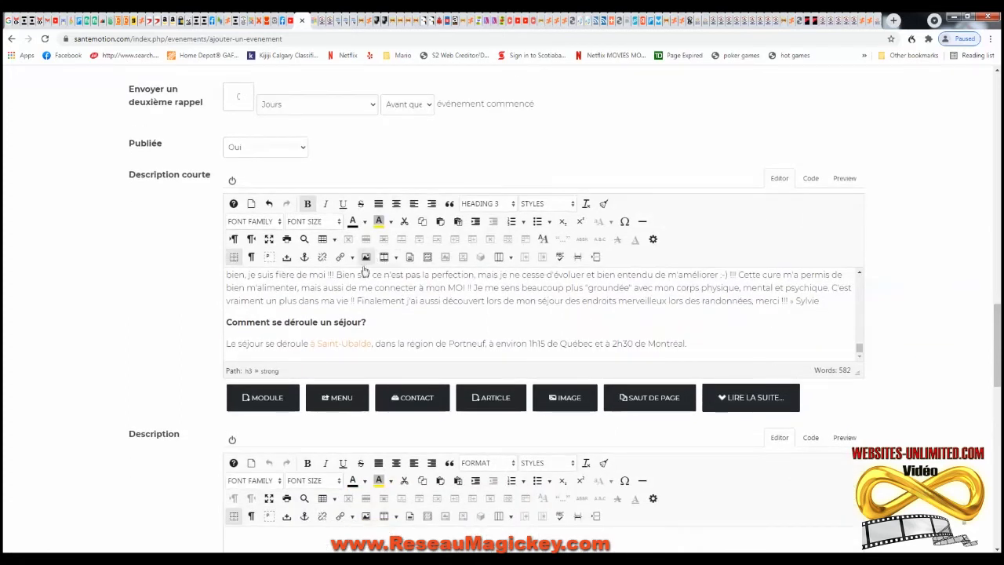
{"action": "left_click", "coordinate": [378, 313]}
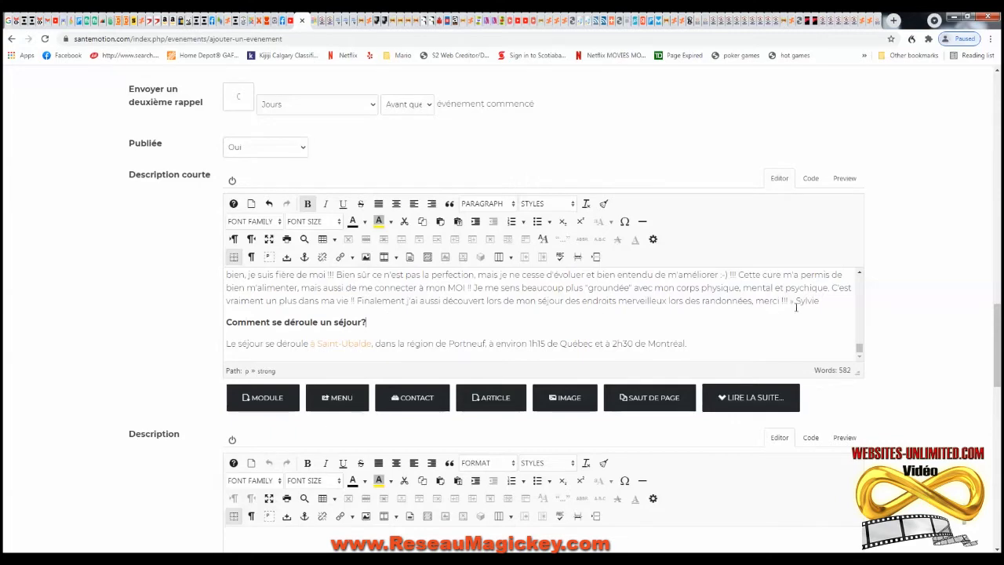
{"action": "left_click", "coordinate": [834, 298]}
{"action": "scroll", "coordinate": [417, 351], "scroll_direction": "down", "scroll_amount": 3}
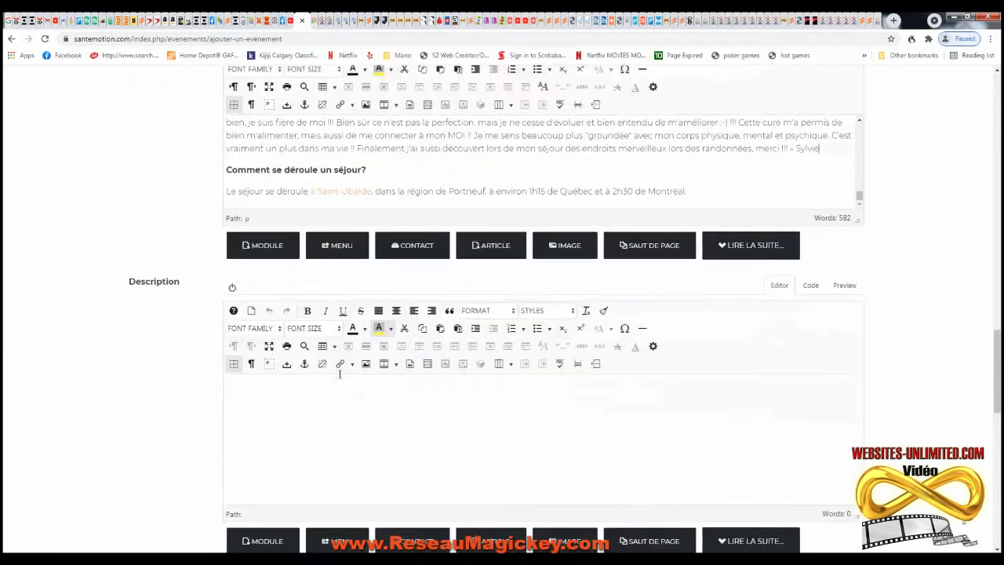
{"action": "left_click", "coordinate": [296, 339]}
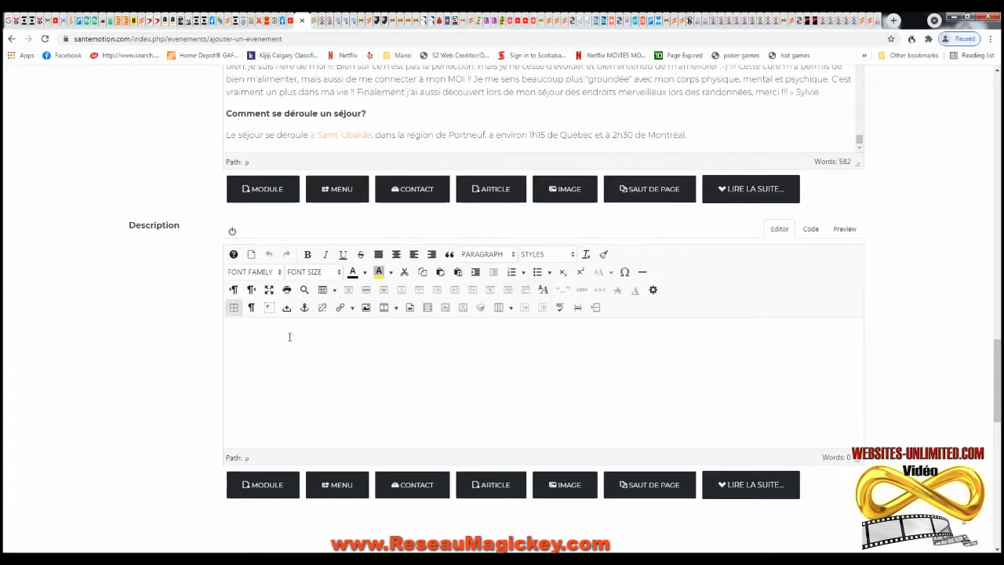
- Paste the full stay text with prices and daily schedule into the Description editor
{"action": "key", "text": "ctrl+v"}
{"action": "scroll", "coordinate": [365, 405], "scroll_direction": "up", "scroll_amount": 15}
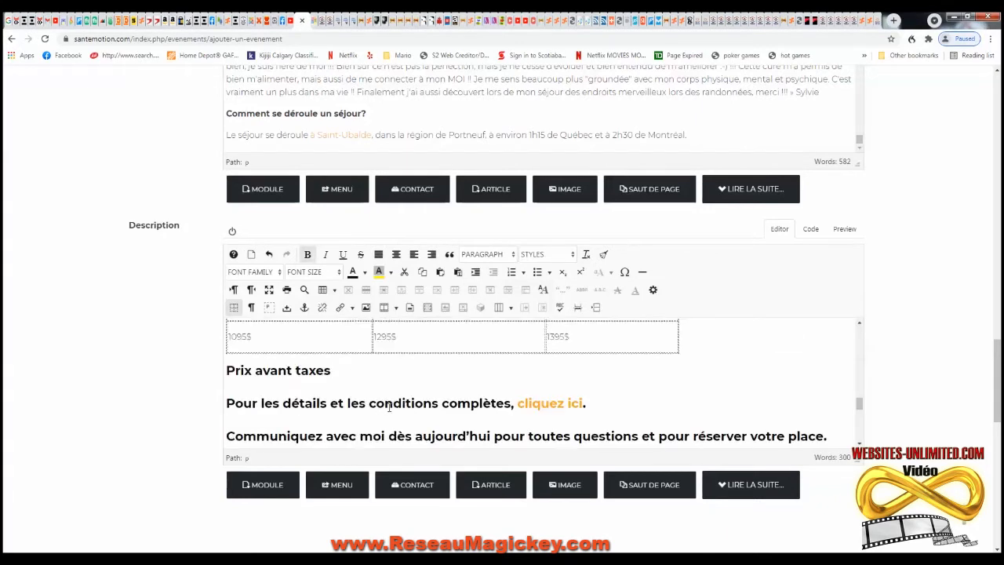
{"action": "scroll", "coordinate": [467, 408], "scroll_direction": "up", "scroll_amount": 6}
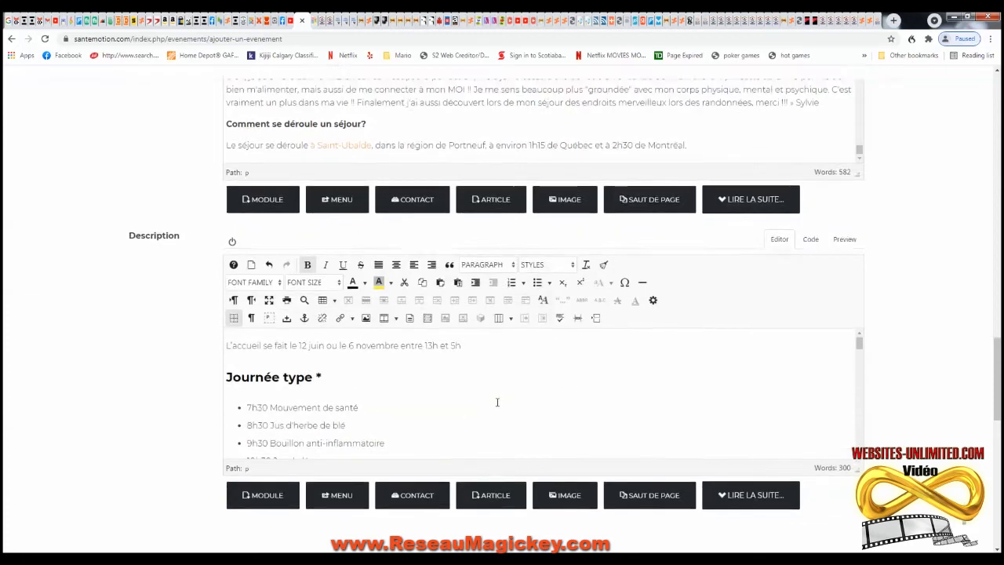
{"action": "scroll", "coordinate": [882, 395], "scroll_direction": "up", "scroll_amount": 15}
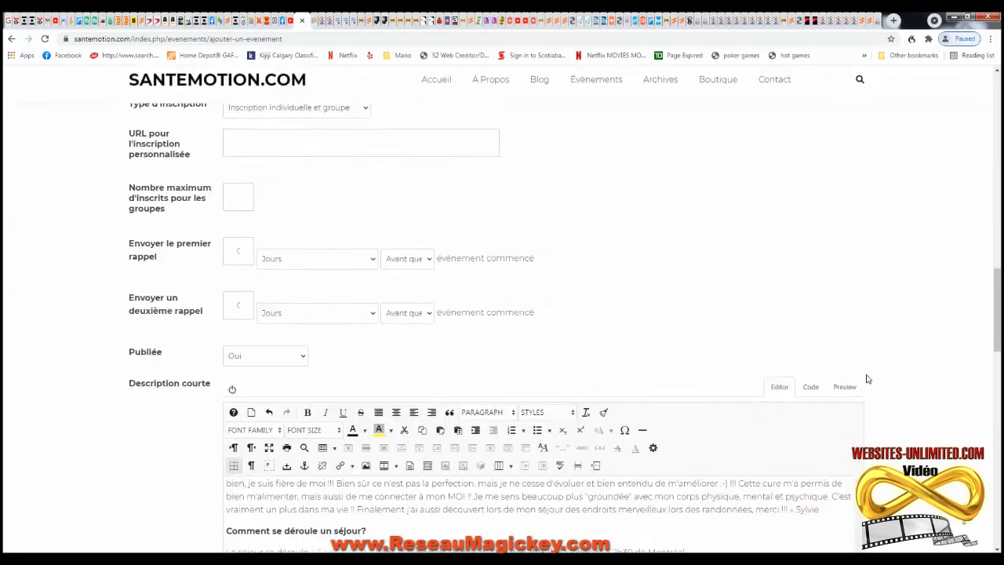
{"action": "scroll", "coordinate": [525, 385], "scroll_direction": "down", "scroll_amount": 2}
- In the Divers settings, enter the chef's e-mail address as the PayPal account email
{"action": "left_click", "coordinate": [309, 308]}
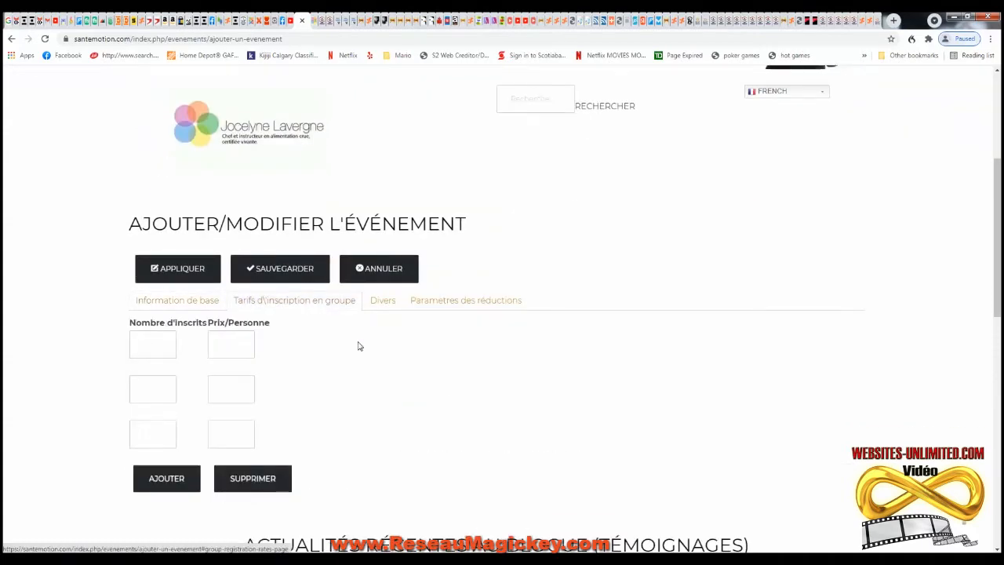
{"action": "scroll", "coordinate": [322, 358], "scroll_direction": "down", "scroll_amount": 1}
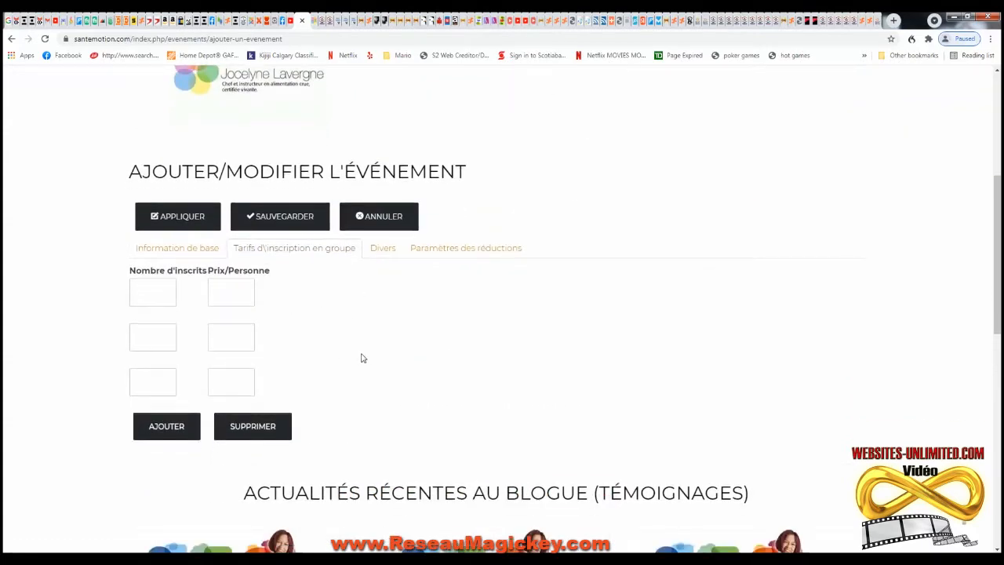
{"action": "left_click", "coordinate": [384, 249]}
{"action": "scroll", "coordinate": [377, 343], "scroll_direction": "down", "scroll_amount": 1}
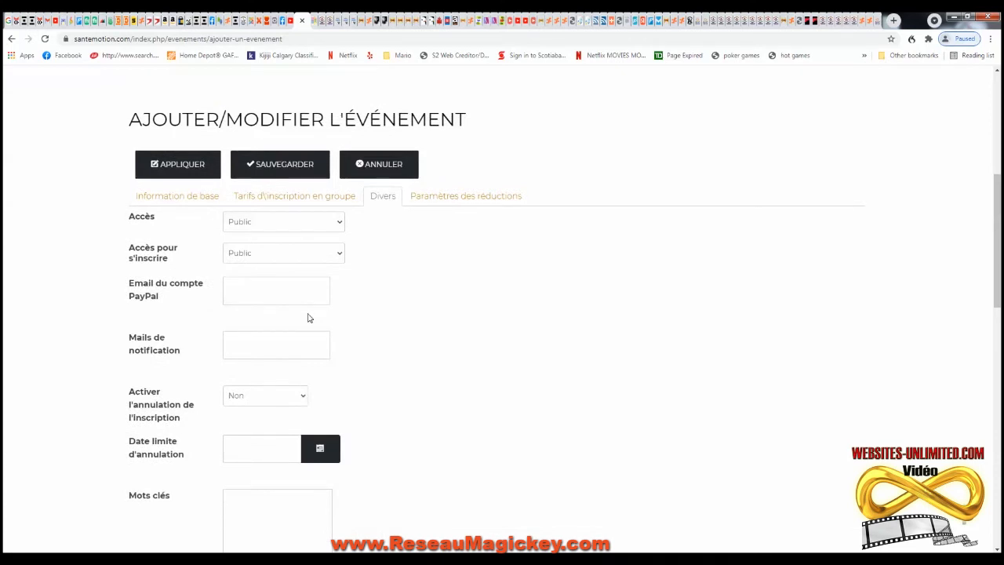
{"action": "left_click", "coordinate": [251, 290]}
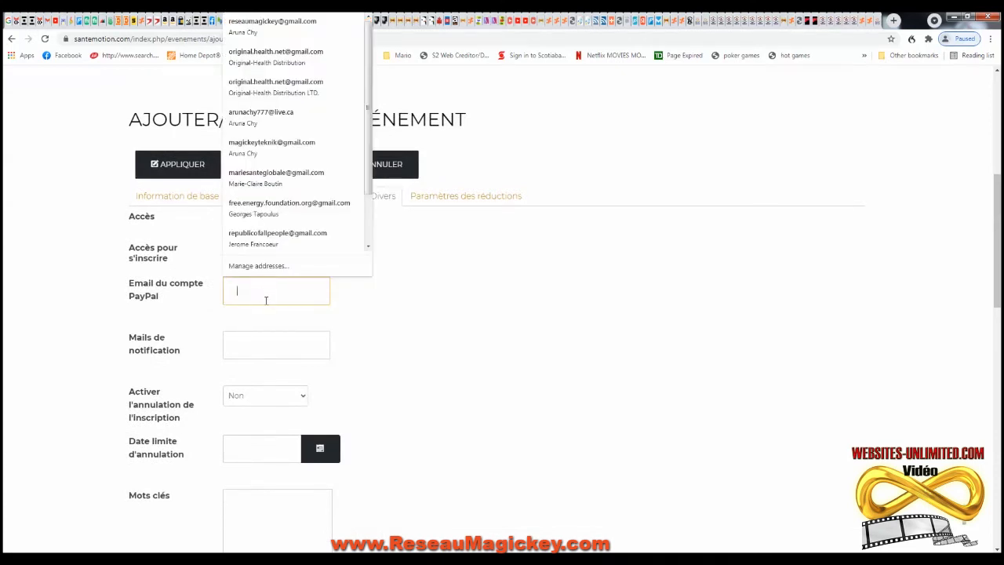
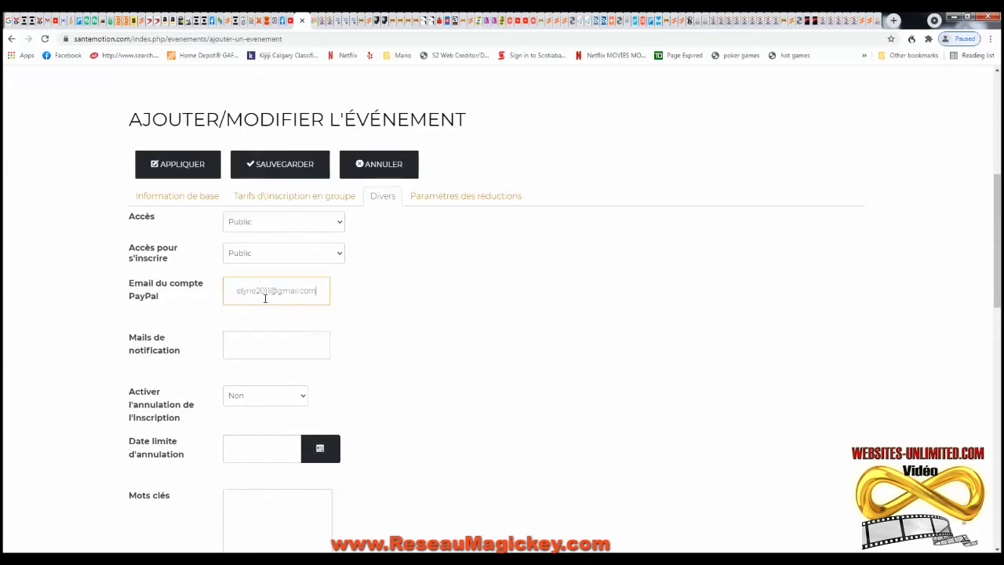
- Copy that same e-mail address into the Mails de notification field
{"action": "left_click", "coordinate": [291, 345]}
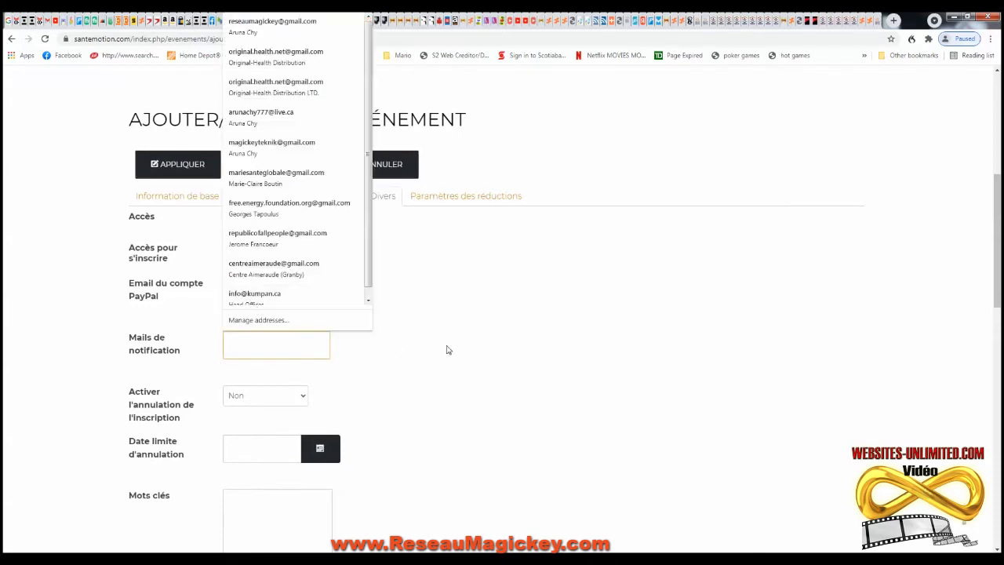
{"action": "left_click", "coordinate": [297, 328]}
{"action": "triple_click", "coordinate": [321, 294]}
{"action": "key", "text": "ctrl+c"}
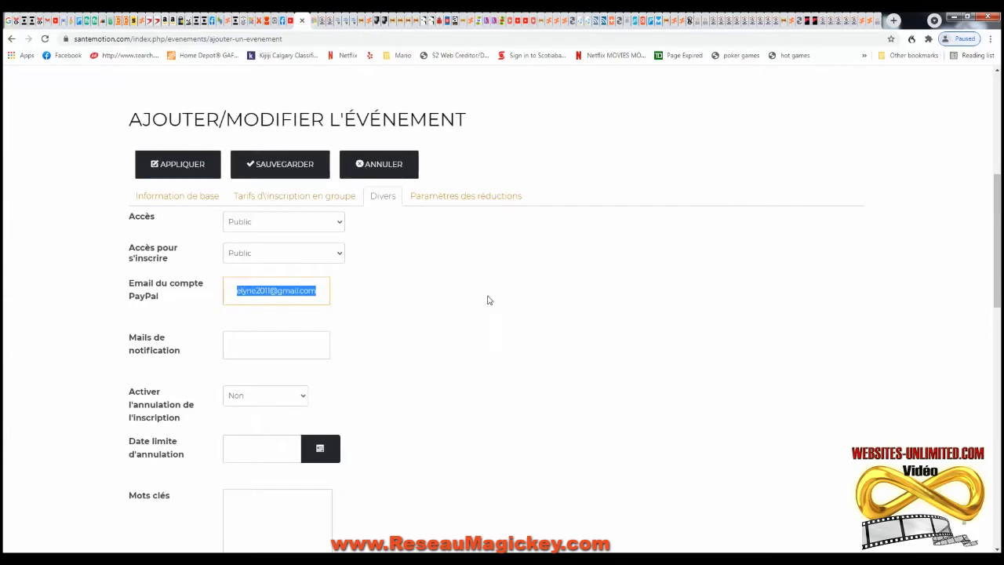
{"action": "left_click", "coordinate": [267, 343]}
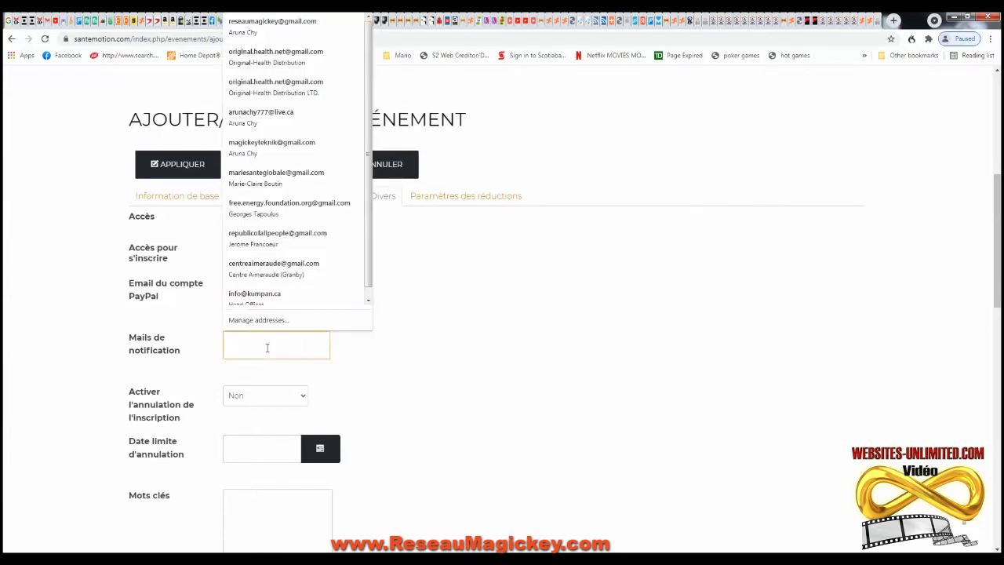
{"action": "key", "text": "ctrl+v"}
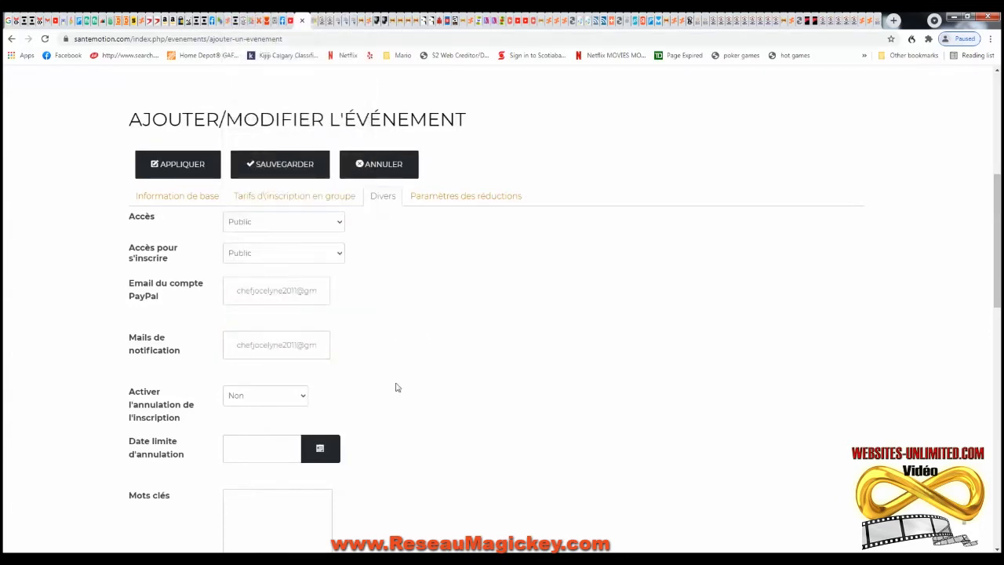
{"action": "scroll", "coordinate": [396, 386], "scroll_direction": "down", "scroll_amount": 1}
{"action": "scroll", "coordinate": [321, 330], "scroll_direction": "down", "scroll_amount": 1}
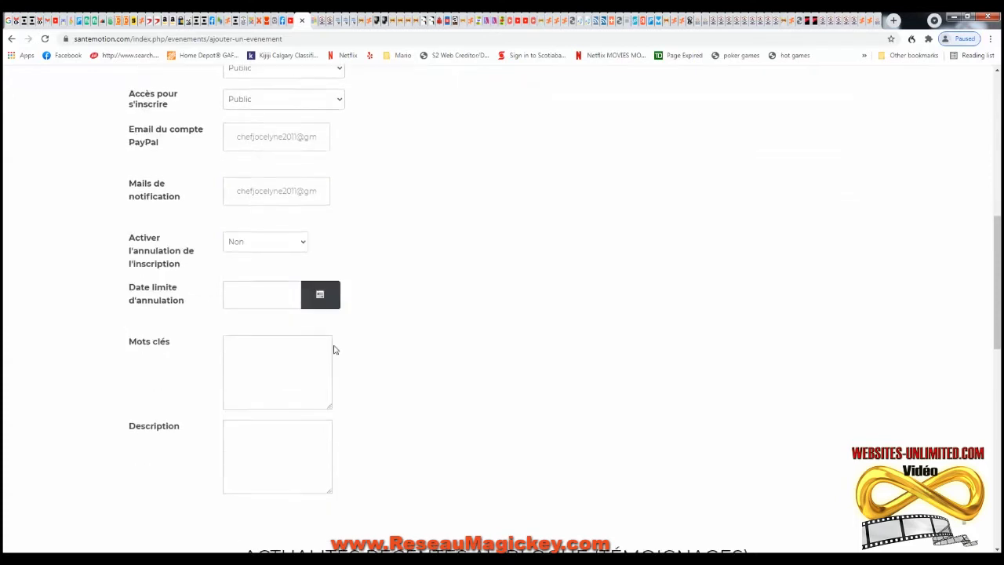
- Set the cancellation deadline to 21 June 2021 and enter keywords santé, alimentation, cours, ateliers, enseignement, aliments
{"action": "left_click", "coordinate": [332, 302]}
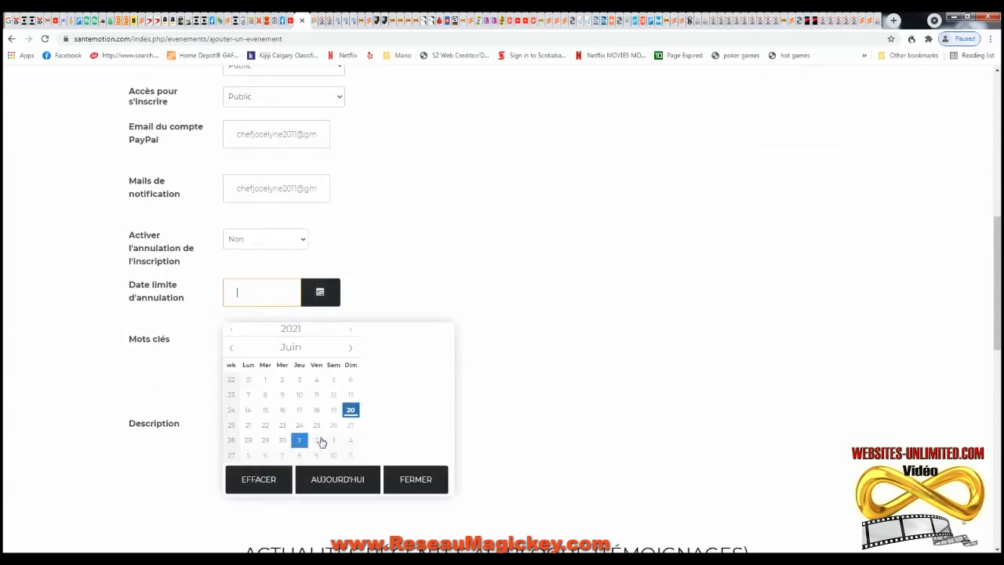
{"action": "left_click", "coordinate": [249, 426]}
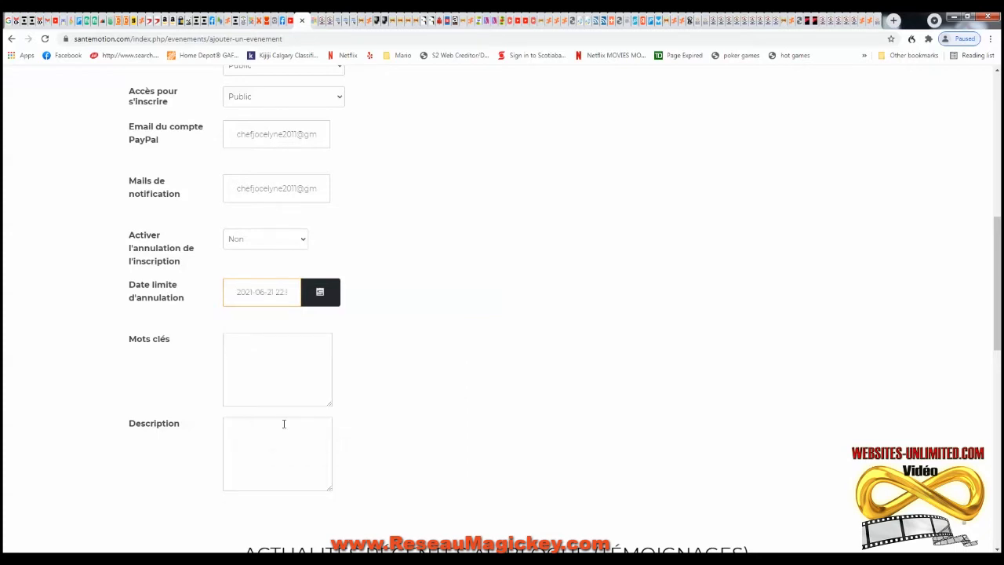
{"action": "left_click", "coordinate": [250, 352]}
{"action": "left_click", "coordinate": [252, 338]}
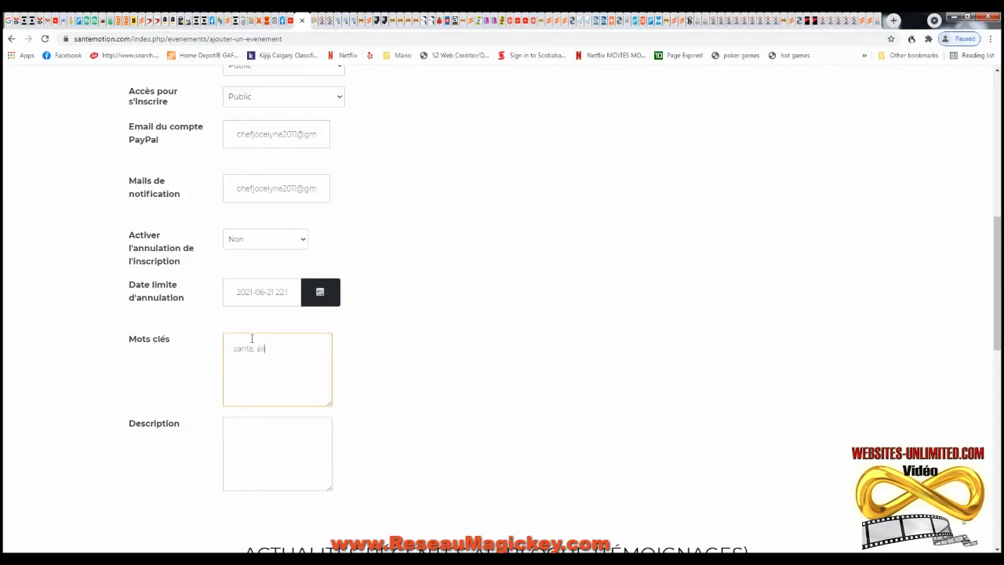
{"action": "type", "text": "santé, alimentation, cours, ateliers, enseignement, aliments, crue, vivant,"}
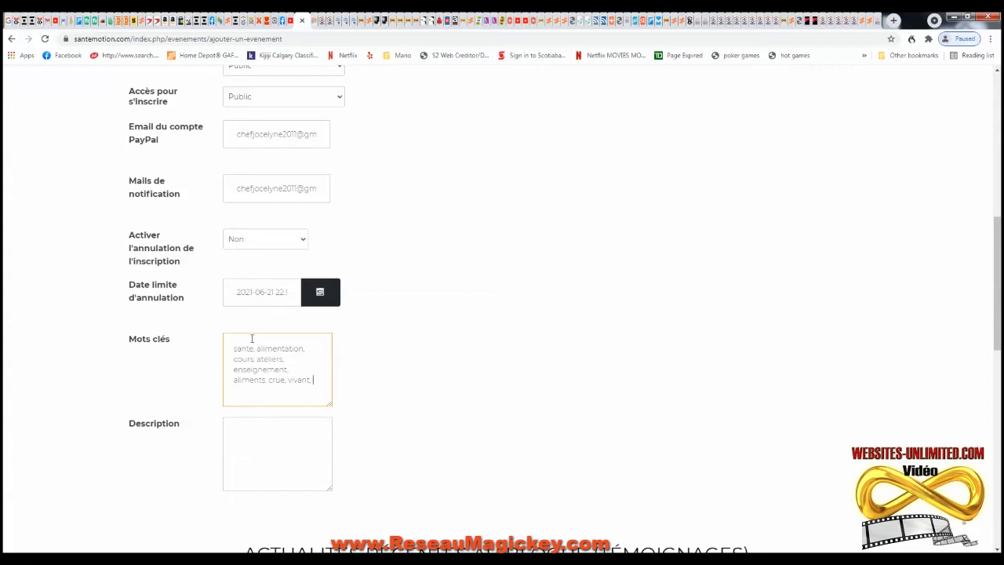
- Paste the prepared description text into the description box
{"action": "left_click", "coordinate": [250, 425]}
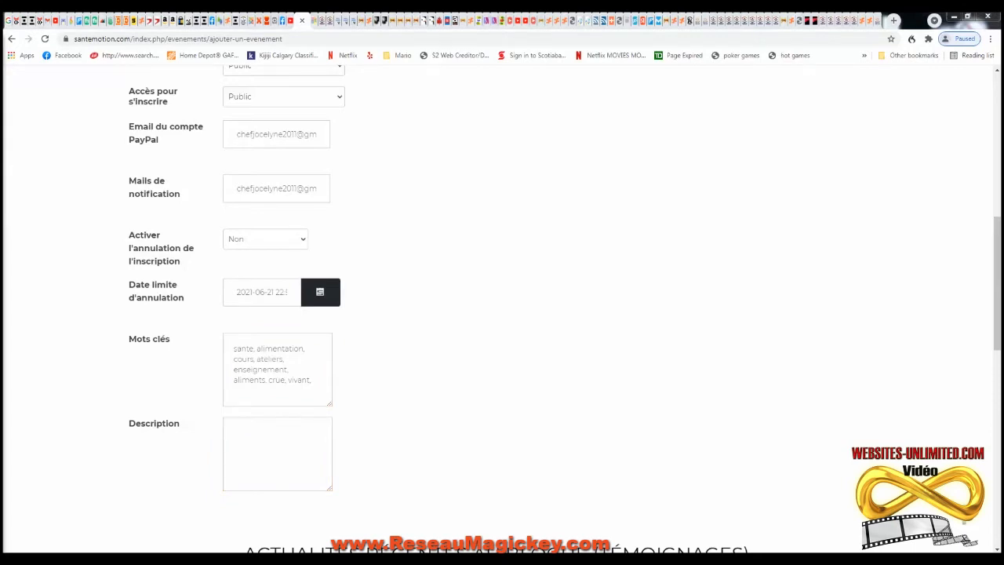
{"action": "left_click", "coordinate": [264, 421]}
{"action": "key", "text": "ctrl+v"}
- Save the edited Détox event
{"action": "scroll", "coordinate": [426, 327], "scroll_direction": "up", "scroll_amount": 4}
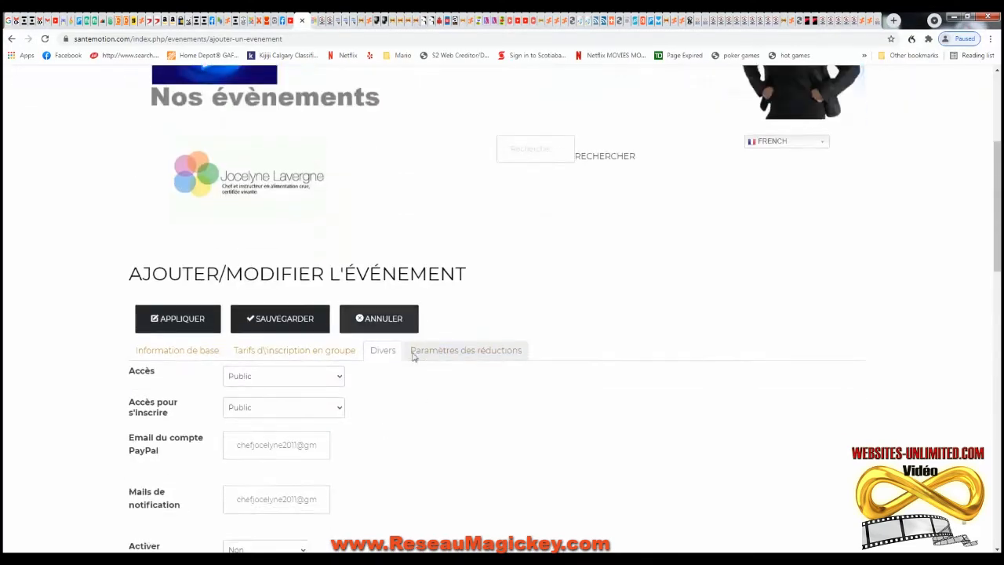
{"action": "scroll", "coordinate": [414, 356], "scroll_direction": "down", "scroll_amount": 3}
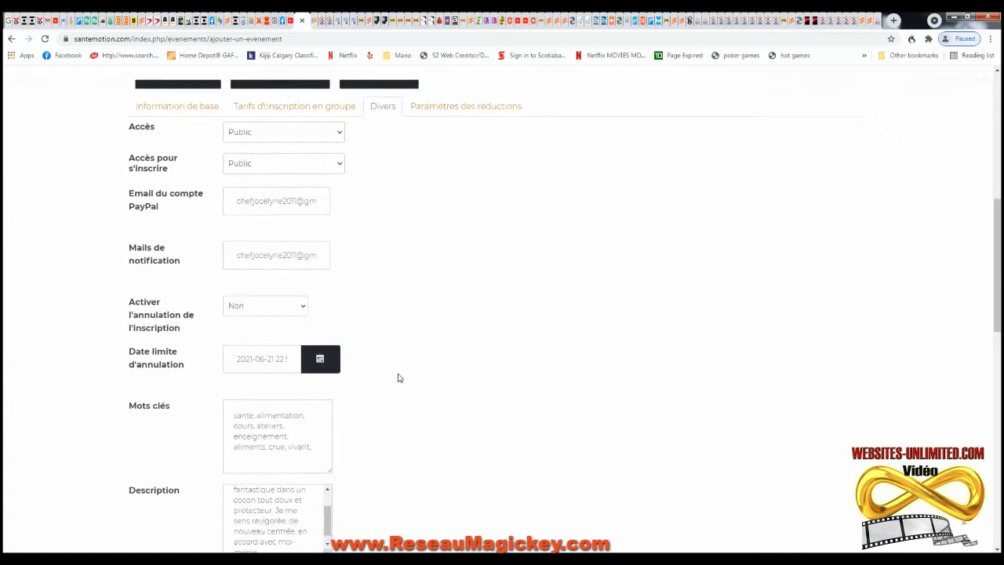
{"action": "scroll", "coordinate": [398, 378], "scroll_direction": "up", "scroll_amount": 5}
{"action": "scroll", "coordinate": [297, 381], "scroll_direction": "down", "scroll_amount": 2}
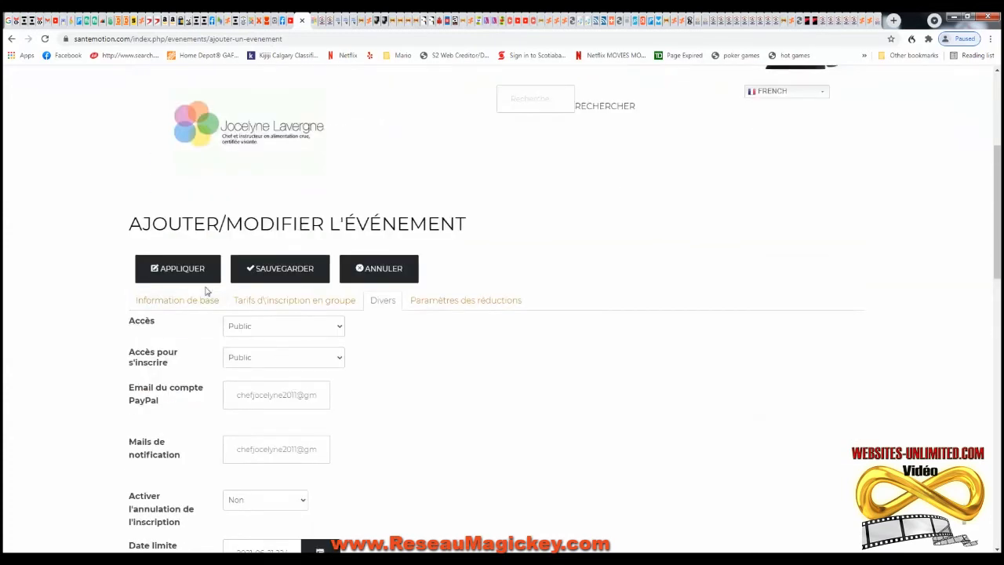
{"action": "left_click", "coordinate": [293, 272]}
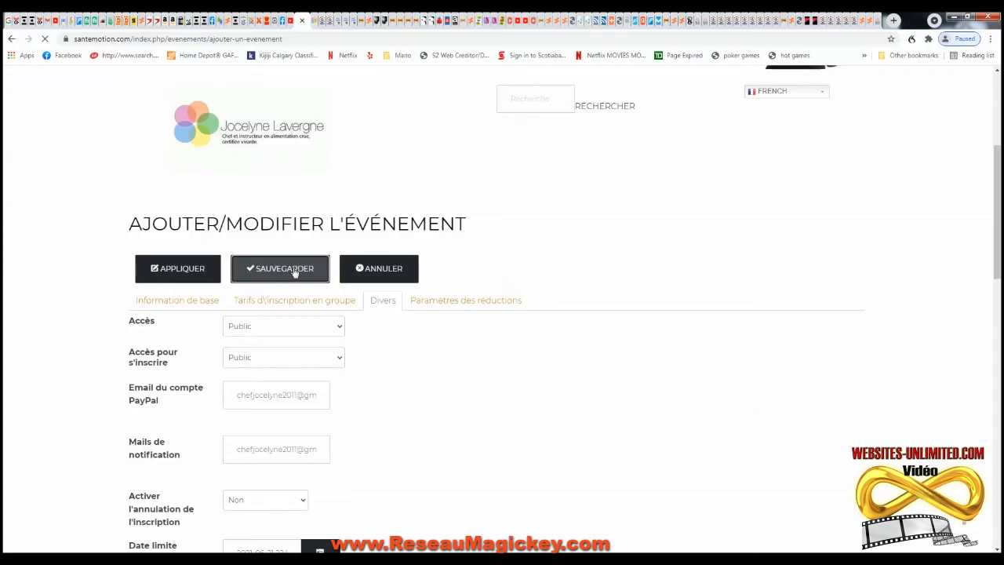
{"action": "scroll", "coordinate": [412, 316], "scroll_direction": "down", "scroll_amount": 3}
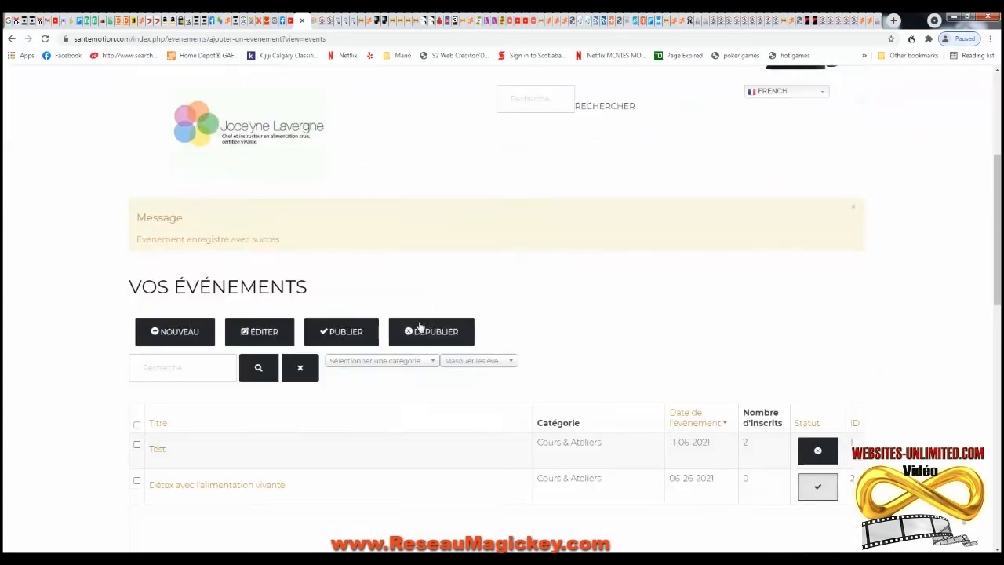
{"action": "scroll", "coordinate": [420, 326], "scroll_direction": "down", "scroll_amount": 2}
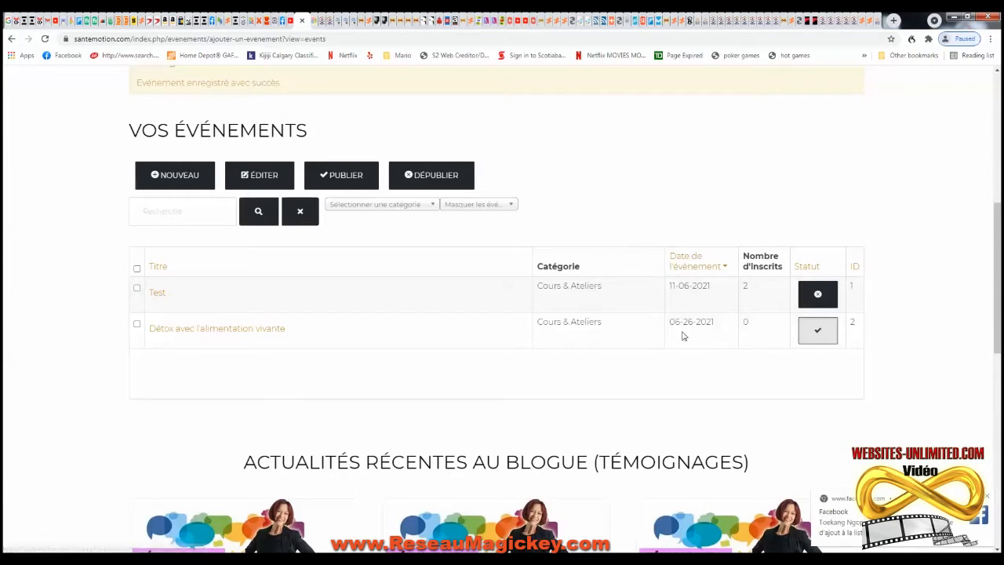
{"action": "scroll", "coordinate": [698, 237], "scroll_direction": "up", "scroll_amount": 5}
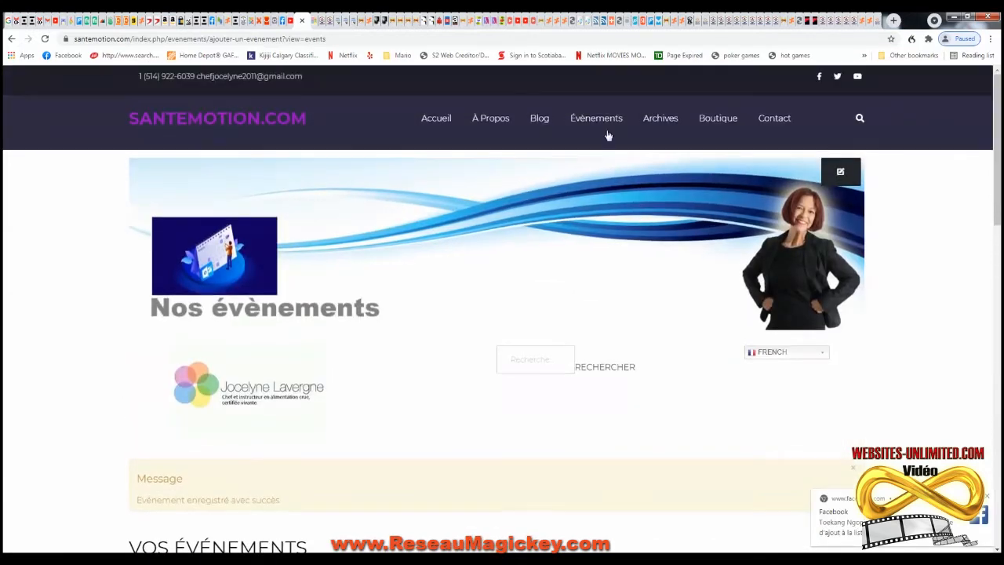
- On the public events calendar, open the Détox avec l'alimentation vivante entry on June 26
{"action": "mouse_move", "coordinate": [599, 120]}
{"action": "left_click", "coordinate": [597, 117]}
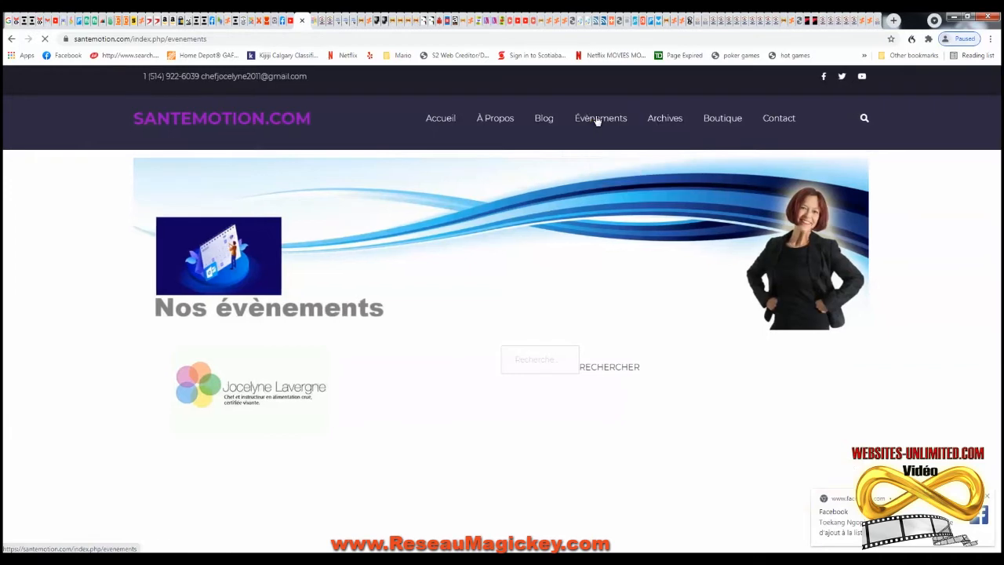
{"action": "scroll", "coordinate": [545, 312], "scroll_direction": "down", "scroll_amount": 4}
{"action": "scroll", "coordinate": [544, 313], "scroll_direction": "down", "scroll_amount": 3}
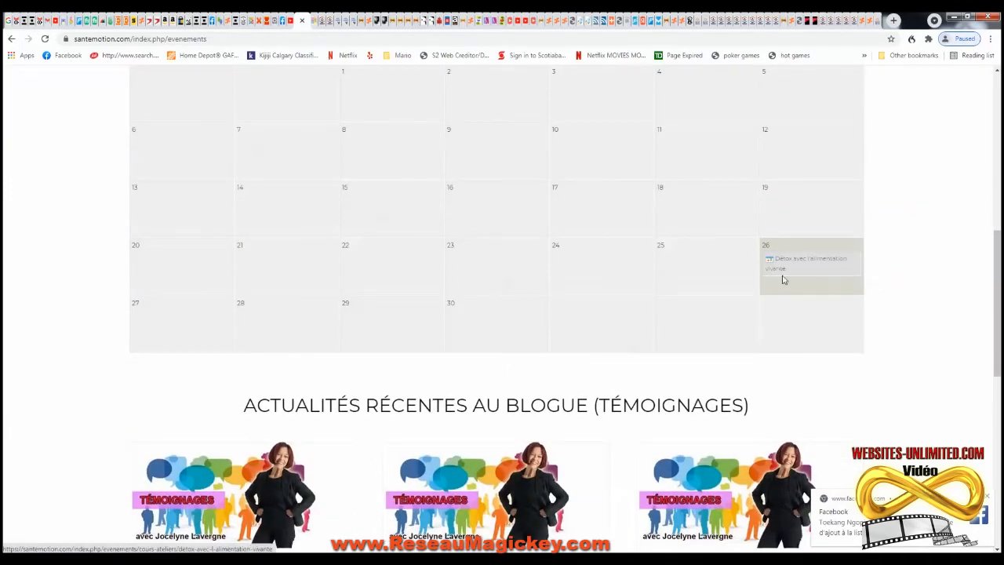
{"action": "scroll", "coordinate": [784, 280], "scroll_direction": "up", "scroll_amount": 2}
{"action": "scroll", "coordinate": [822, 429], "scroll_direction": "down", "scroll_amount": 1}
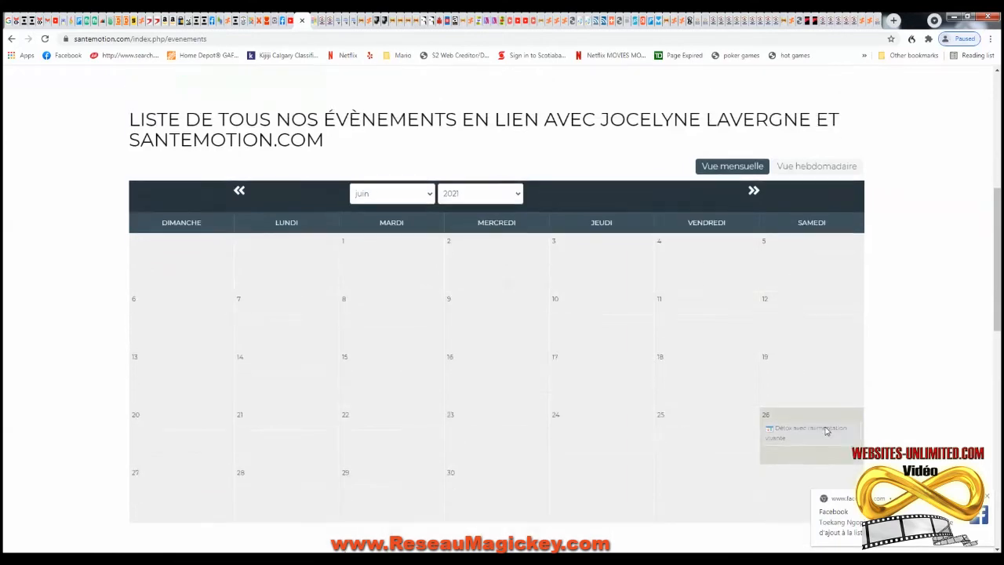
{"action": "left_click", "coordinate": [809, 416]}
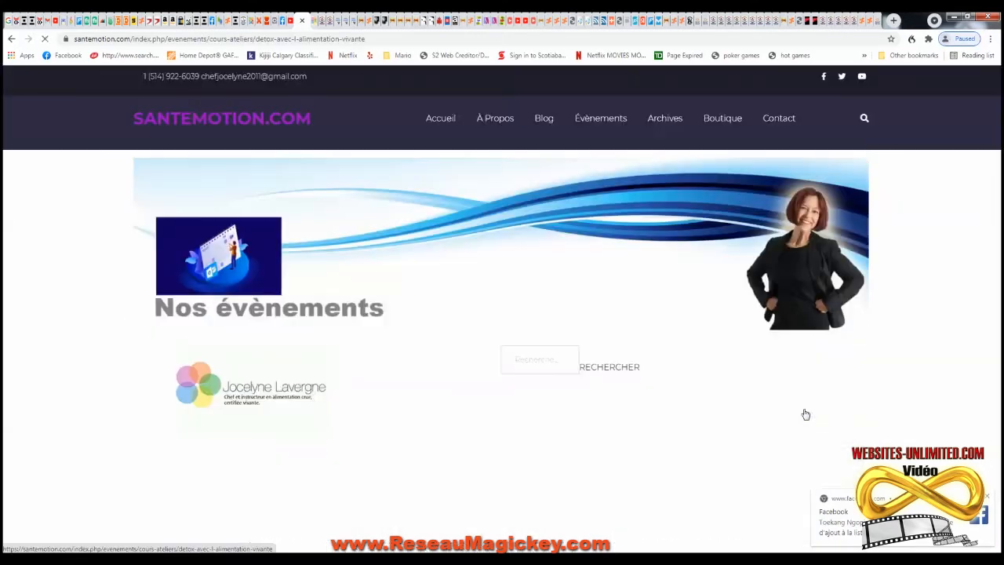
- Start an individual registration for the Détox event
{"action": "scroll", "coordinate": [452, 332], "scroll_direction": "down", "scroll_amount": 3}
{"action": "scroll", "coordinate": [452, 332], "scroll_direction": "down", "scroll_amount": 2}
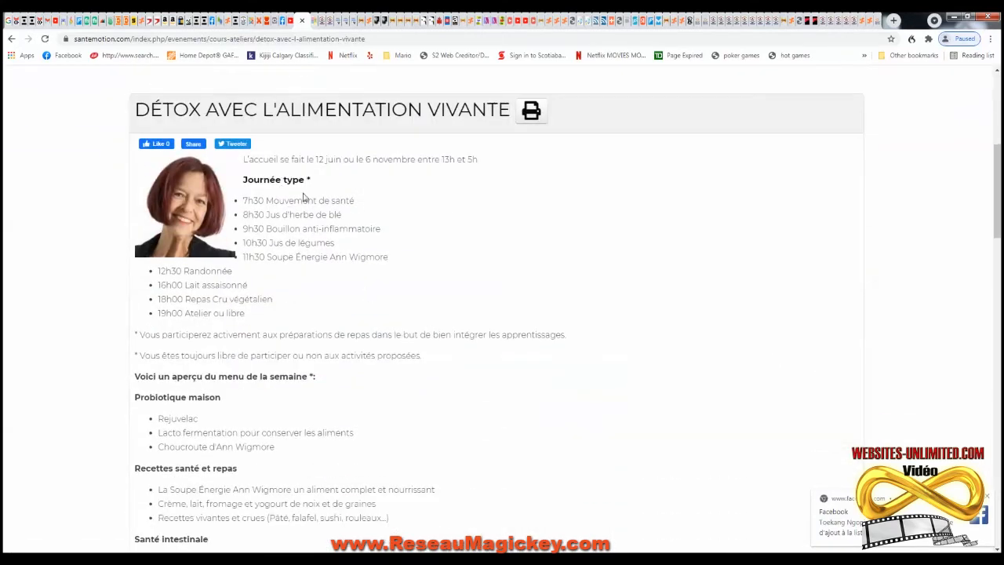
{"action": "scroll", "coordinate": [304, 197], "scroll_direction": "down", "scroll_amount": 15}
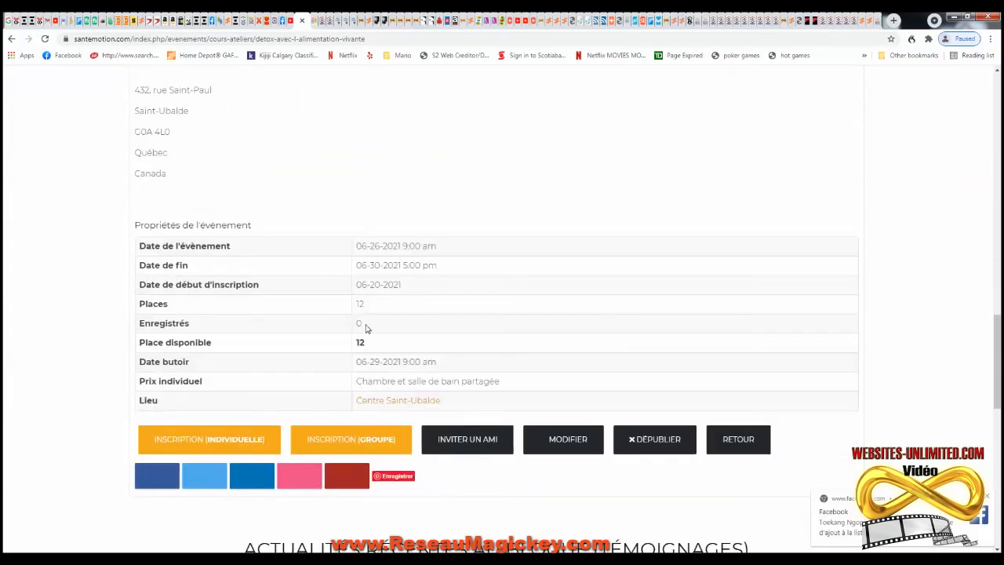
{"action": "scroll", "coordinate": [366, 328], "scroll_direction": "down", "scroll_amount": 1}
{"action": "left_click", "coordinate": [267, 386]}
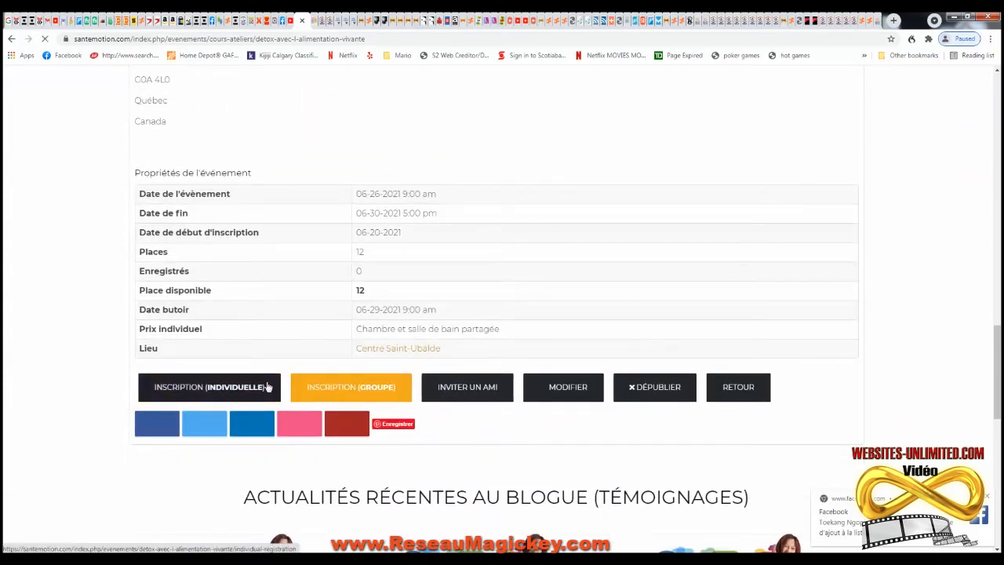
- Enter a test last name and add a thank-you comment to the registration
{"action": "scroll", "coordinate": [343, 385], "scroll_direction": "down", "scroll_amount": 3}
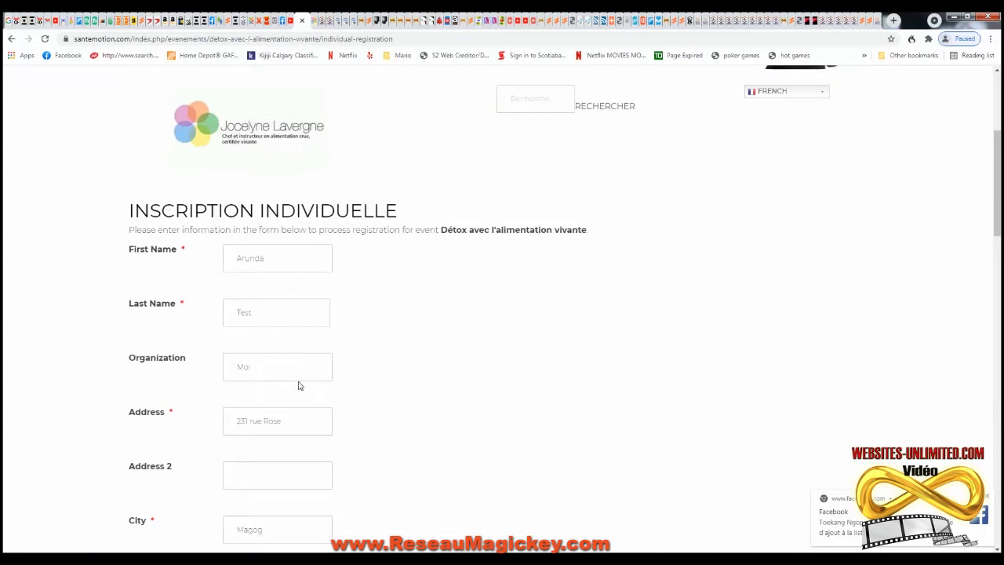
{"action": "scroll", "coordinate": [259, 302], "scroll_direction": "down", "scroll_amount": 1}
{"action": "left_click", "coordinate": [264, 261]}
{"action": "type", "text": "no"}
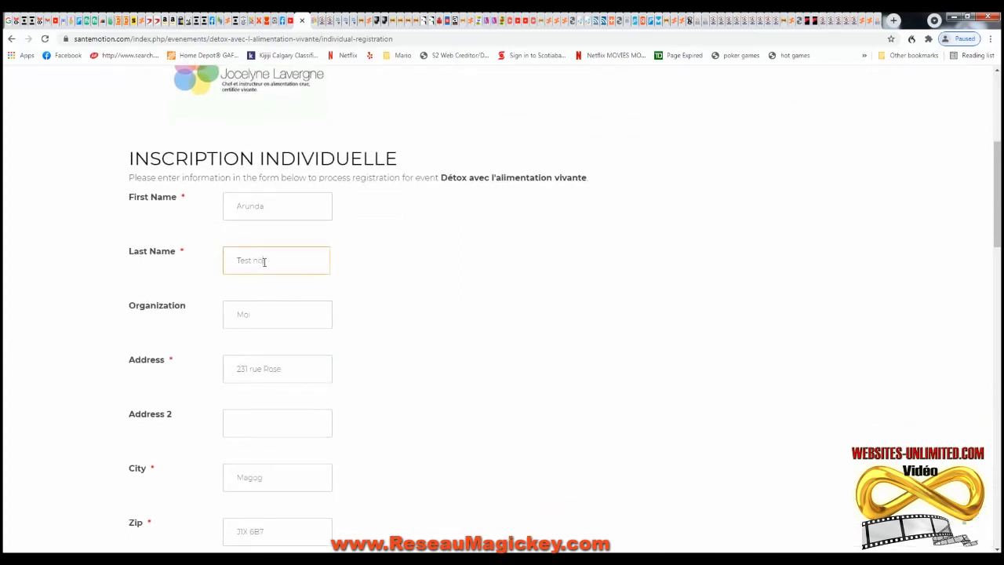
{"action": "scroll", "coordinate": [467, 349], "scroll_direction": "down", "scroll_amount": 5}
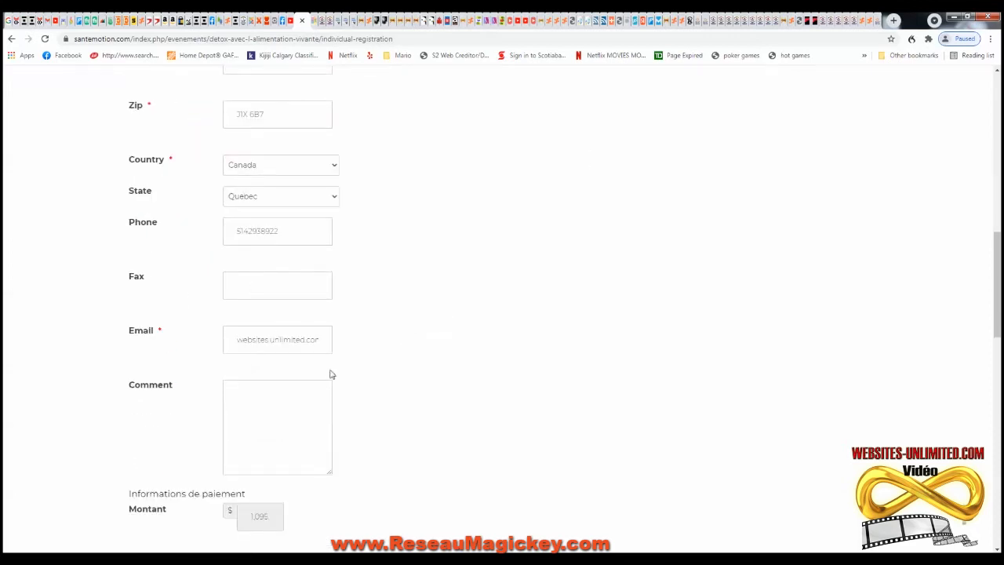
{"action": "scroll", "coordinate": [332, 377], "scroll_direction": "down", "scroll_amount": 1}
{"action": "left_click", "coordinate": [255, 294]}
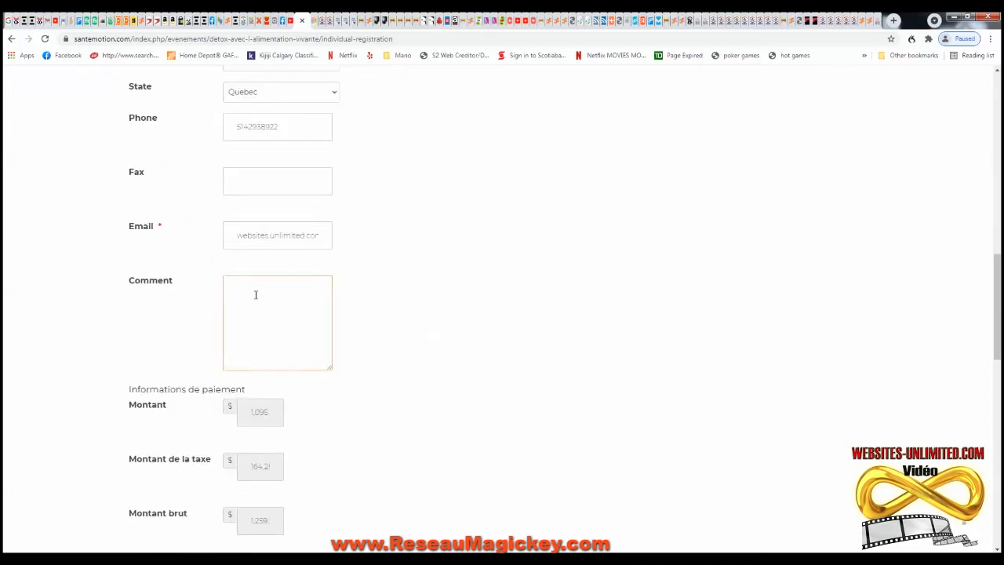
{"action": "left_click", "coordinate": [439, 353]}
- Choose bank-transfer payment instead of PayPal and submit the registration
{"action": "scroll", "coordinate": [404, 358], "scroll_direction": "down", "scroll_amount": 2}
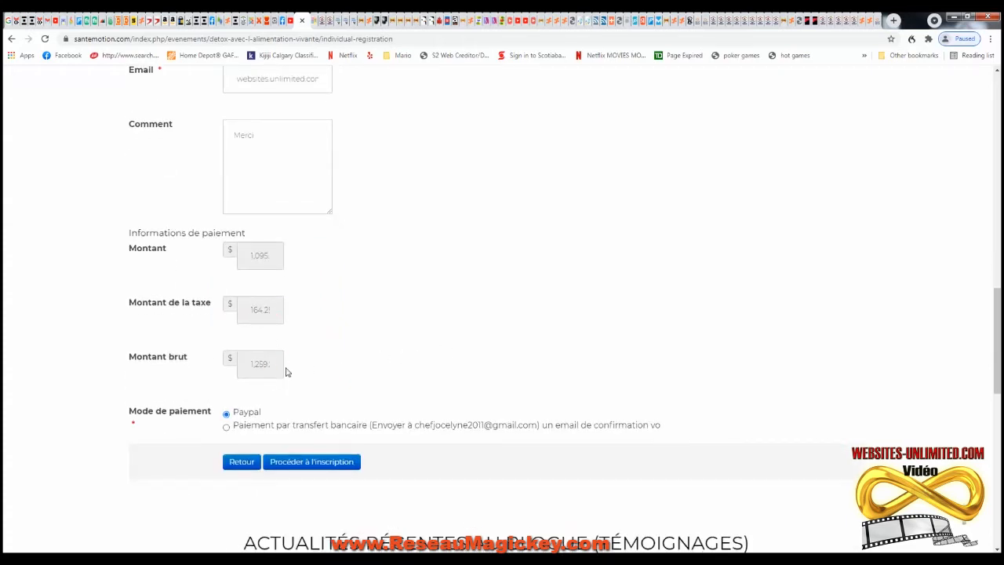
{"action": "scroll", "coordinate": [373, 372], "scroll_direction": "down", "scroll_amount": 1}
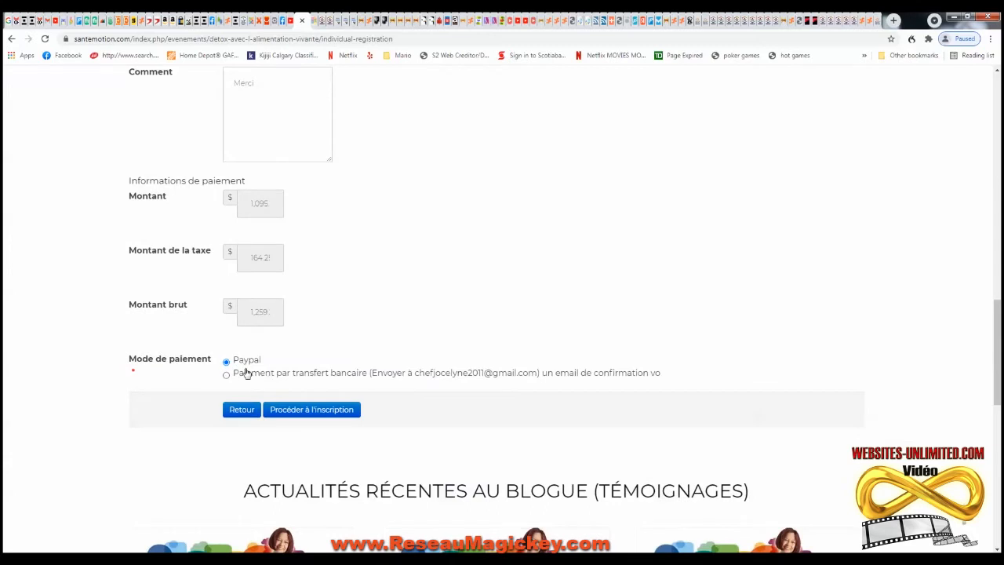
{"action": "left_click", "coordinate": [226, 377]}
{"action": "left_click", "coordinate": [315, 414]}
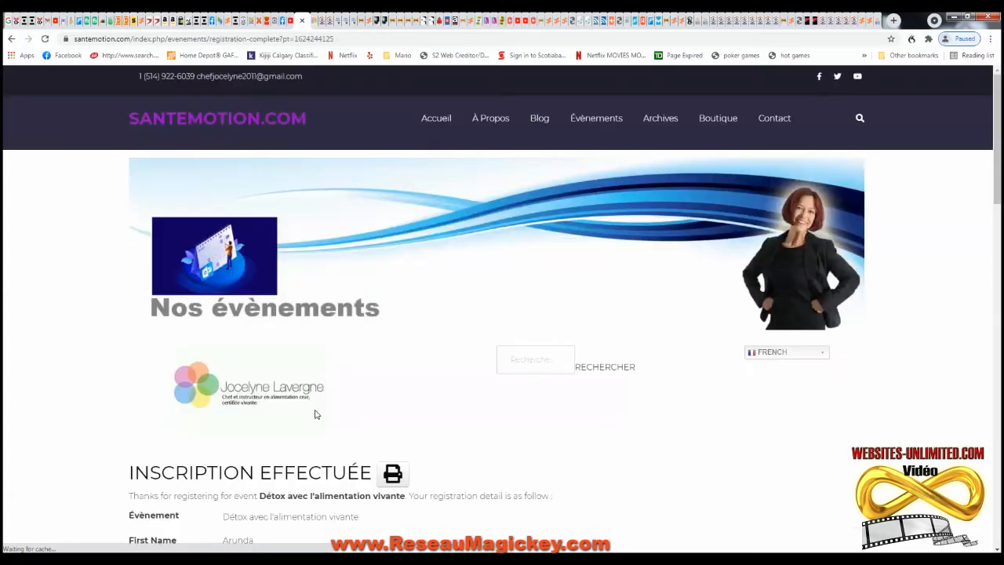
- Review the confirmation: $1,095.00 plus $164.25 taxes, $1,259.25 total, payable by bank transfer
{"action": "scroll", "coordinate": [403, 401], "scroll_direction": "down", "scroll_amount": 5}
{"action": "scroll", "coordinate": [432, 383], "scroll_direction": "up", "scroll_amount": 3}
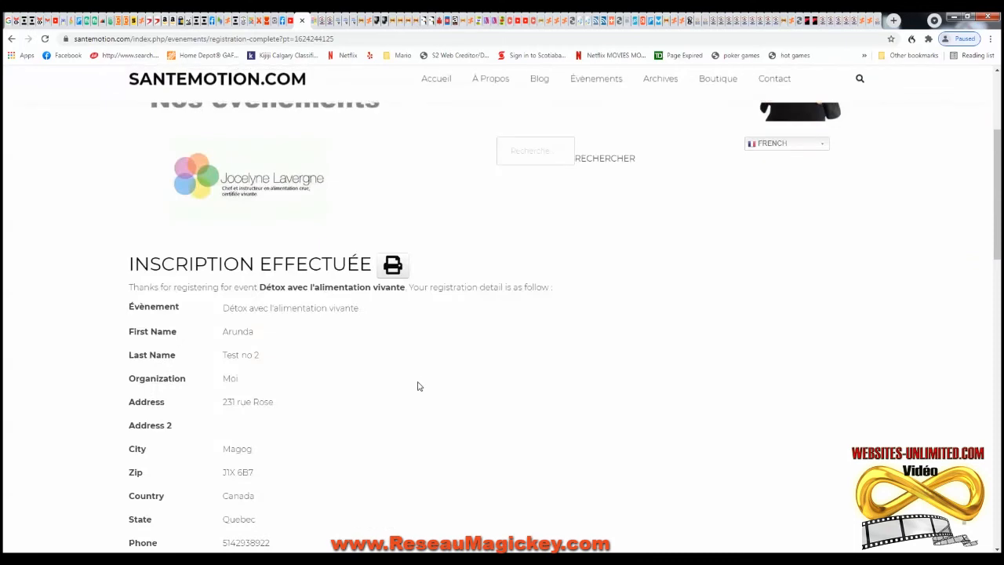
{"action": "scroll", "coordinate": [422, 338], "scroll_direction": "down", "scroll_amount": 5}
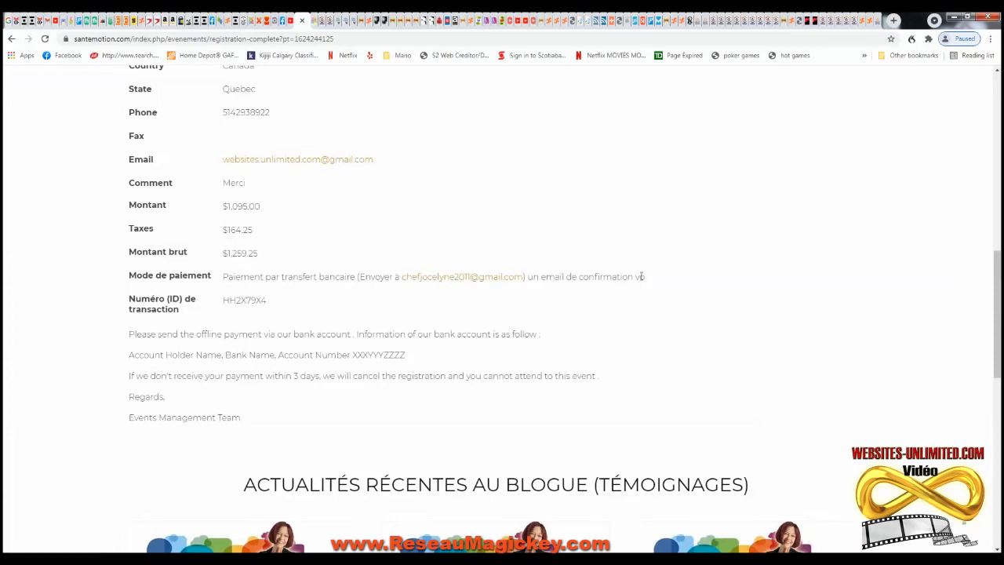
{"action": "scroll", "coordinate": [372, 320], "scroll_direction": "down", "scroll_amount": 1}
{"action": "scroll", "coordinate": [413, 341], "scroll_direction": "down", "scroll_amount": 6}
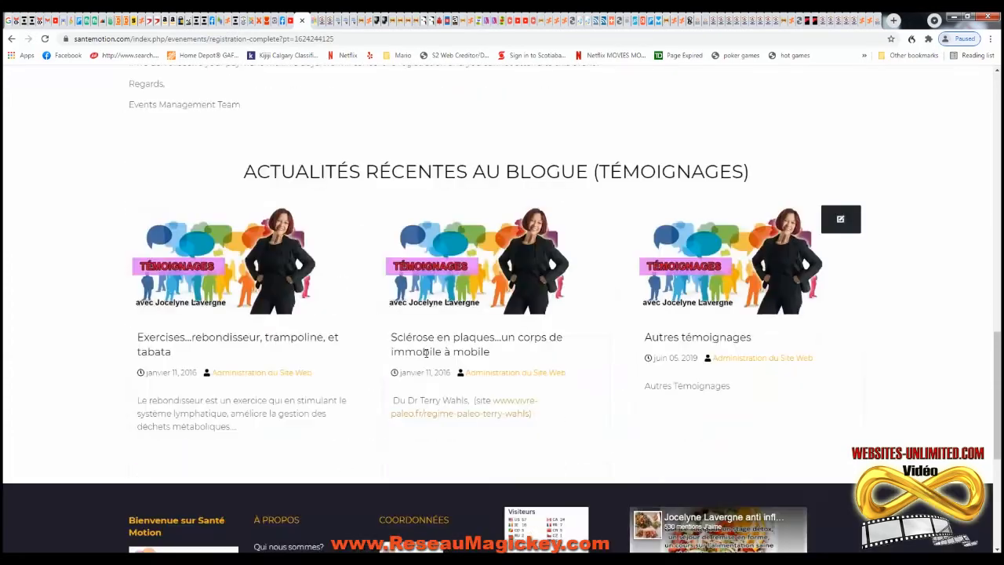
{"action": "scroll", "coordinate": [637, 220], "scroll_direction": "up", "scroll_amount": 15}
{"action": "scroll", "coordinate": [634, 204], "scroll_direction": "up", "scroll_amount": 5}
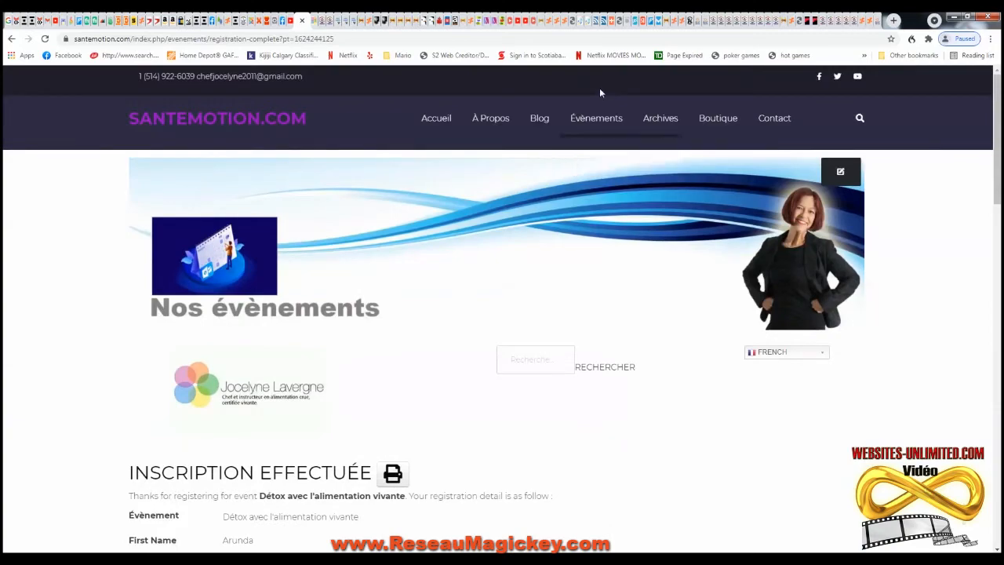
- Open the Évènements à venir list from the Évènements menu and look through it
{"action": "mouse_move", "coordinate": [593, 121]}
{"action": "left_click", "coordinate": [614, 155]}
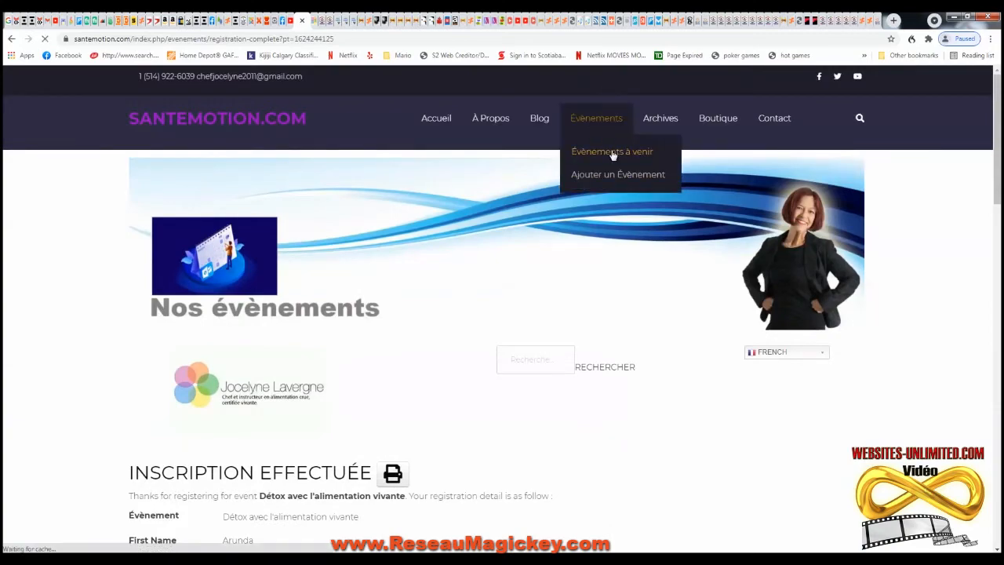
{"action": "scroll", "coordinate": [533, 249], "scroll_direction": "down", "scroll_amount": 6}
{"action": "scroll", "coordinate": [488, 330], "scroll_direction": "up", "scroll_amount": 2}
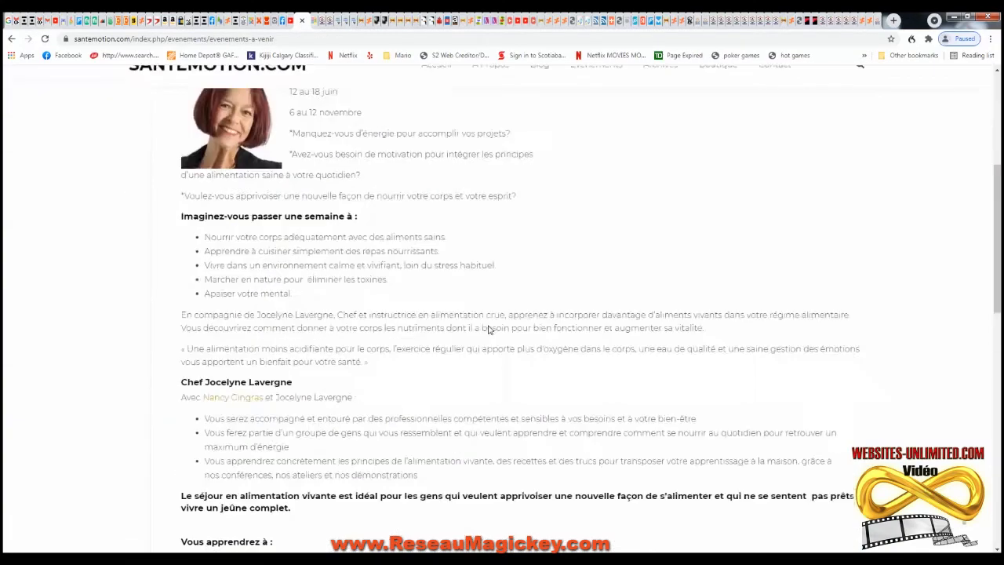
{"action": "scroll", "coordinate": [488, 330], "scroll_direction": "up", "scroll_amount": 5}
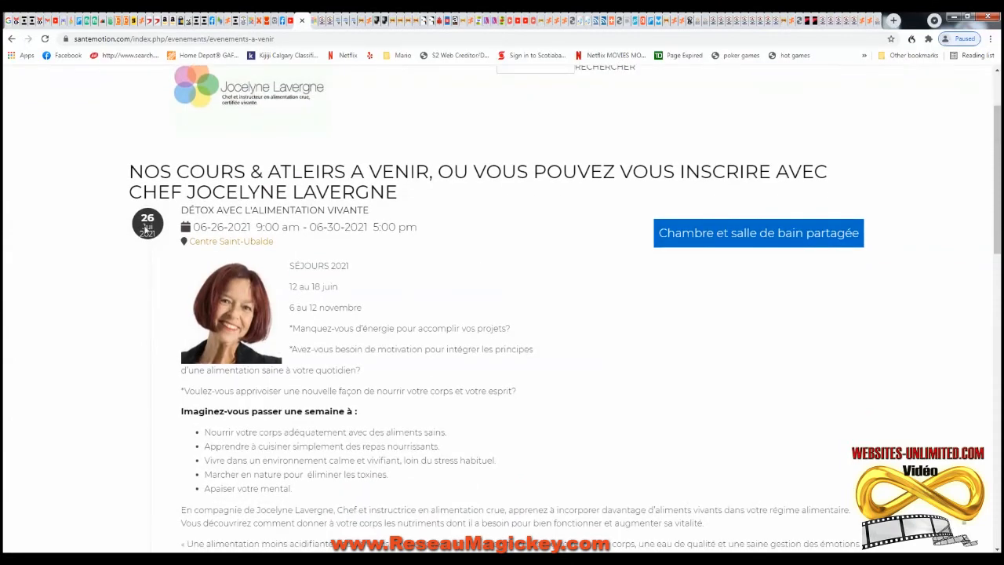
{"action": "scroll", "coordinate": [457, 272], "scroll_direction": "down", "scroll_amount": 10}
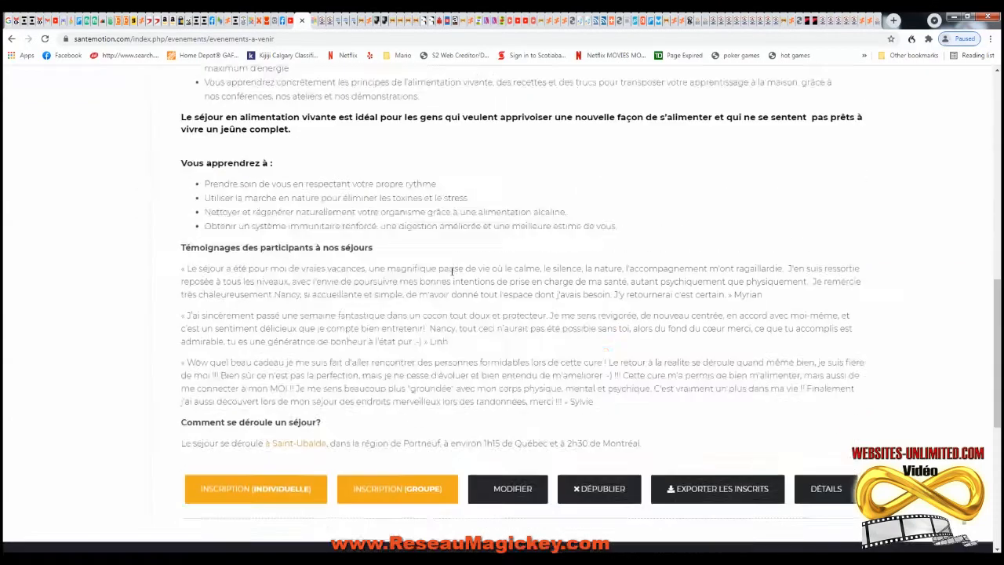
{"action": "scroll", "coordinate": [452, 271], "scroll_direction": "down", "scroll_amount": 3}
{"action": "scroll", "coordinate": [469, 290], "scroll_direction": "up", "scroll_amount": 15}
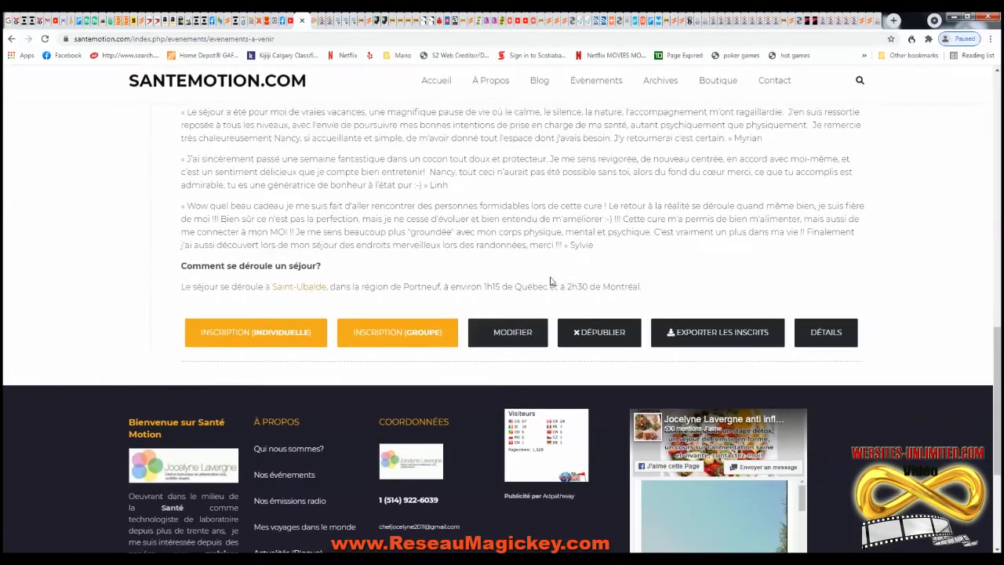
- Return to the events calendar, show November 2021, then reopen the upcoming events page
{"action": "left_click", "coordinate": [604, 120]}
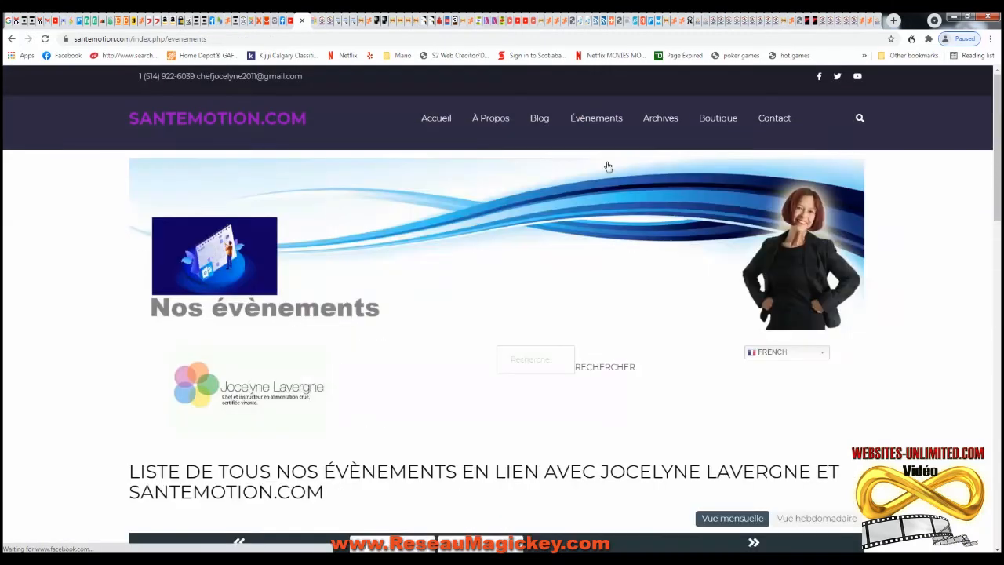
{"action": "scroll", "coordinate": [628, 322], "scroll_direction": "down", "scroll_amount": 5}
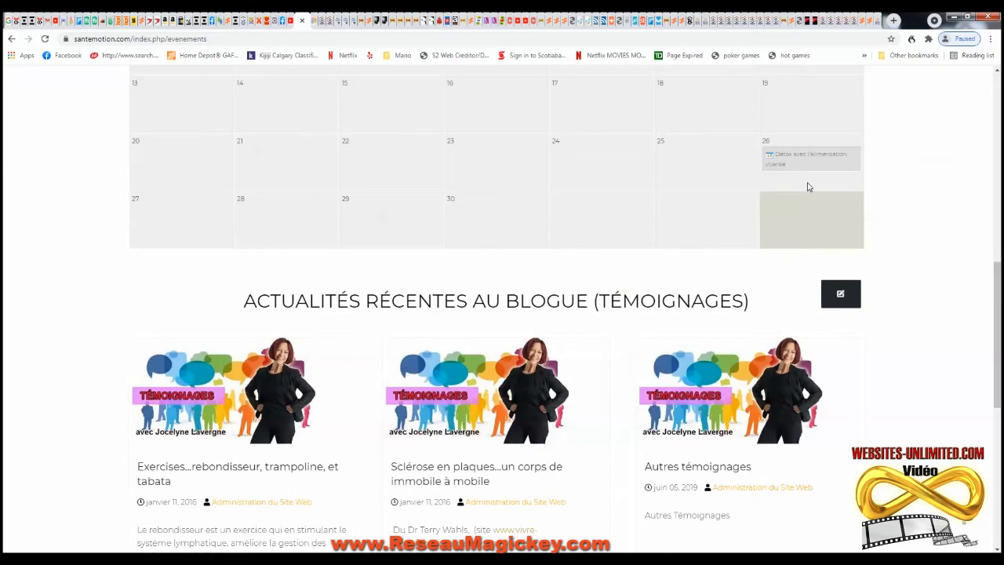
{"action": "scroll", "coordinate": [863, 208], "scroll_direction": "up", "scroll_amount": 3}
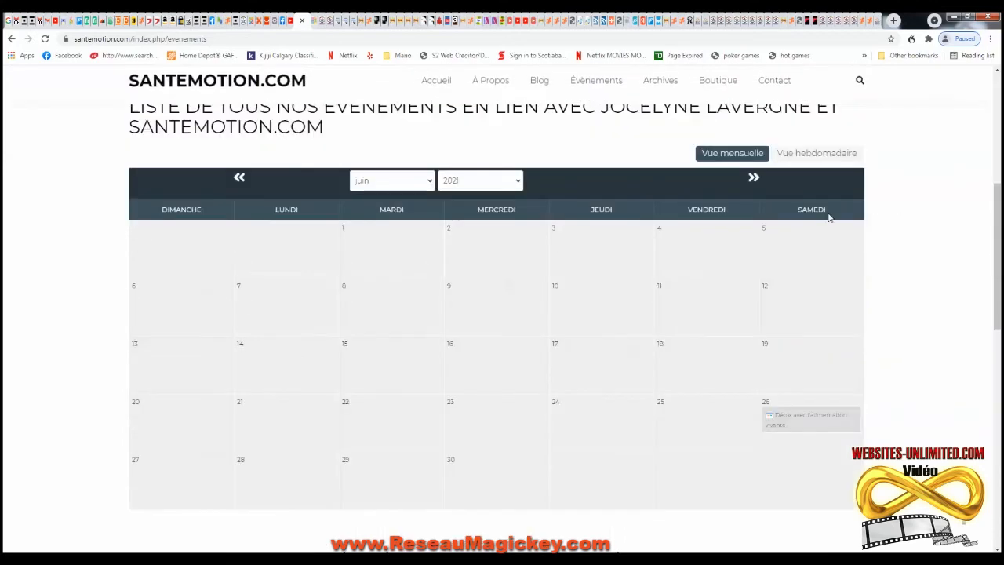
{"action": "left_click", "coordinate": [431, 181]}
{"action": "left_click", "coordinate": [385, 296]}
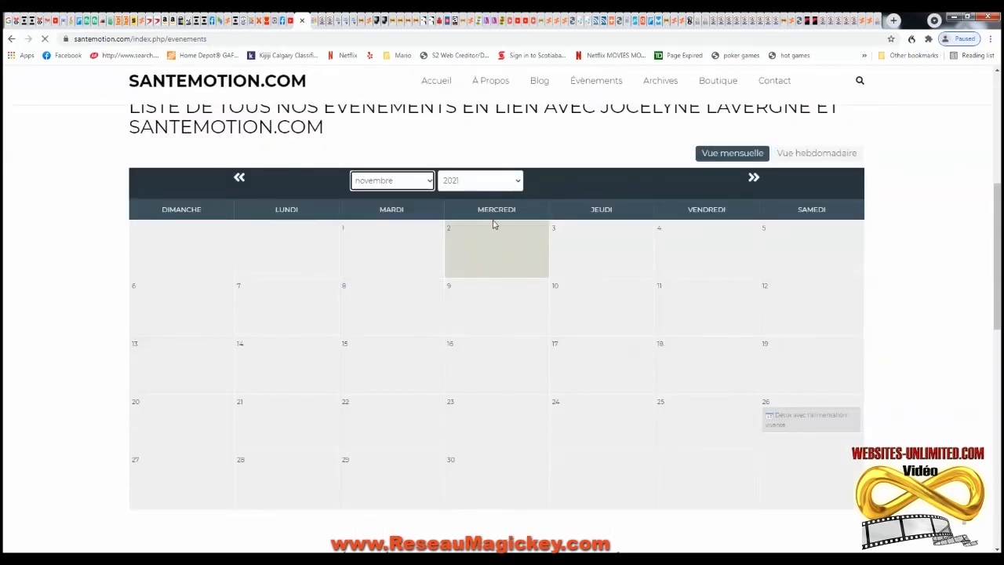
{"action": "scroll", "coordinate": [713, 344], "scroll_direction": "down", "scroll_amount": 3}
{"action": "scroll", "coordinate": [713, 343], "scroll_direction": "down", "scroll_amount": 3}
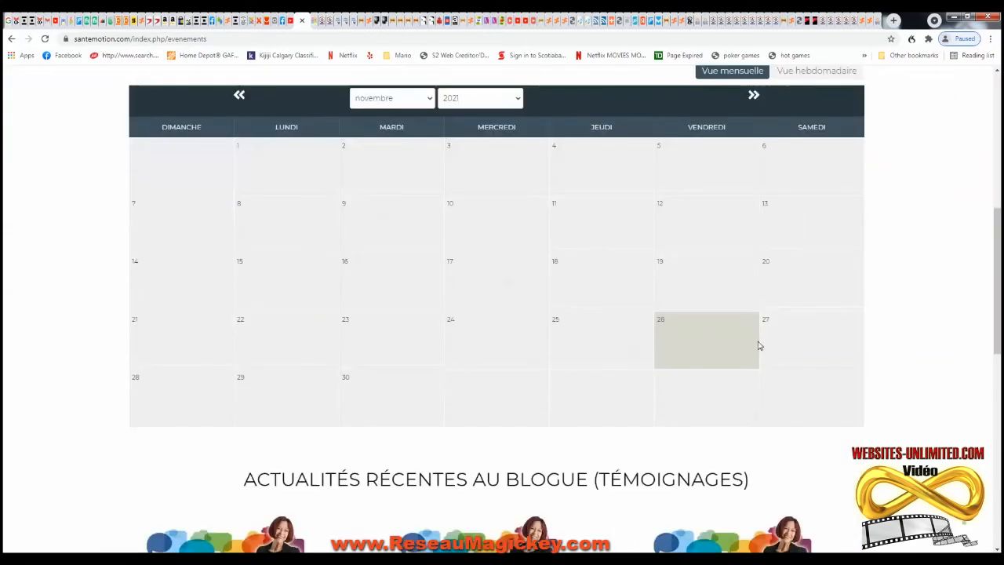
{"action": "scroll", "coordinate": [448, 335], "scroll_direction": "up", "scroll_amount": 6}
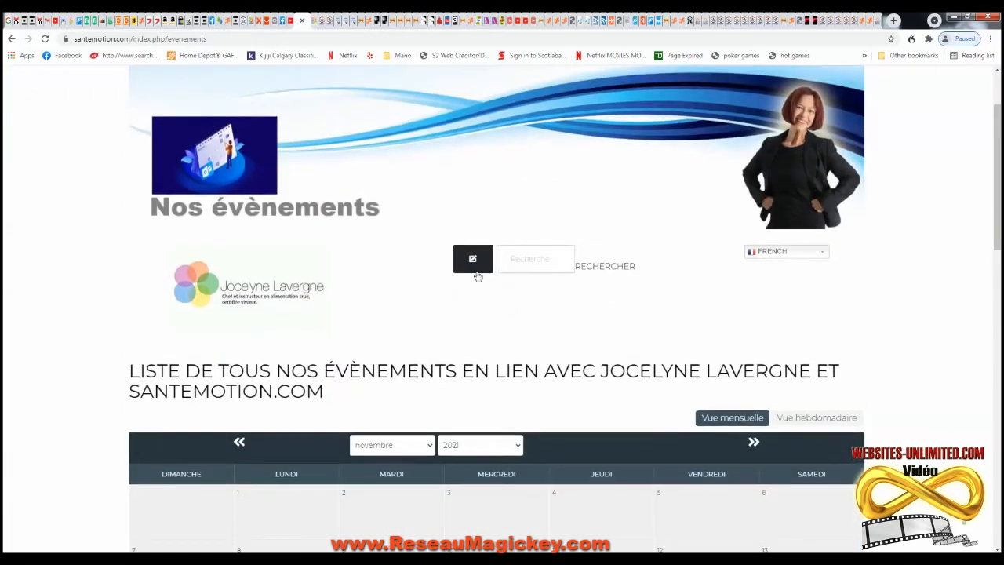
{"action": "mouse_move", "coordinate": [568, 133]}
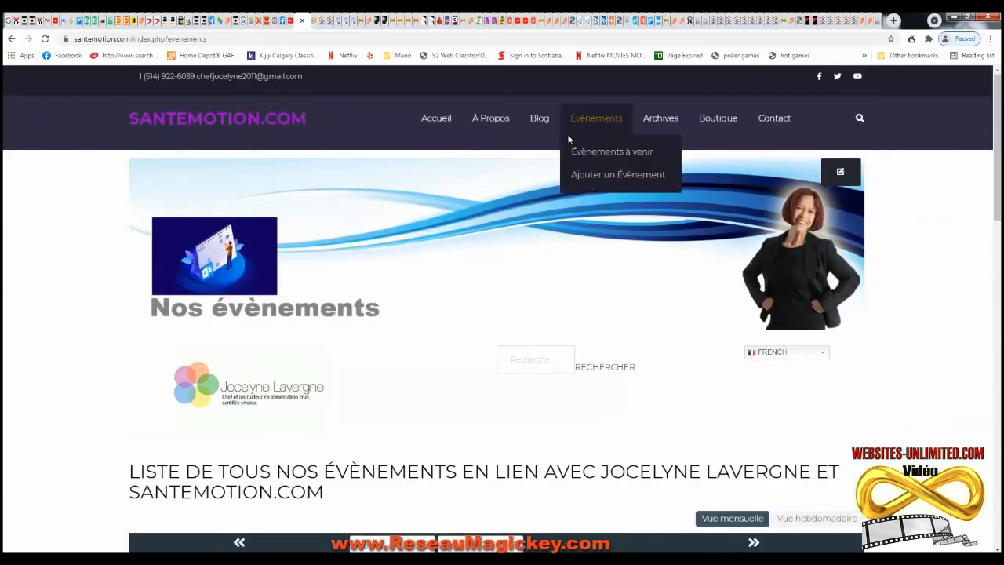
{"action": "left_click", "coordinate": [608, 151]}
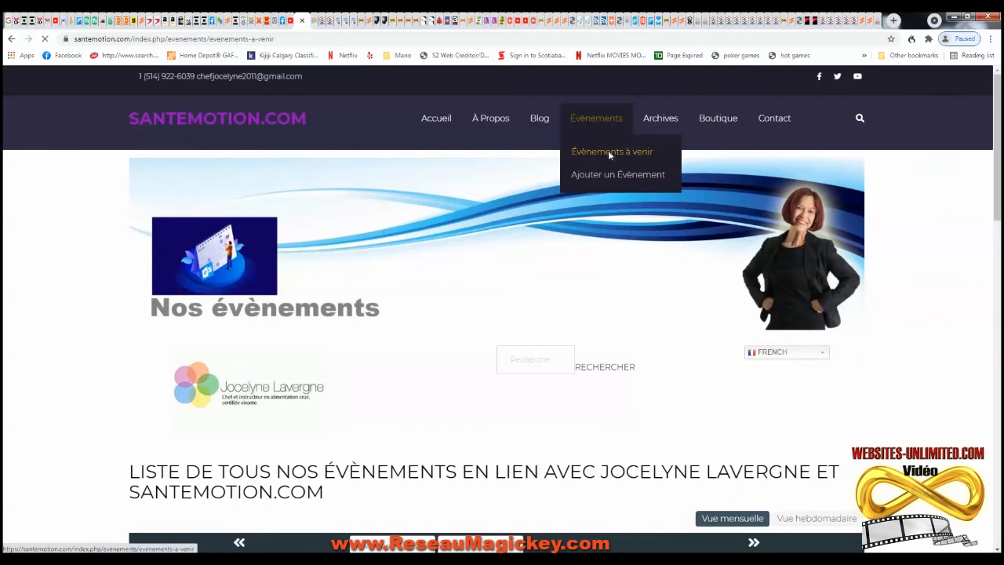
- Open the MODIFIER edit form of the Détox avec l'alimentation vivante event
{"action": "scroll", "coordinate": [649, 258], "scroll_direction": "down", "scroll_amount": 5}
{"action": "scroll", "coordinate": [733, 244], "scroll_direction": "up", "scroll_amount": 2}
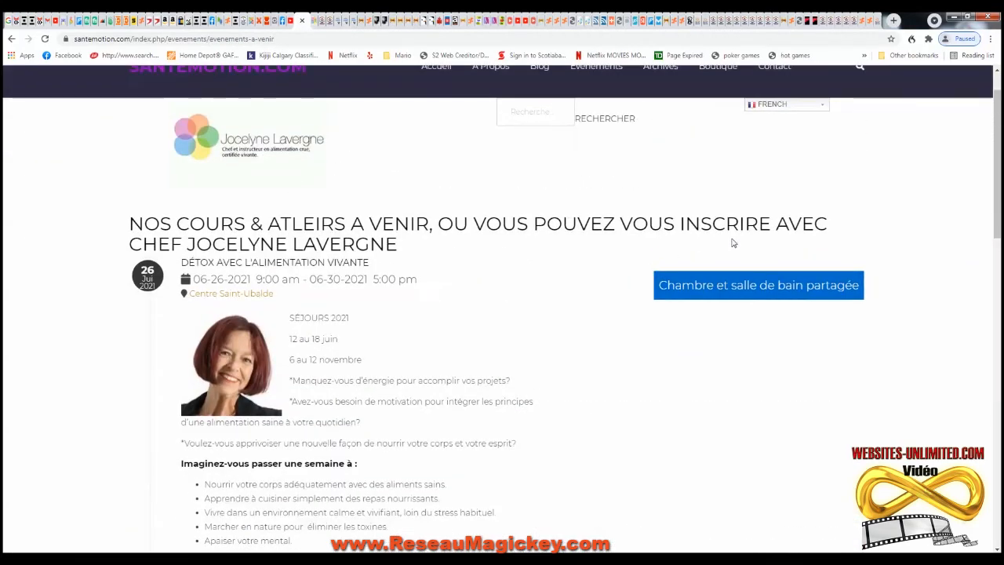
{"action": "scroll", "coordinate": [550, 270], "scroll_direction": "down", "scroll_amount": 15}
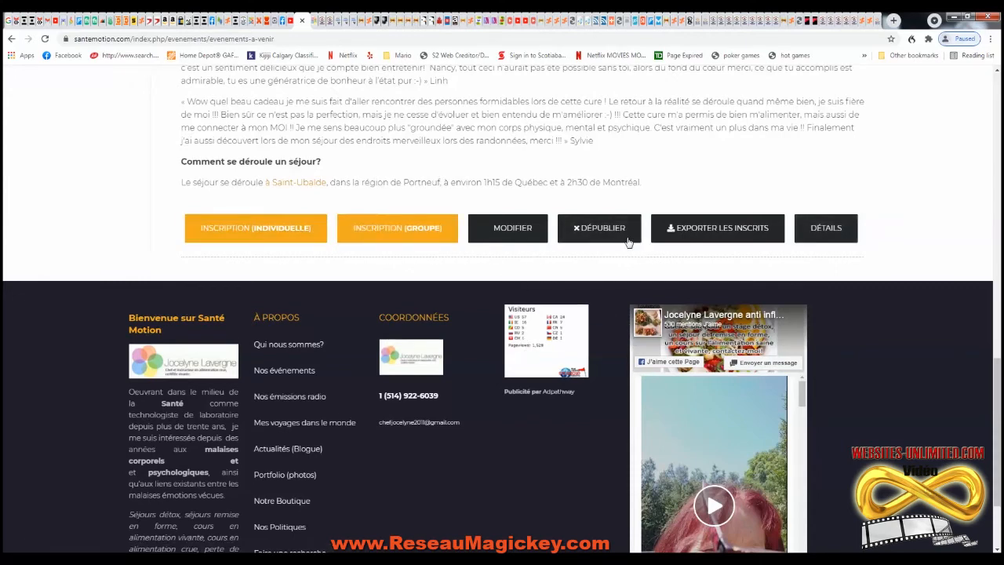
{"action": "left_click", "coordinate": [517, 233]}
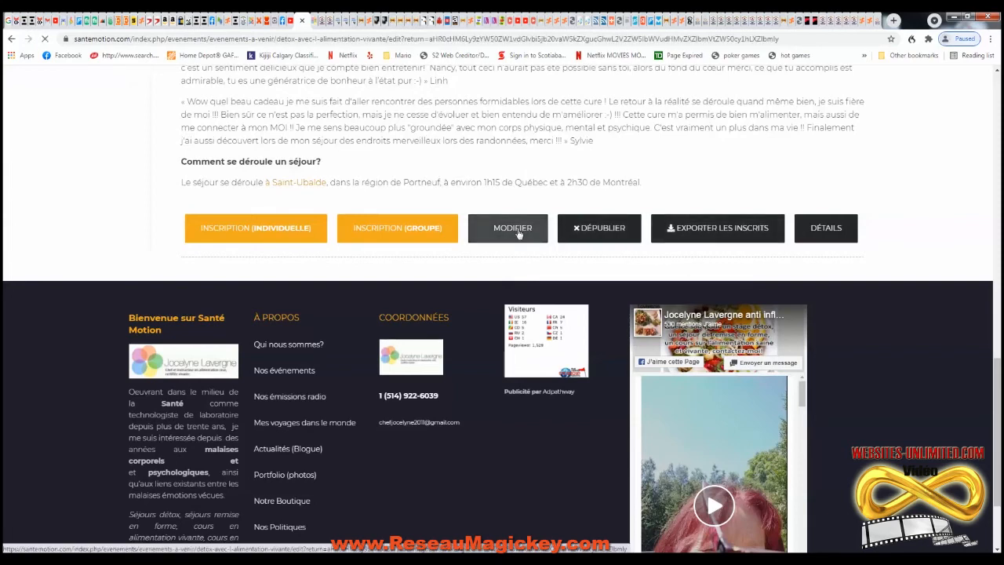
- Clear the current price value in the event form
{"action": "scroll", "coordinate": [303, 330], "scroll_direction": "down", "scroll_amount": 9}
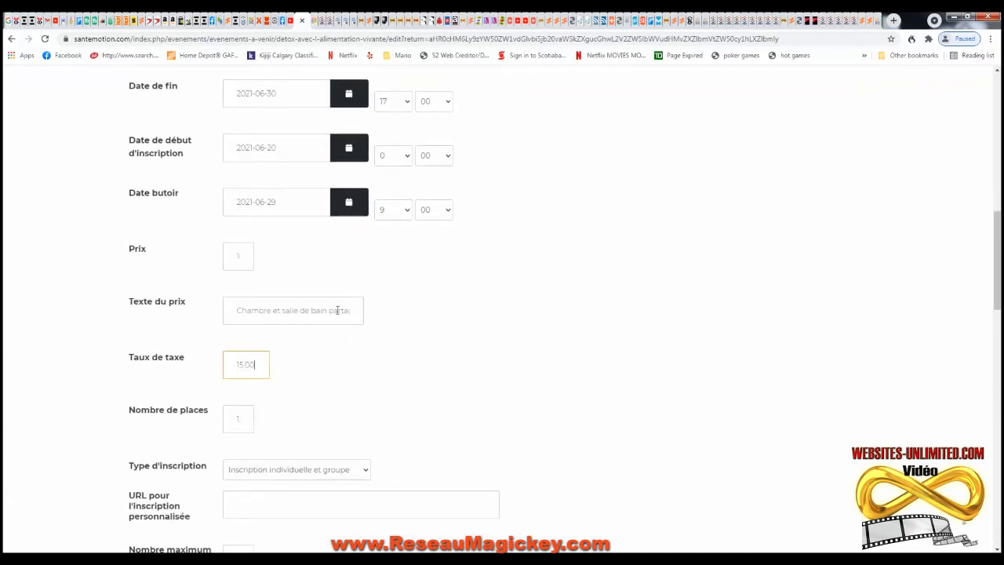
{"action": "scroll", "coordinate": [371, 313], "scroll_direction": "up", "scroll_amount": 2}
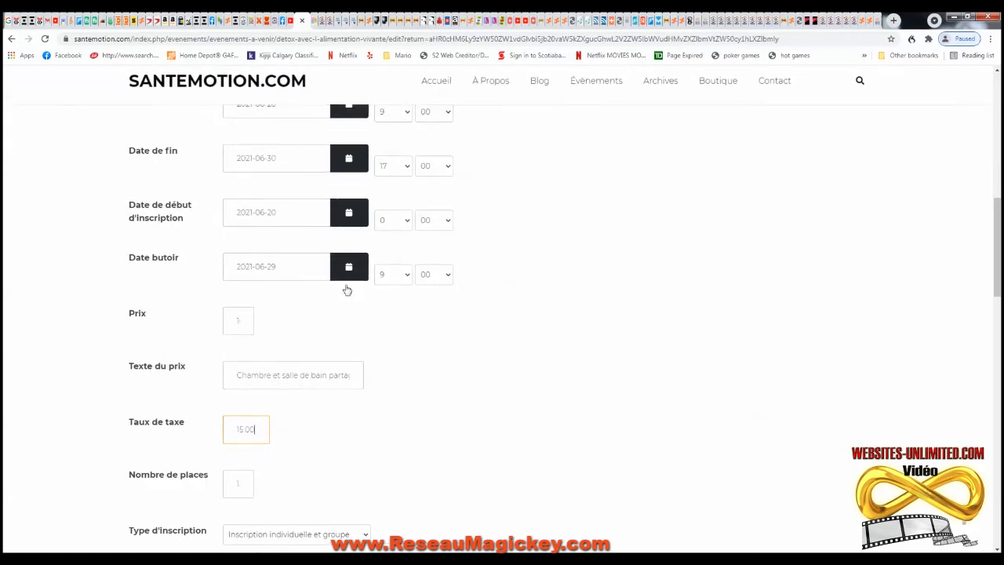
{"action": "scroll", "coordinate": [337, 306], "scroll_direction": "down", "scroll_amount": 2}
{"action": "scroll", "coordinate": [337, 306], "scroll_direction": "down", "scroll_amount": 1}
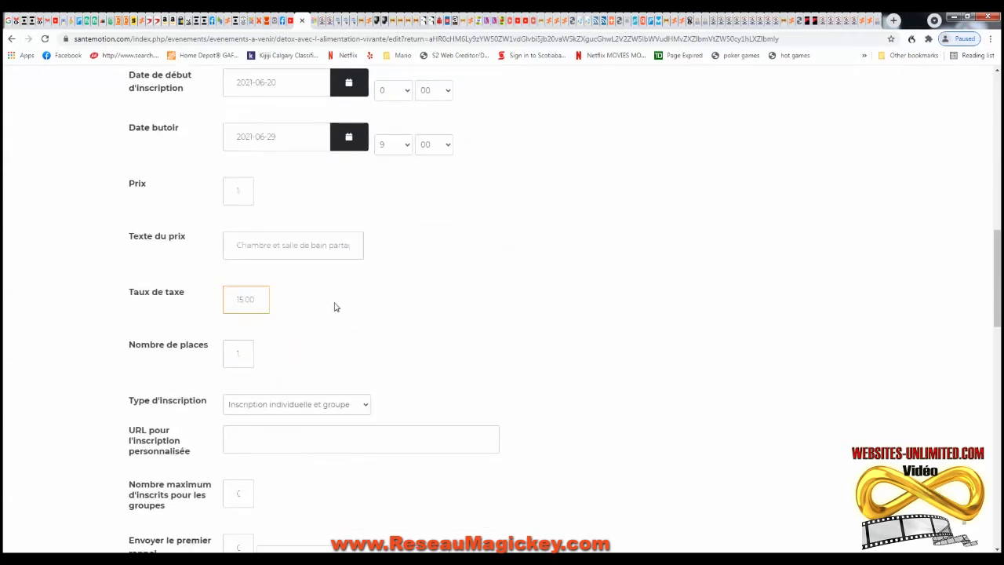
{"action": "scroll", "coordinate": [353, 266], "scroll_direction": "down", "scroll_amount": 2}
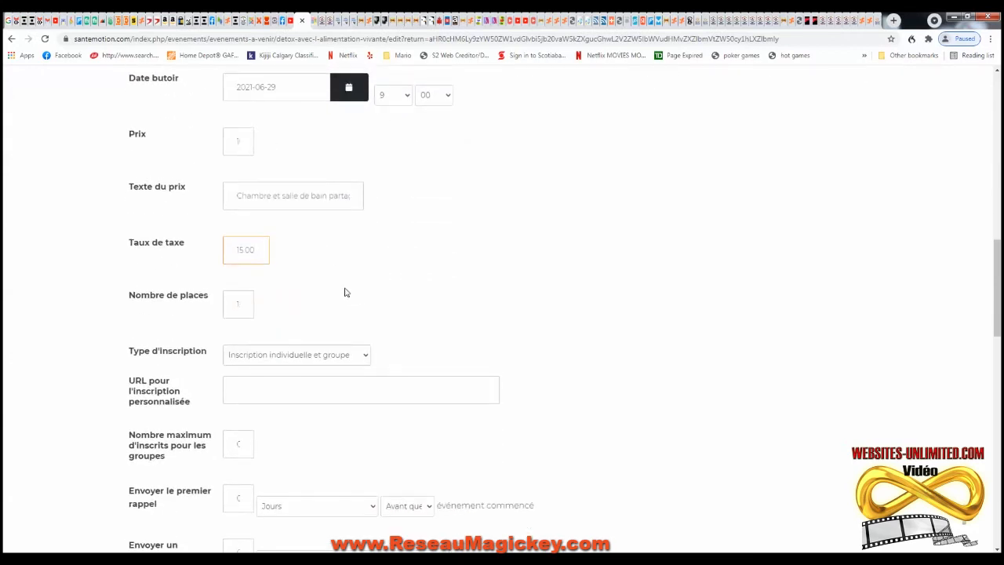
{"action": "scroll", "coordinate": [282, 248], "scroll_direction": "up", "scroll_amount": 2}
{"action": "left_click_drag", "start_coordinate": [237, 205], "coordinate": [285, 207]}
{"action": "key", "text": "BackSpace"}
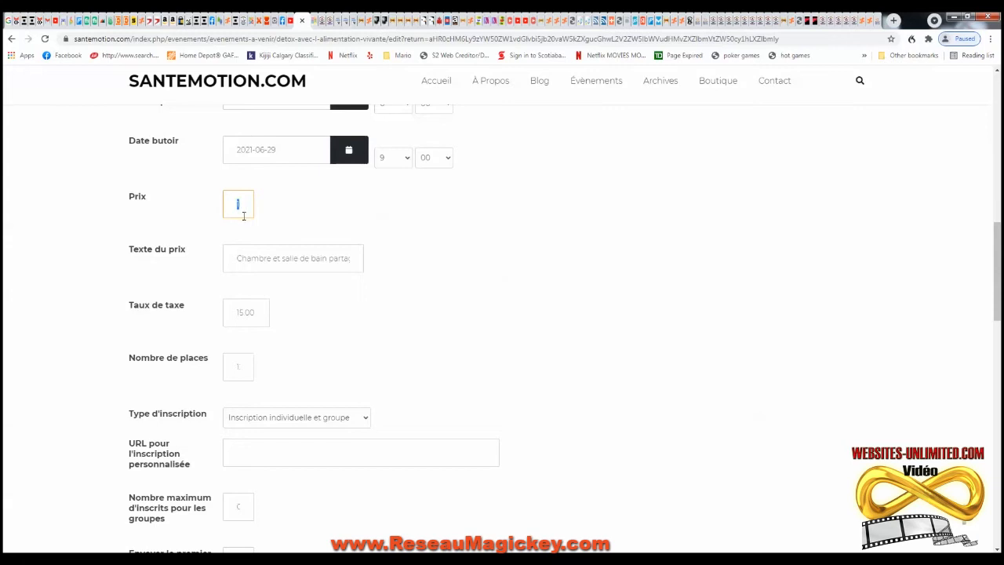
- Change the short description's '12 au 18 juin' stay dates to 26 au 30 juin
{"action": "scroll", "coordinate": [384, 283], "scroll_direction": "down", "scroll_amount": 3}
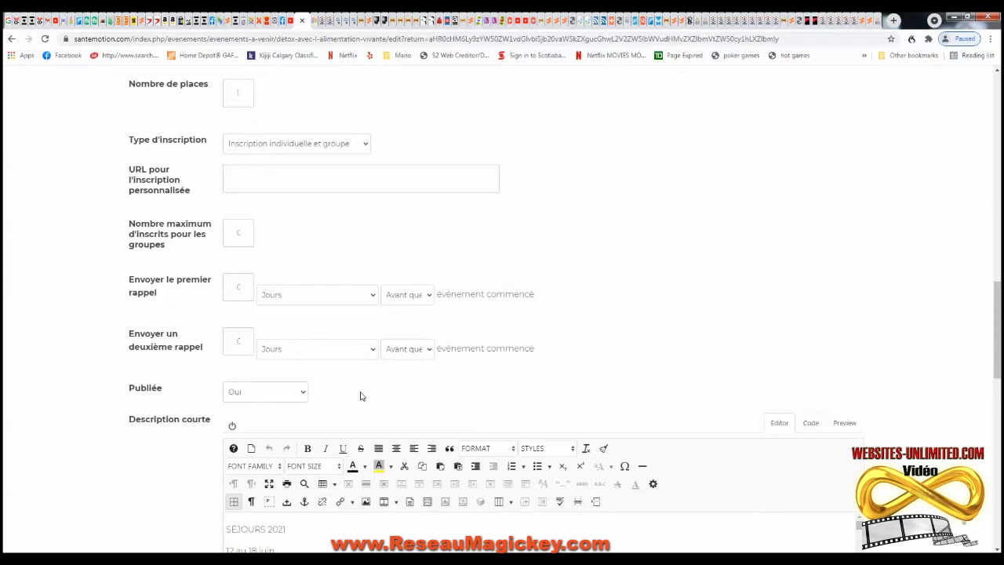
{"action": "scroll", "coordinate": [363, 393], "scroll_direction": "down", "scroll_amount": 1}
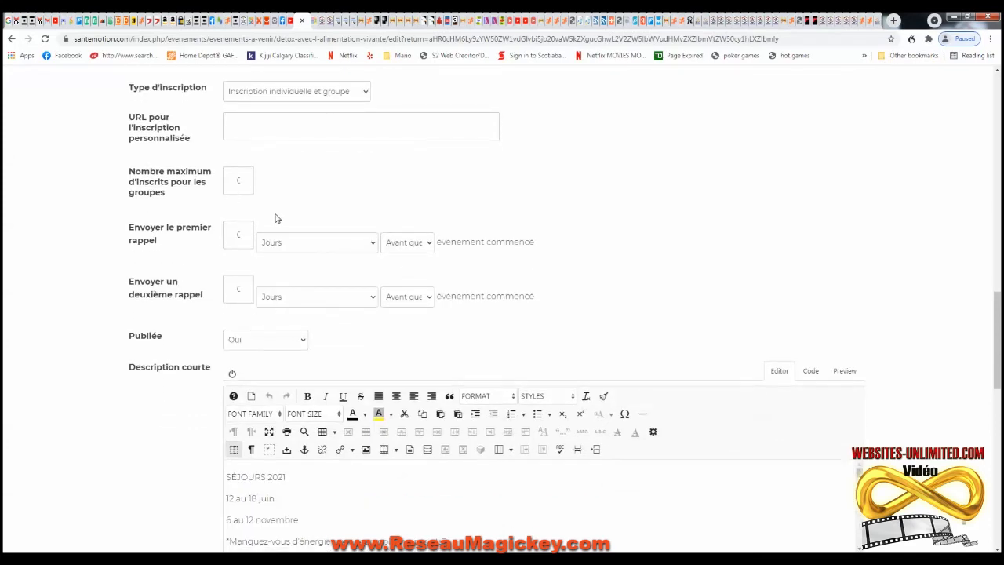
{"action": "scroll", "coordinate": [328, 296], "scroll_direction": "down", "scroll_amount": 3}
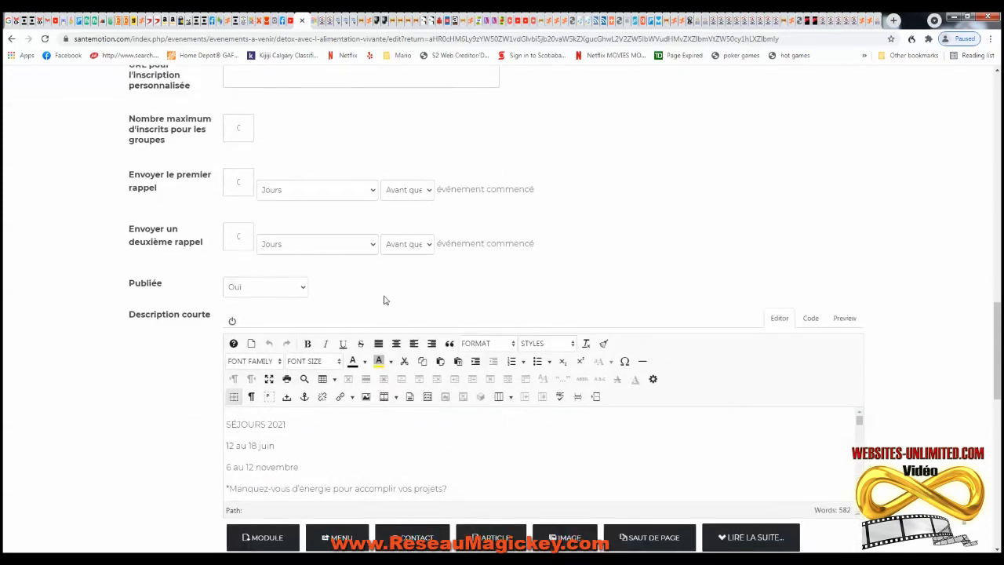
{"action": "scroll", "coordinate": [349, 358], "scroll_direction": "down", "scroll_amount": 3}
{"action": "scroll", "coordinate": [349, 359], "scroll_direction": "up", "scroll_amount": 3}
{"action": "left_click", "coordinate": [233, 342]}
{"action": "double_click", "coordinate": [233, 342]}
{"action": "type", "text": "28"}
{"action": "double_click", "coordinate": [256, 342]}
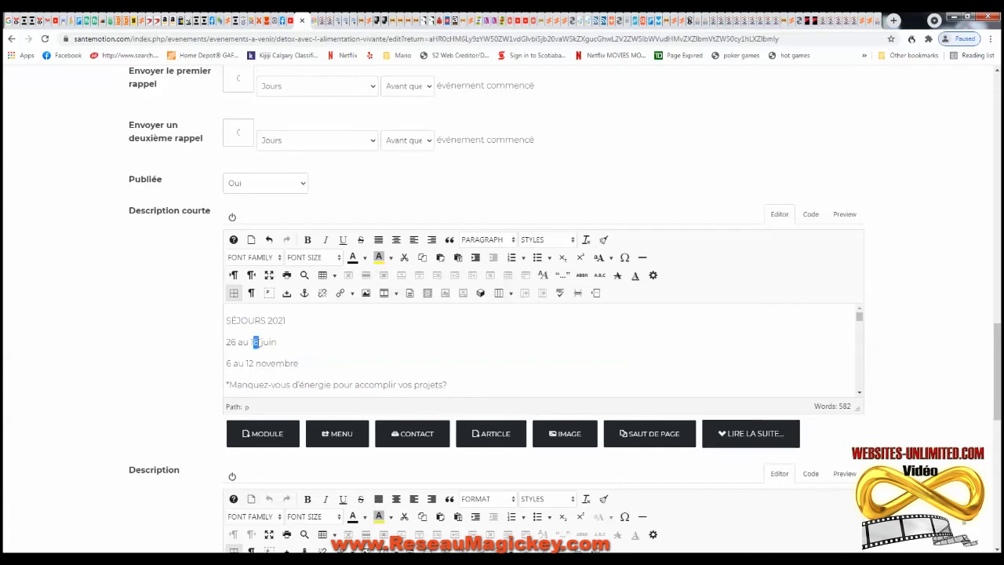
{"action": "left_click_drag", "start_coordinate": [259, 342], "coordinate": [250, 342]}
{"action": "type", "text": "30"}
- Save the edited Détox event with SAUVEGARDER
{"action": "scroll", "coordinate": [407, 365], "scroll_direction": "down", "scroll_amount": 10}
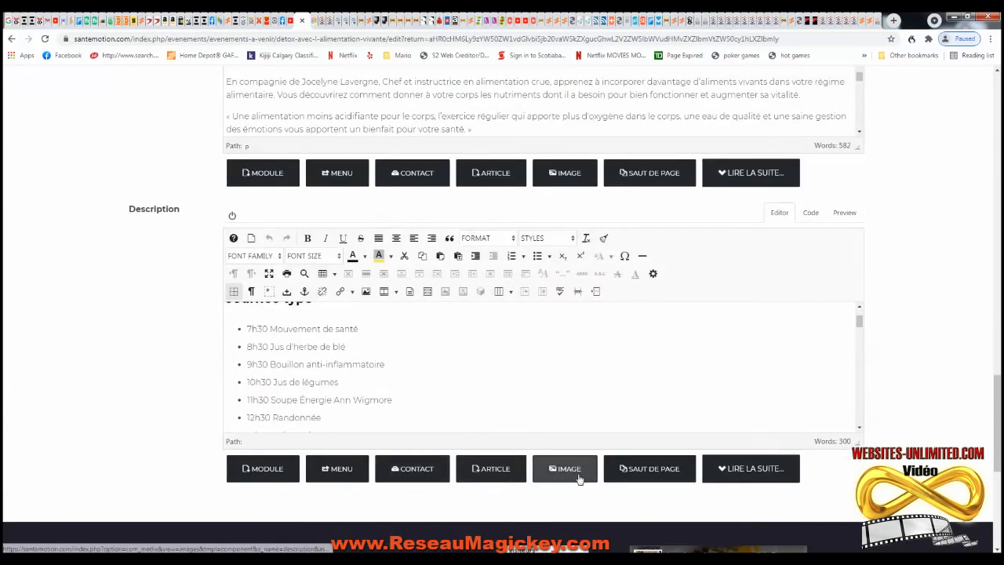
{"action": "scroll", "coordinate": [611, 478], "scroll_direction": "down", "scroll_amount": 2}
{"action": "scroll", "coordinate": [762, 343], "scroll_direction": "up", "scroll_amount": 3}
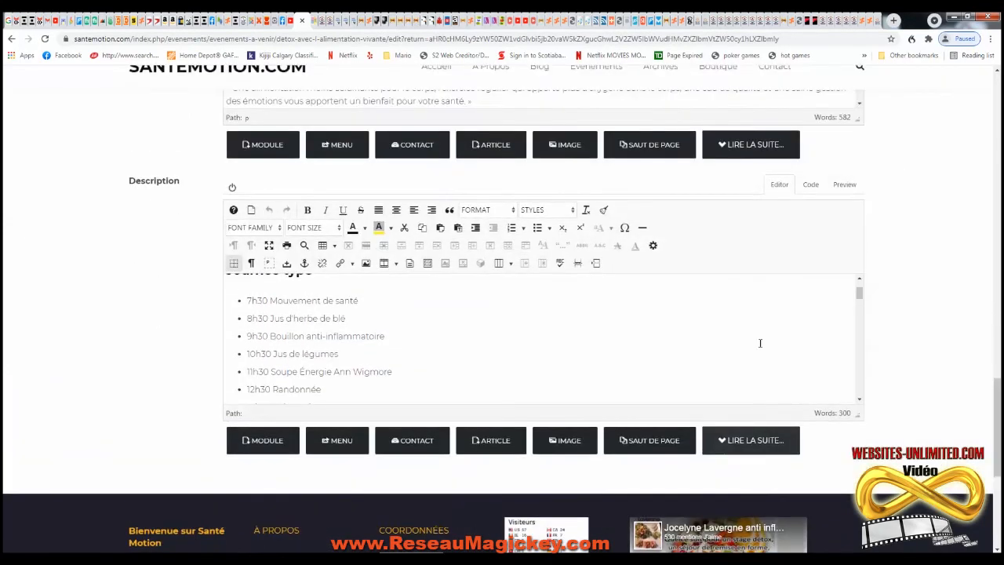
{"action": "scroll", "coordinate": [890, 262], "scroll_direction": "up", "scroll_amount": 20}
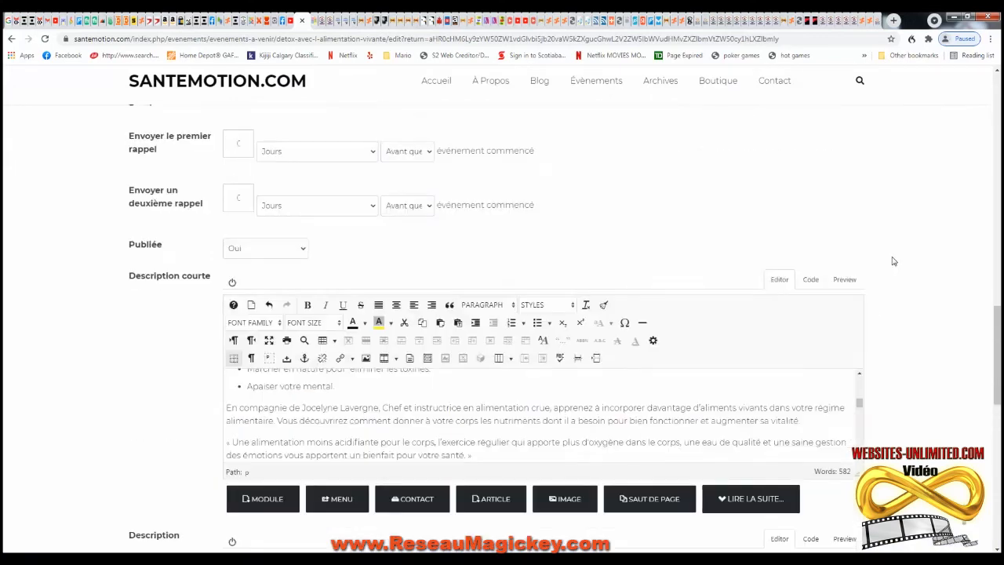
{"action": "scroll", "coordinate": [879, 266], "scroll_direction": "up", "scroll_amount": 8}
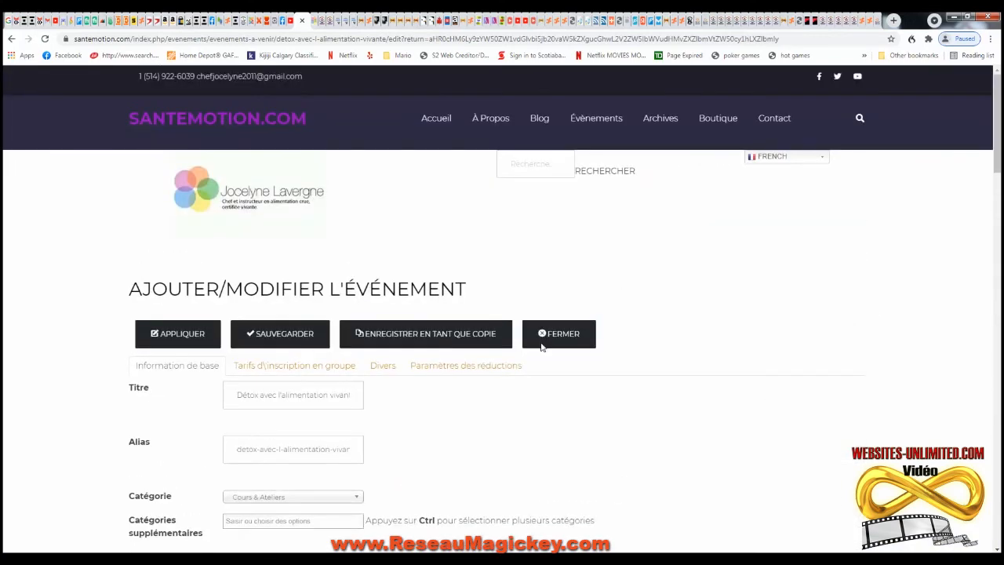
{"action": "left_click", "coordinate": [311, 339]}
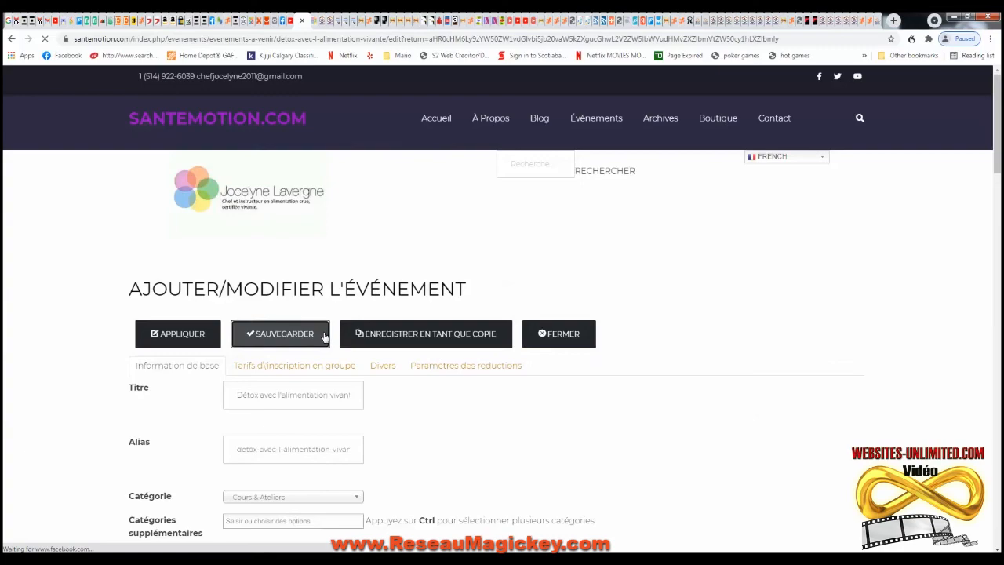
- Open the Détox event's INSCRIPTION (INDIVIDUELLE) registration form
{"action": "scroll", "coordinate": [529, 284], "scroll_direction": "down", "scroll_amount": 12}
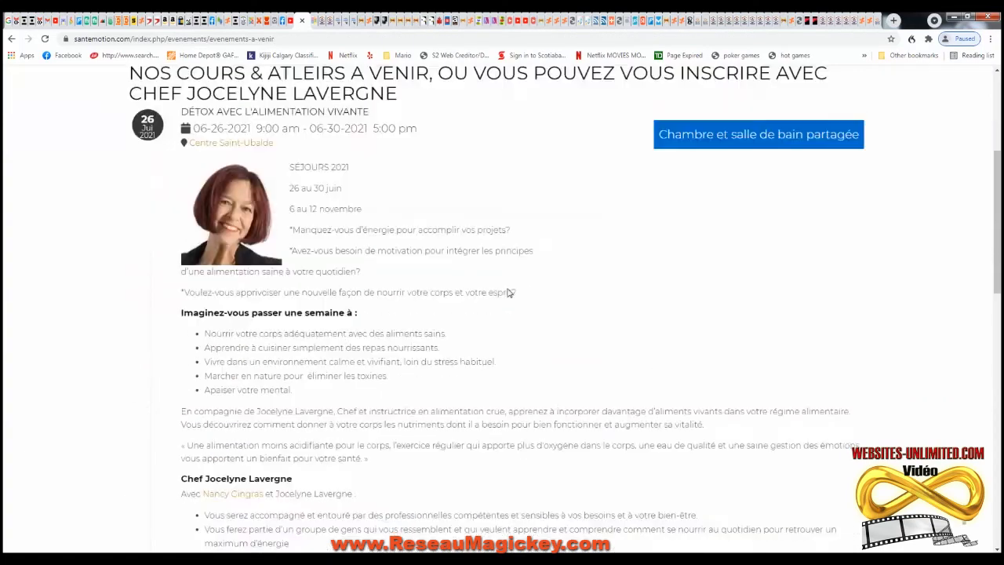
{"action": "scroll", "coordinate": [307, 348], "scroll_direction": "down", "scroll_amount": 3}
{"action": "left_click", "coordinate": [277, 296]}
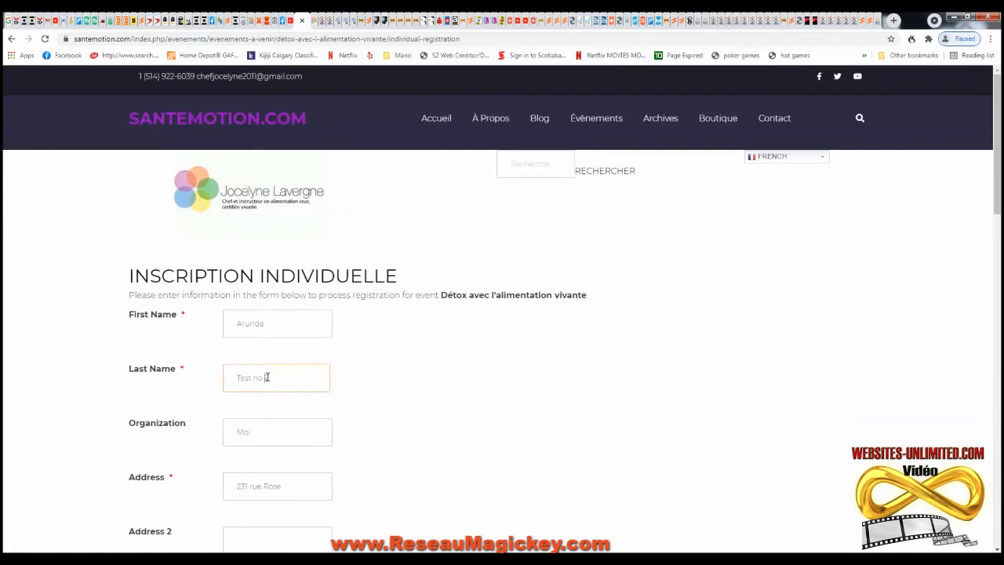
- Replace the prefilled e-mail with a different address
{"action": "scroll", "coordinate": [327, 396], "scroll_direction": "down", "scroll_amount": 4}
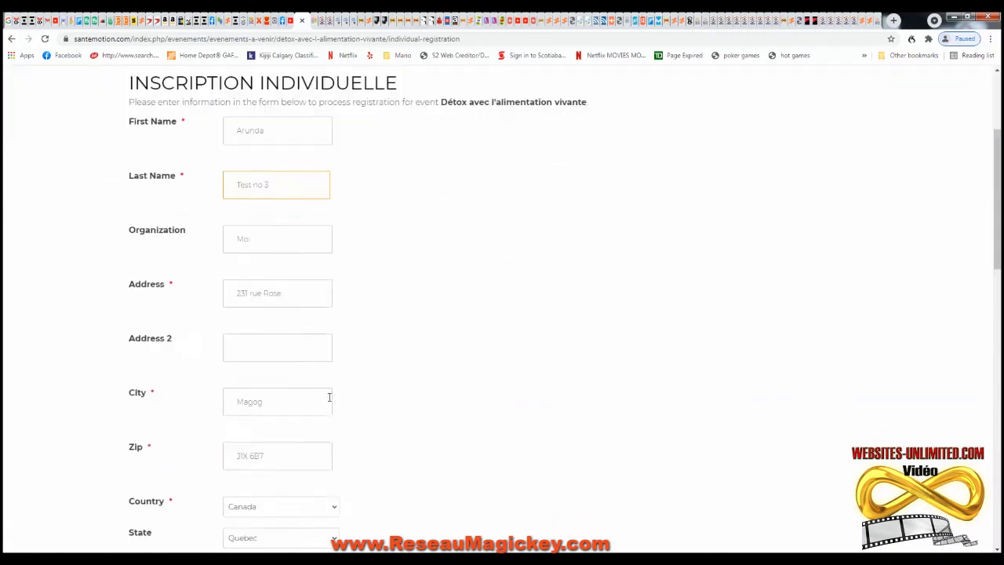
{"action": "scroll", "coordinate": [305, 343], "scroll_direction": "up", "scroll_amount": 2}
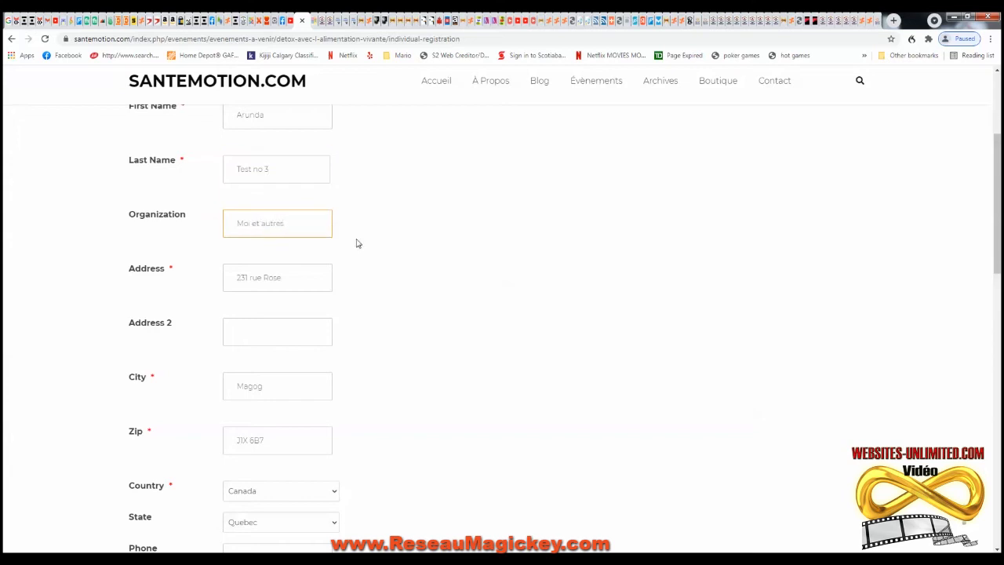
{"action": "scroll", "coordinate": [376, 245], "scroll_direction": "down", "scroll_amount": 3}
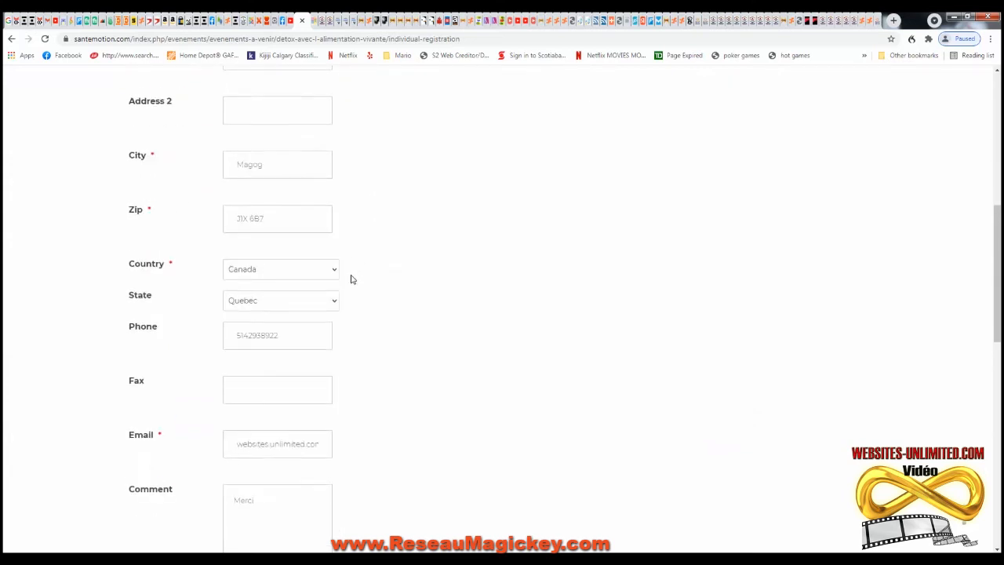
{"action": "scroll", "coordinate": [343, 288], "scroll_direction": "down", "scroll_amount": 1}
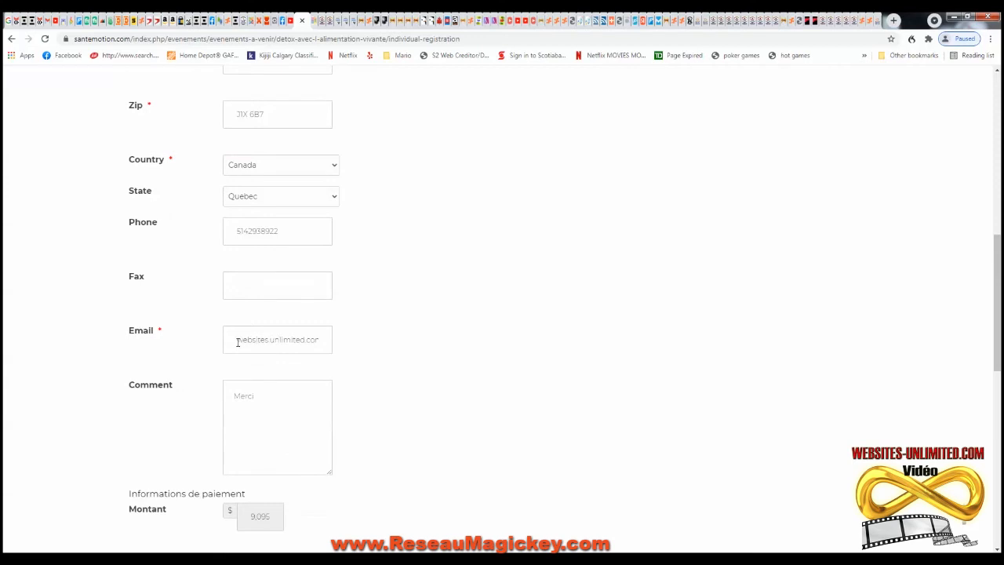
{"action": "left_click_drag", "start_coordinate": [237, 343], "coordinate": [429, 340]}
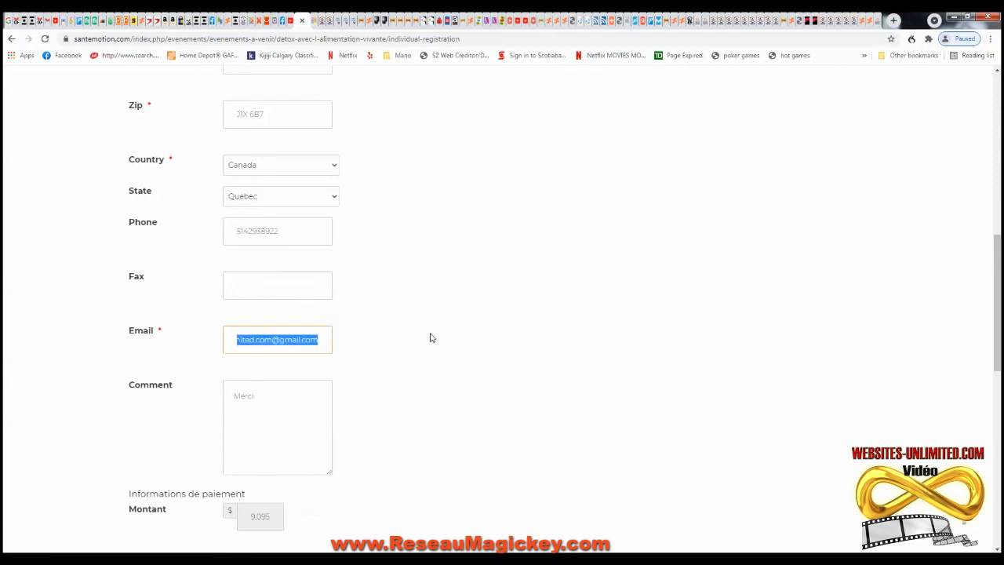
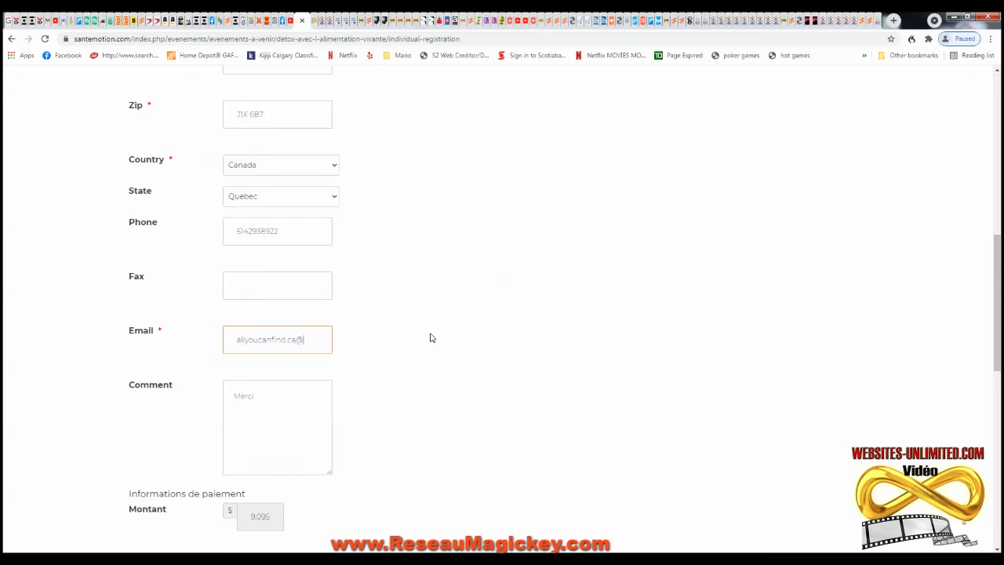
{"action": "left_click", "coordinate": [464, 340]}
- Submit the registration to reach PayPal Sandbox sign-in for 10 459,25 $ CAD, then go back
{"action": "scroll", "coordinate": [280, 419], "scroll_direction": "down", "scroll_amount": 3}
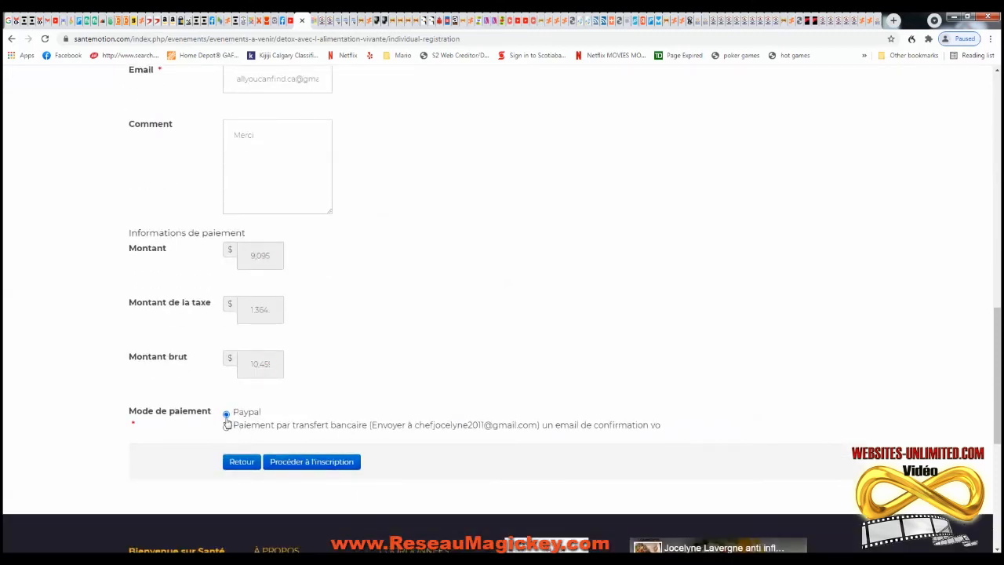
{"action": "left_click", "coordinate": [306, 463]}
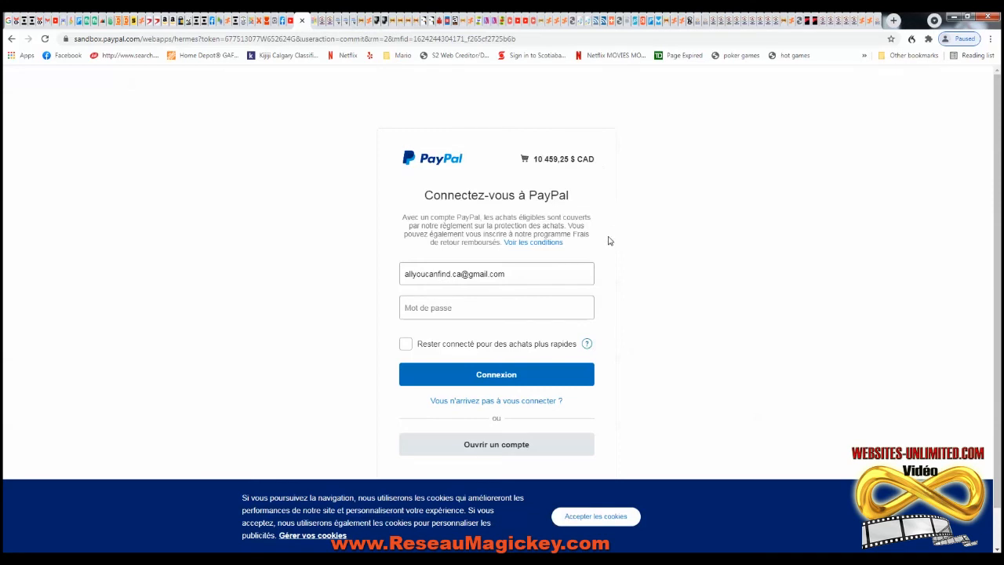
{"action": "scroll", "coordinate": [609, 243], "scroll_direction": "down", "scroll_amount": 1}
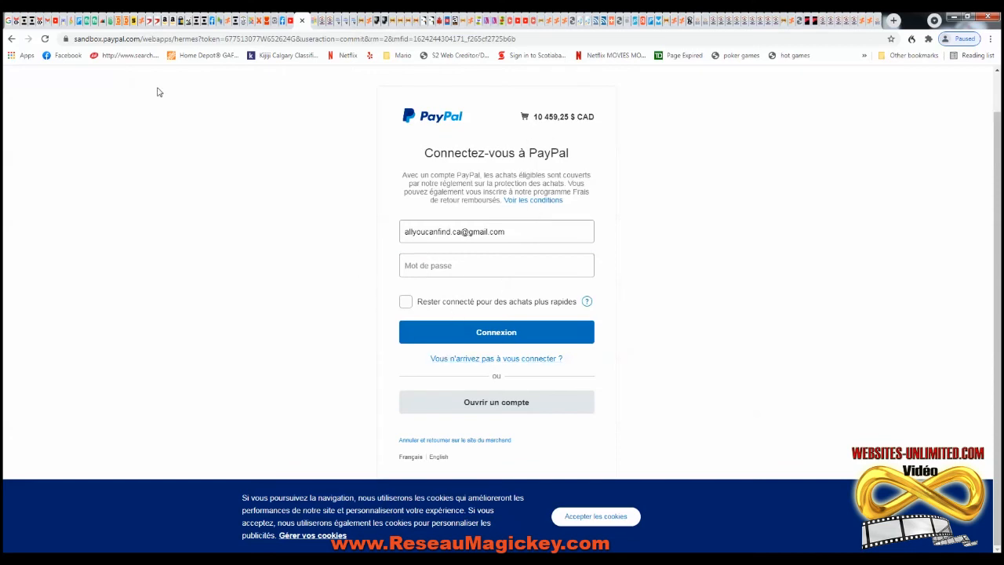
{"action": "left_click", "coordinate": [12, 39]}
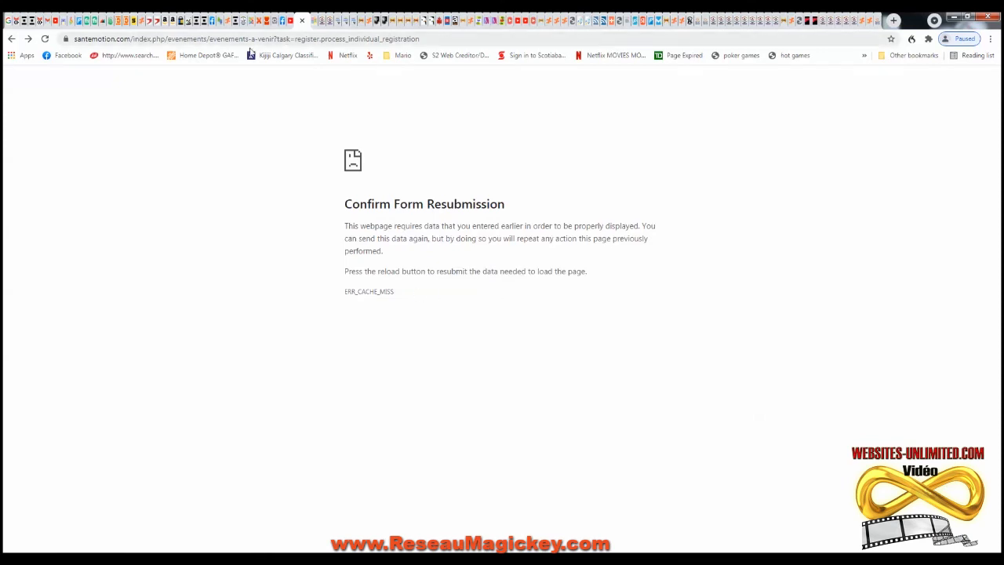
- Return to the filled Détox individual registration form and review its test details
{"action": "left_click", "coordinate": [12, 40]}
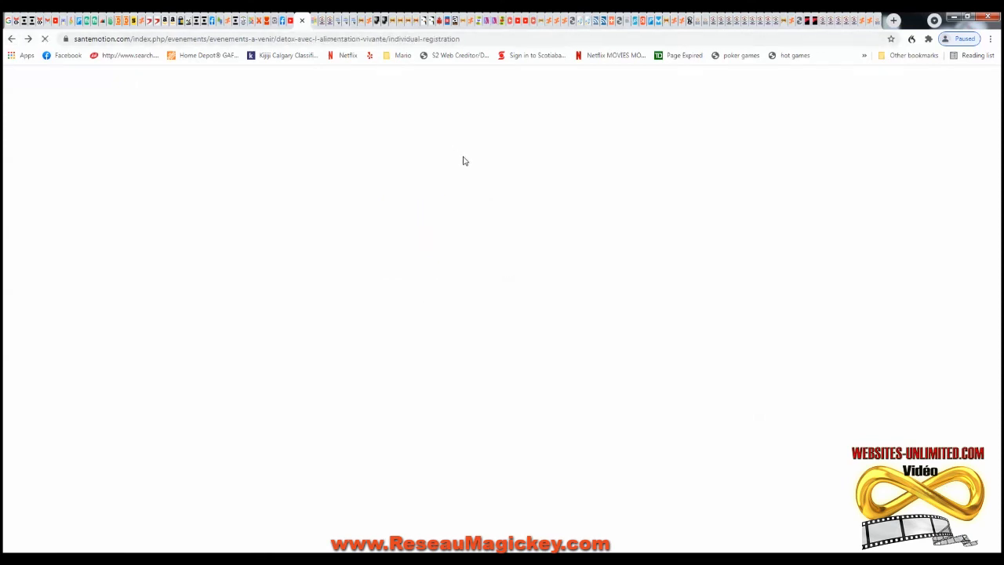
{"action": "scroll", "coordinate": [432, 223], "scroll_direction": "up", "scroll_amount": 9}
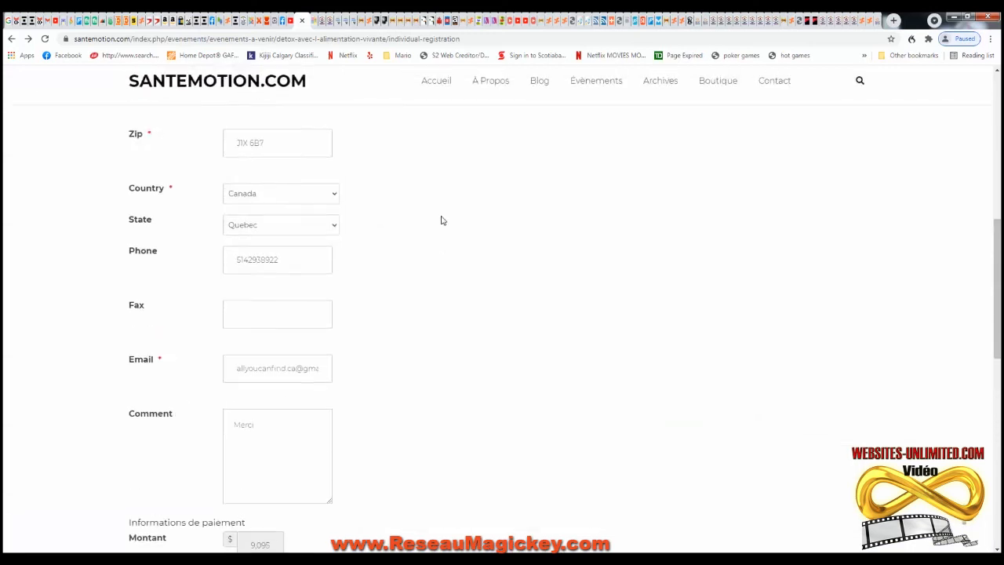
{"action": "scroll", "coordinate": [445, 223], "scroll_direction": "up", "scroll_amount": 2}
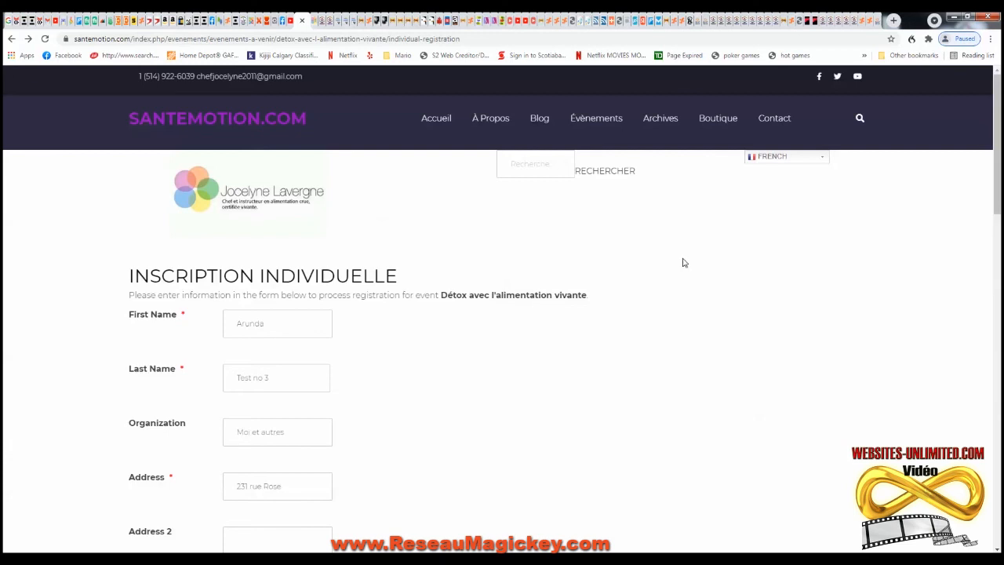
{"action": "scroll", "coordinate": [639, 259], "scroll_direction": "down", "scroll_amount": 10}
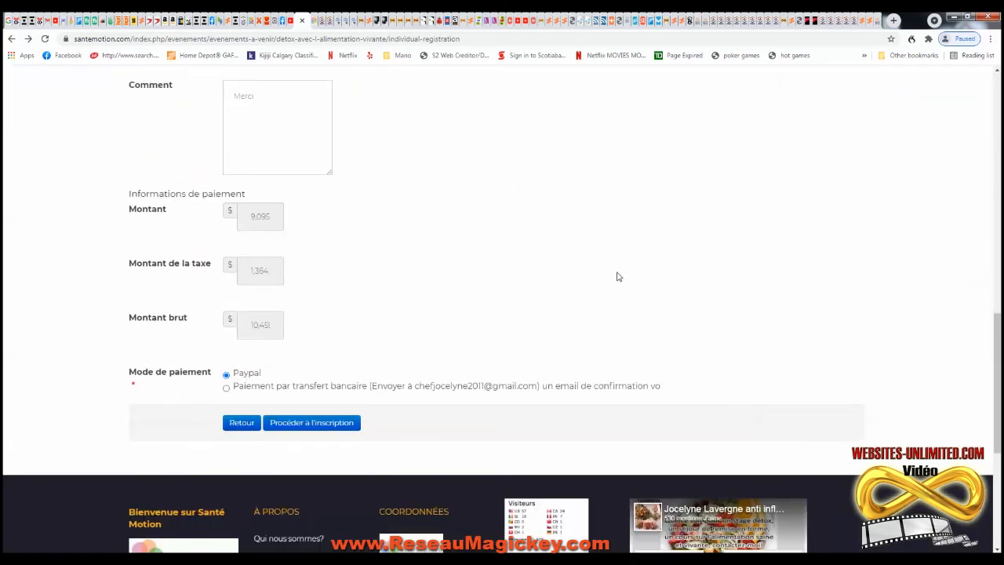
{"action": "scroll", "coordinate": [572, 273], "scroll_direction": "up", "scroll_amount": 10}
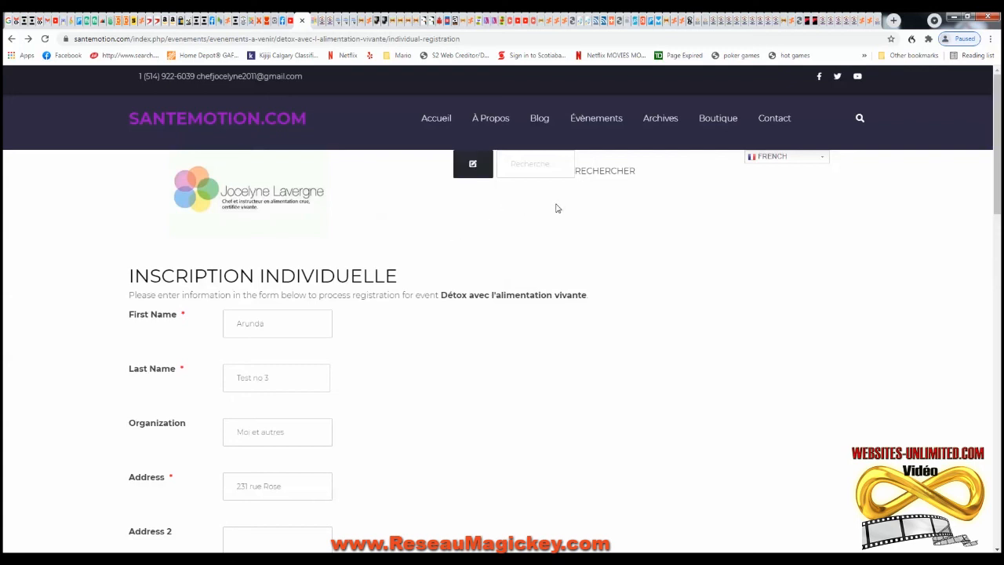
{"action": "scroll", "coordinate": [529, 219], "scroll_direction": "down", "scroll_amount": 1}
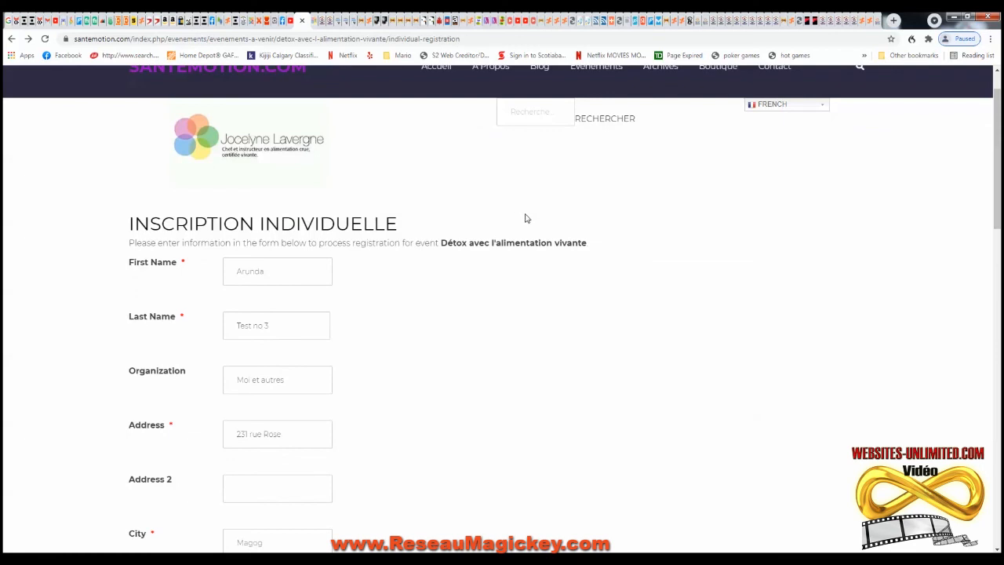
{"action": "scroll", "coordinate": [545, 218], "scroll_direction": "up", "scroll_amount": 1}
{"action": "mouse_move", "coordinate": [594, 128]}
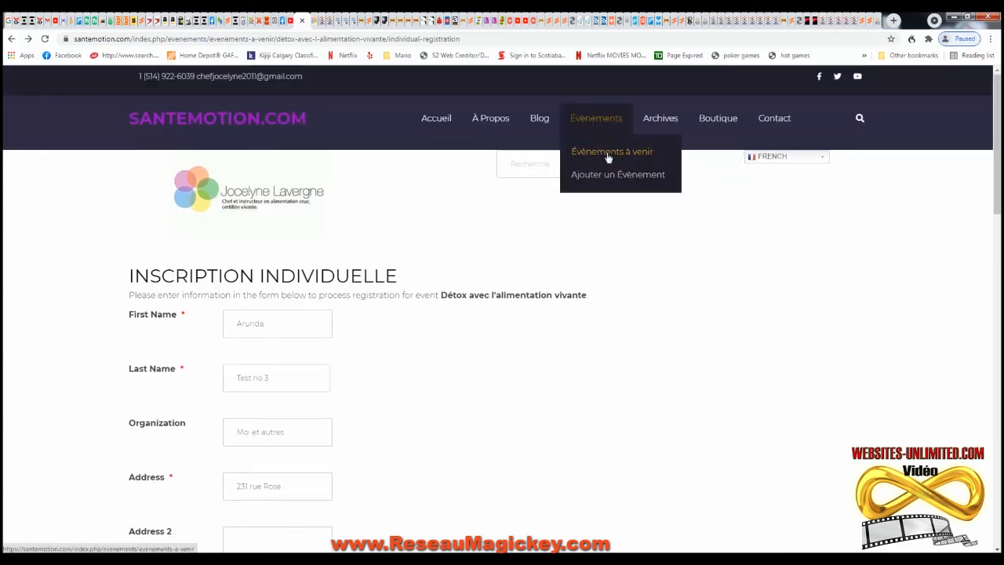
- Unpublish the Détox event via DÉPUBLIER in upcoming events, then open the Nos évènements page
{"action": "left_click", "coordinate": [607, 152]}
{"action": "scroll", "coordinate": [601, 240], "scroll_direction": "down", "scroll_amount": 3}
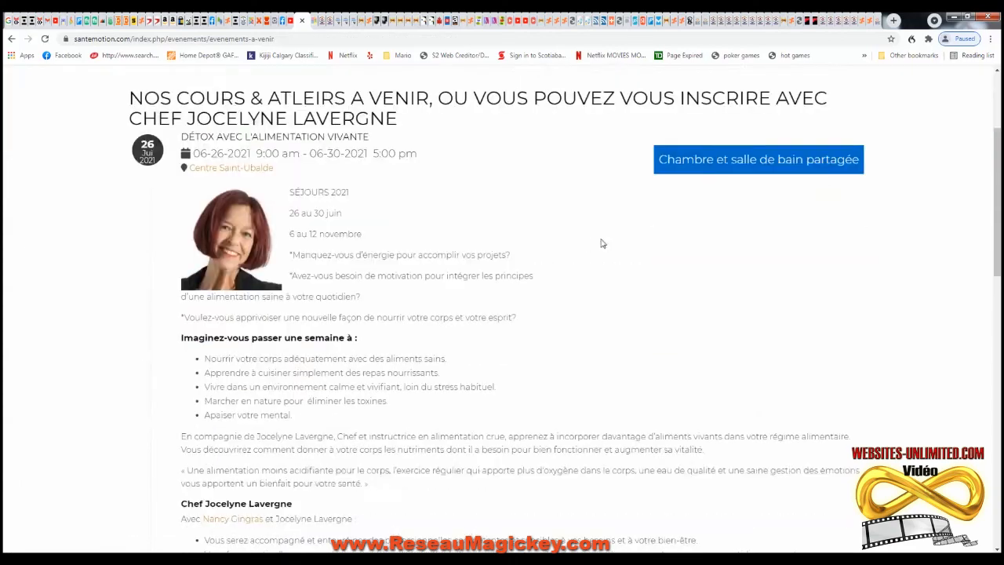
{"action": "scroll", "coordinate": [473, 225], "scroll_direction": "down", "scroll_amount": 15}
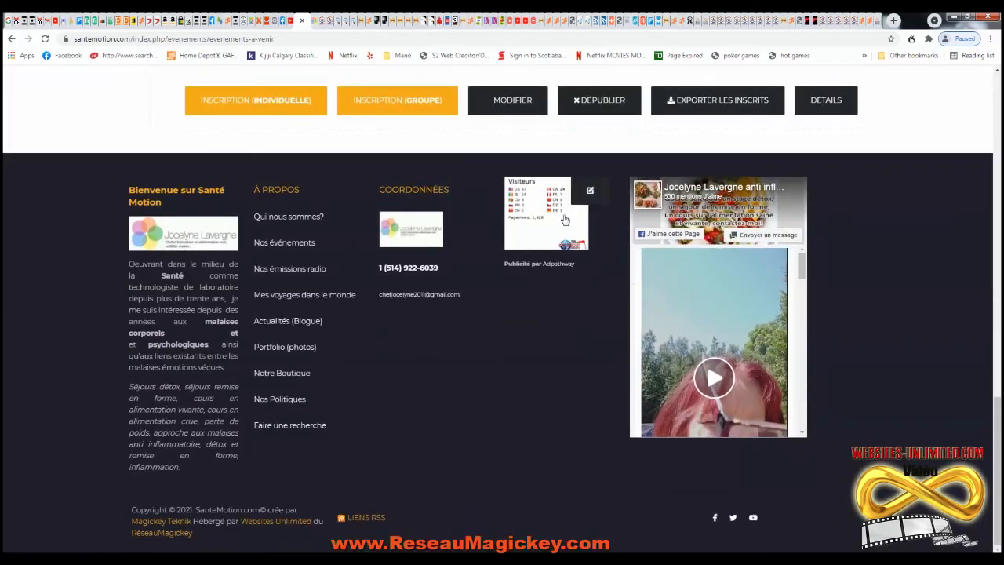
{"action": "left_click", "coordinate": [608, 154]}
{"action": "scroll", "coordinate": [565, 235], "scroll_direction": "down", "scroll_amount": 1}
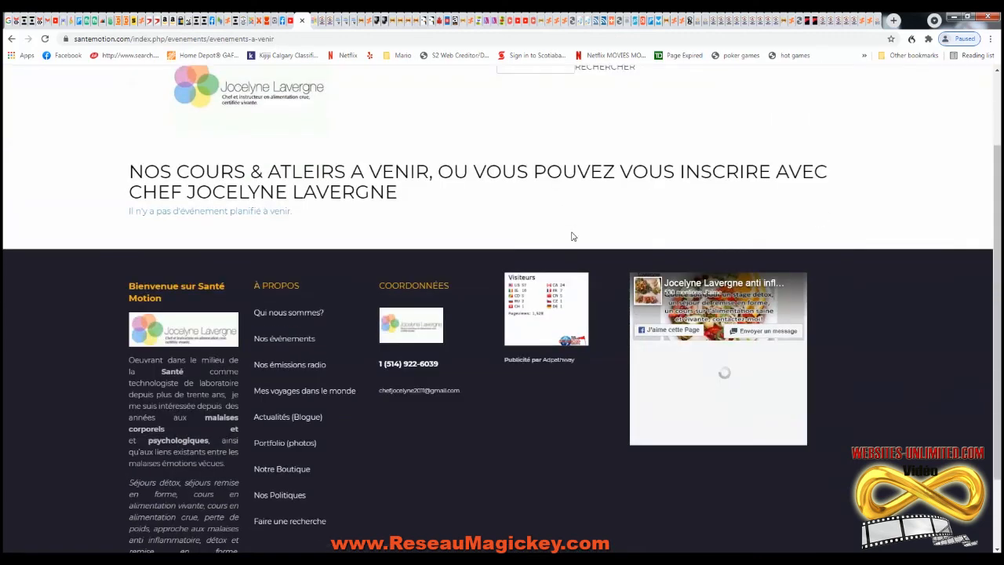
{"action": "scroll", "coordinate": [784, 157], "scroll_direction": "up", "scroll_amount": 2}
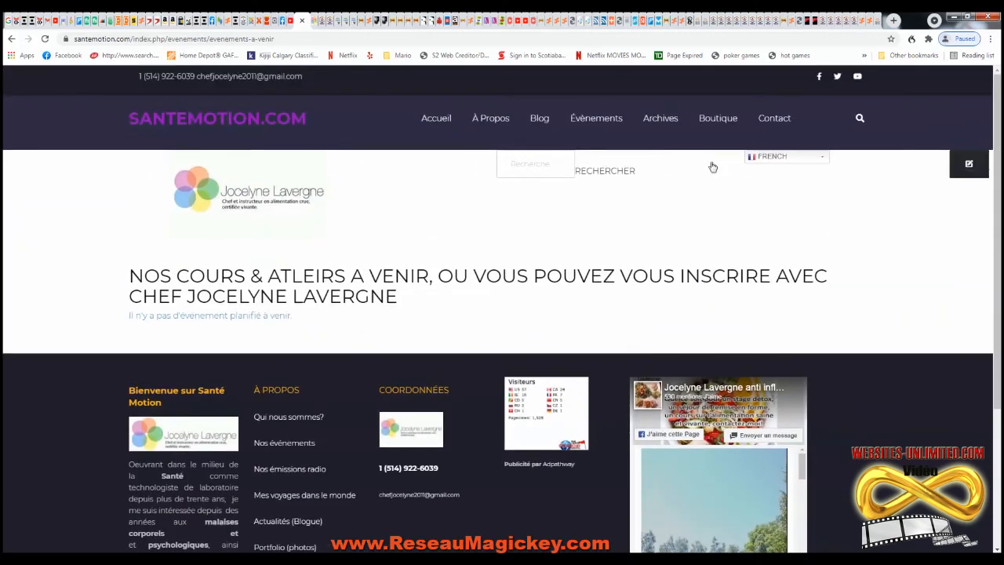
{"action": "left_click", "coordinate": [604, 118]}
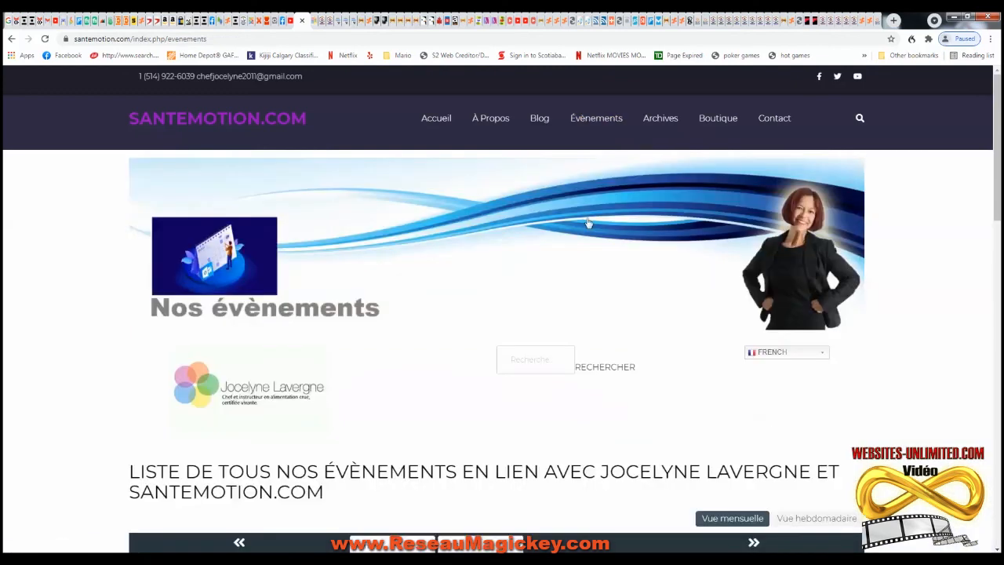
- Open the site's Se Connecter login page from the Contact menu
{"action": "scroll", "coordinate": [579, 215], "scroll_direction": "down", "scroll_amount": 5}
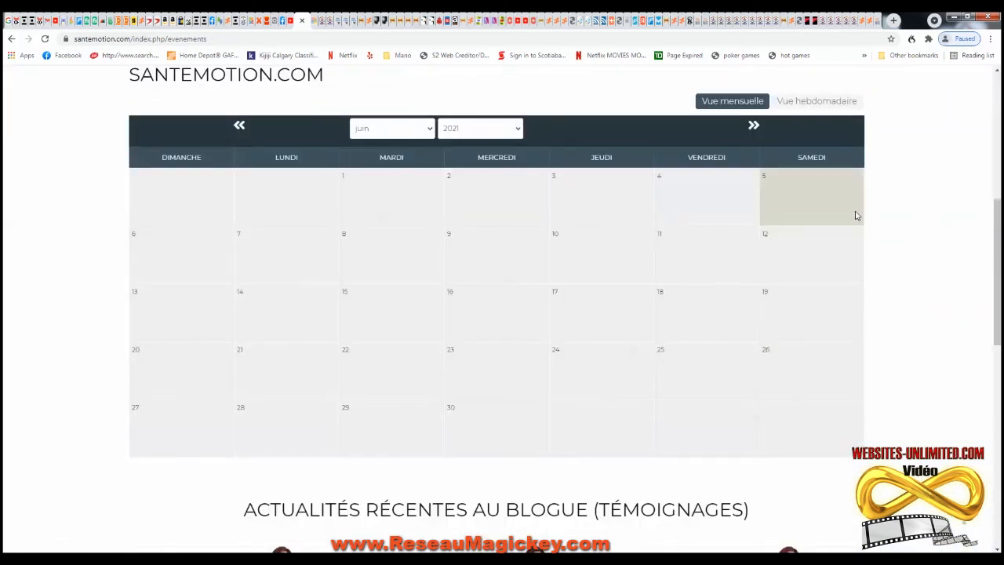
{"action": "scroll", "coordinate": [823, 208], "scroll_direction": "up", "scroll_amount": 5}
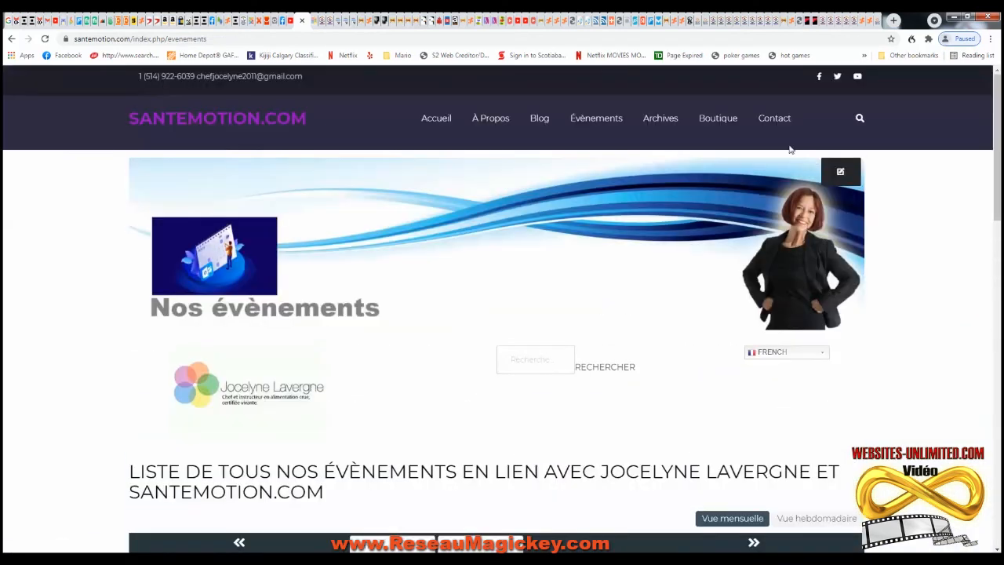
{"action": "mouse_move", "coordinate": [775, 126]}
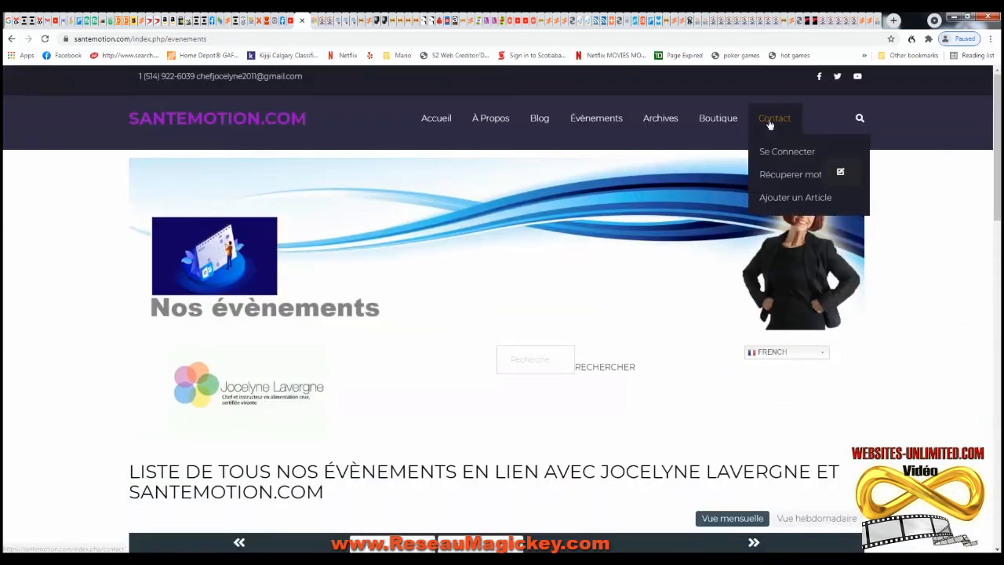
{"action": "left_click", "coordinate": [791, 154]}
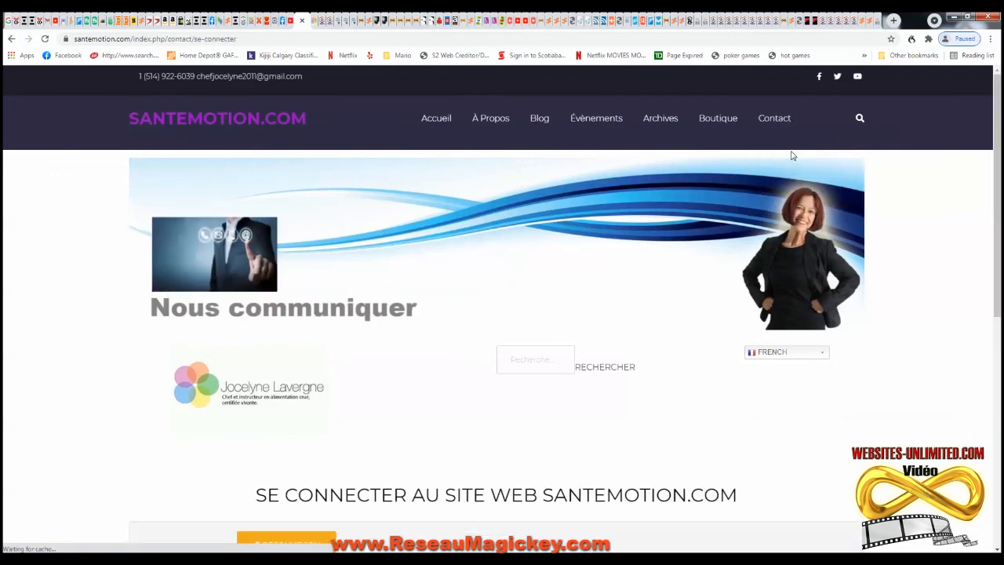
- Scroll through the home page down to its Pourquoi nous choisir? section
{"action": "scroll", "coordinate": [539, 267], "scroll_direction": "down", "scroll_amount": 4}
{"action": "scroll", "coordinate": [513, 251], "scroll_direction": "down", "scroll_amount": 2}
{"action": "scroll", "coordinate": [349, 188], "scroll_direction": "up", "scroll_amount": 2}
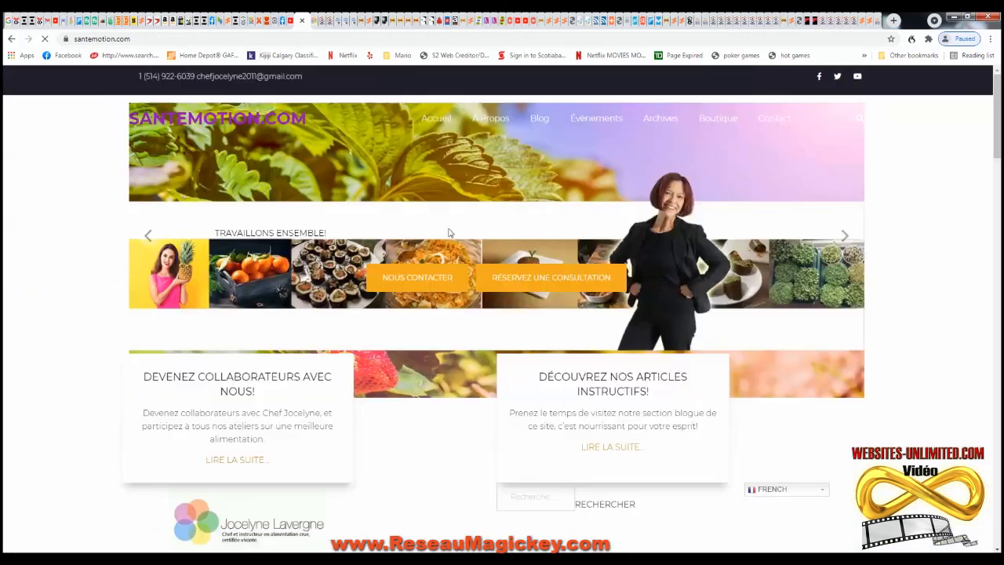
{"action": "scroll", "coordinate": [487, 334], "scroll_direction": "down", "scroll_amount": 4}
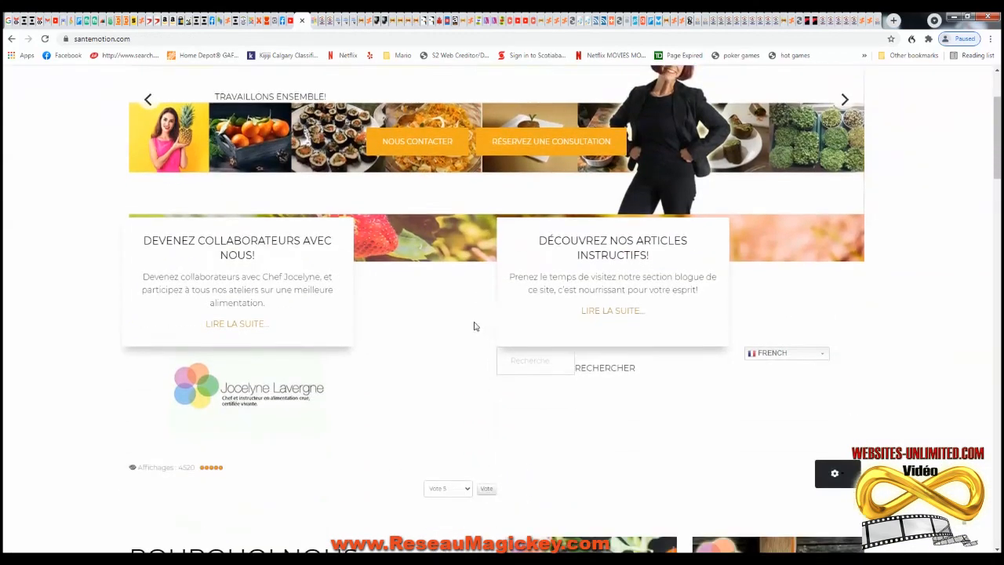
{"action": "scroll", "coordinate": [489, 292], "scroll_direction": "up", "scroll_amount": 1}
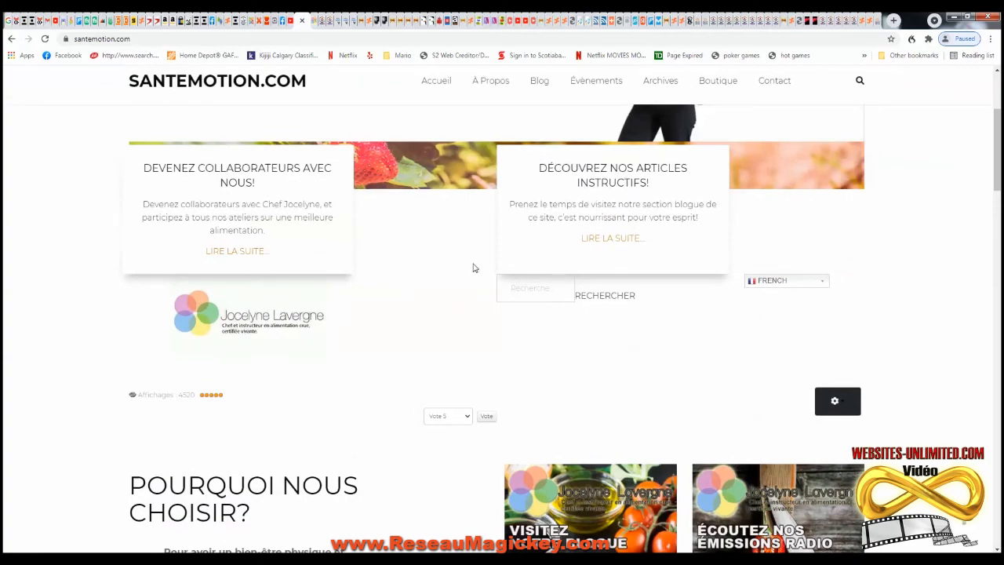
{"action": "scroll", "coordinate": [472, 267], "scroll_direction": "down", "scroll_amount": 4}
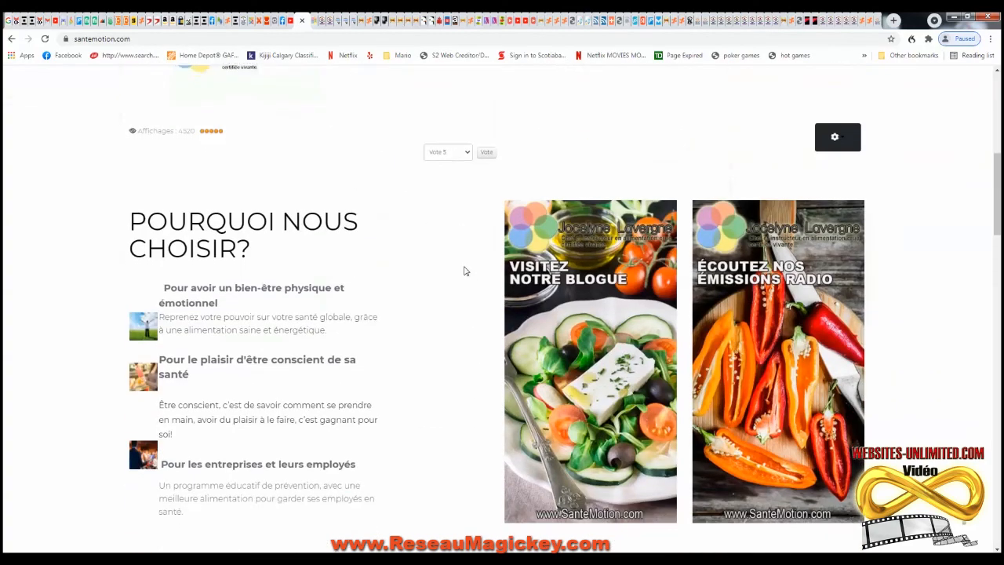
{"action": "scroll", "coordinate": [463, 263], "scroll_direction": "down", "scroll_amount": 15}
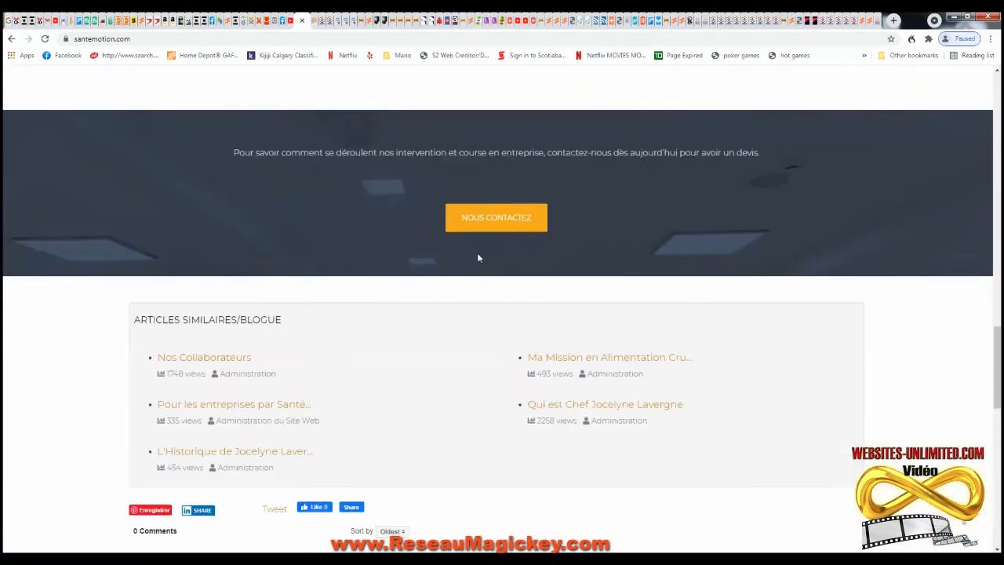
{"action": "scroll", "coordinate": [490, 252], "scroll_direction": "up", "scroll_amount": 15}
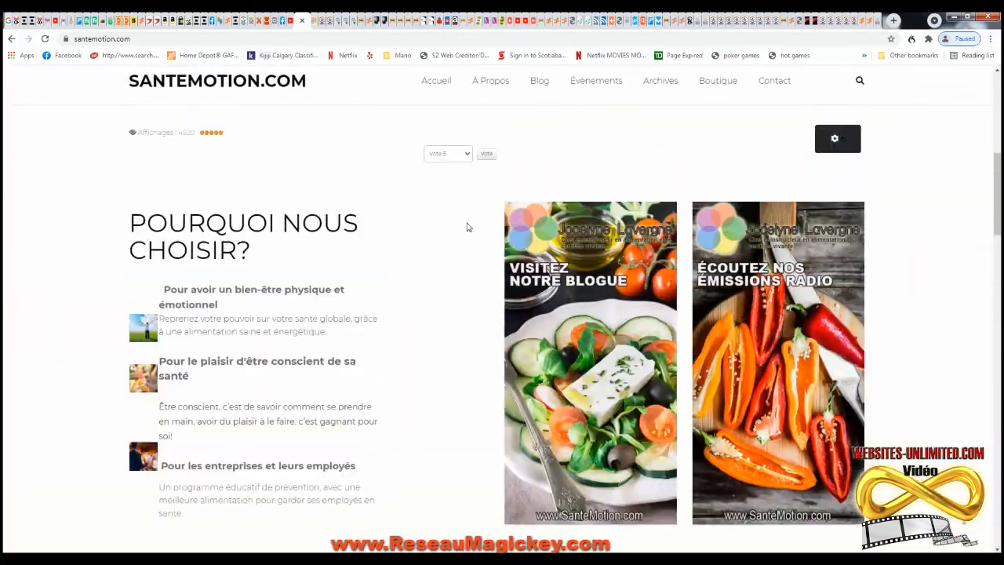